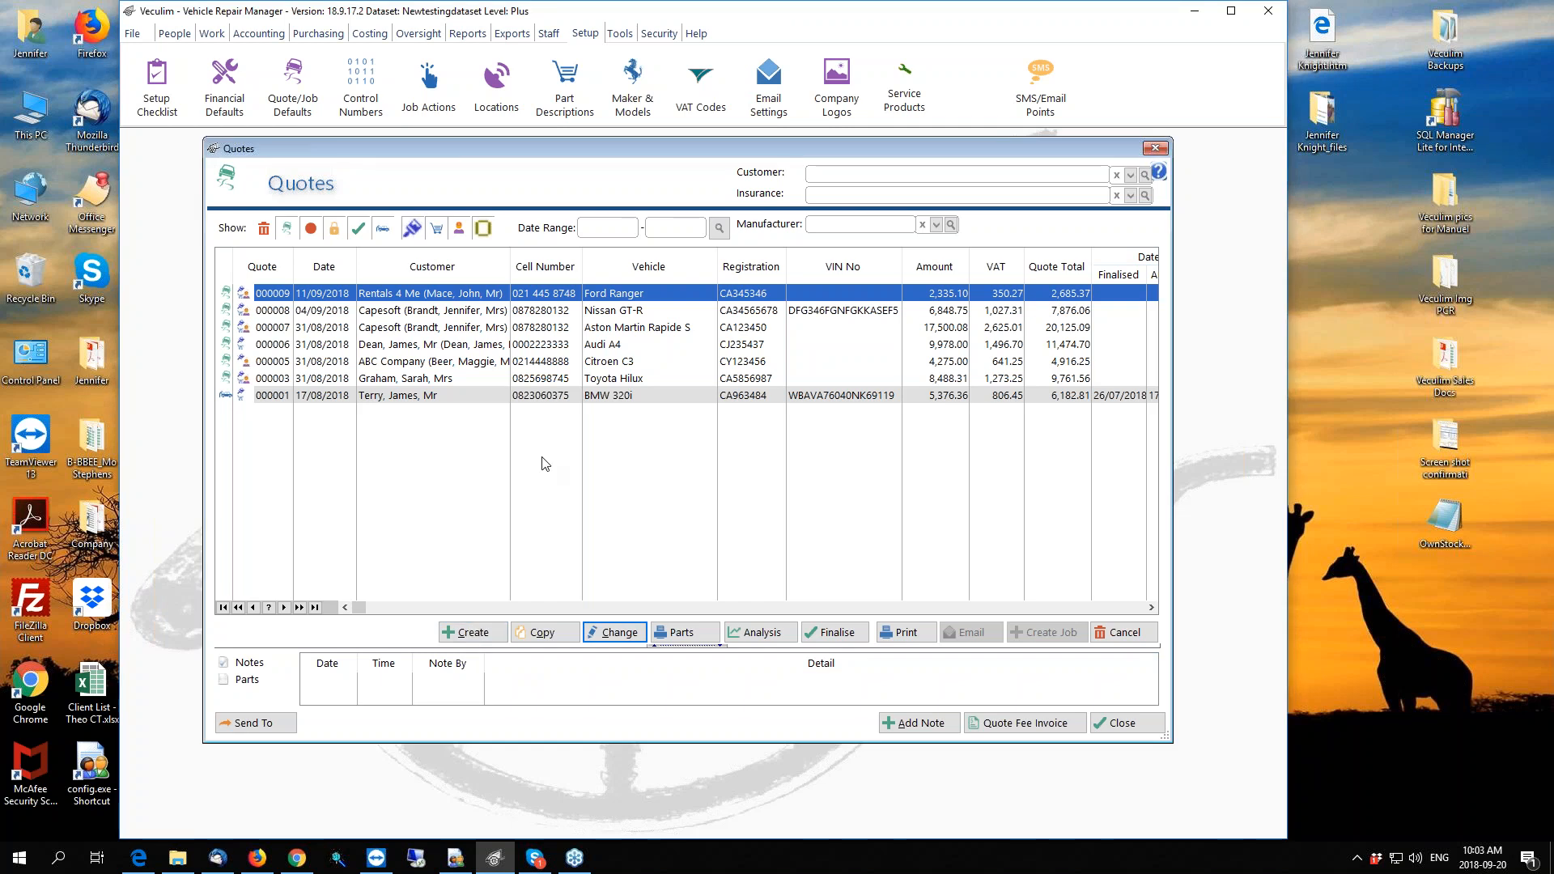
# Start a new quote dated 20/09/2018, checking the engine type codes without choosing one
pyautogui.click(473, 636)
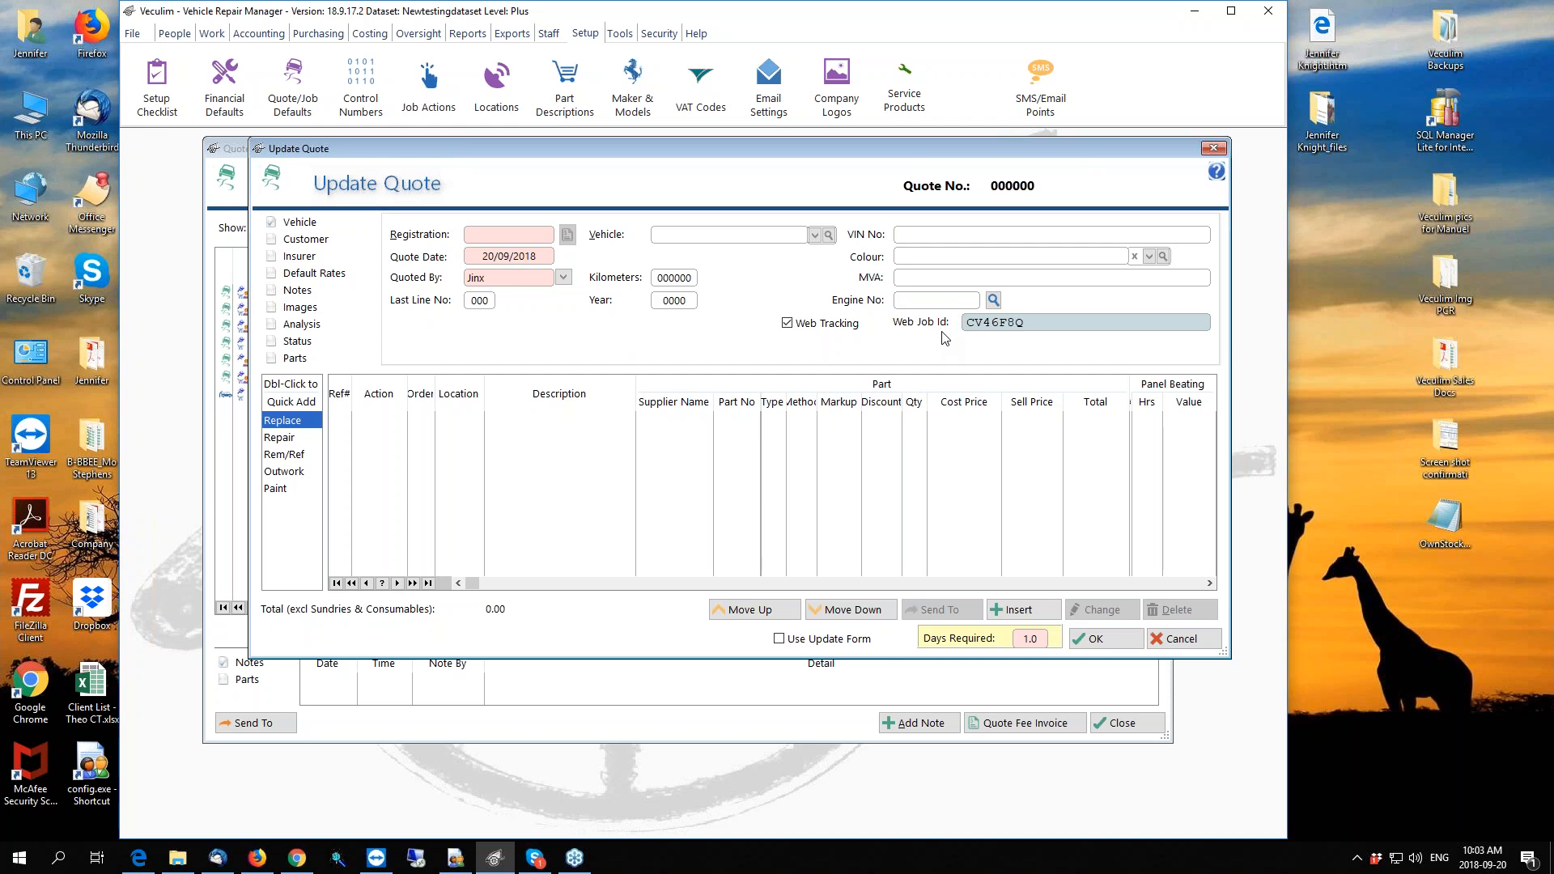
pyautogui.click(995, 302)
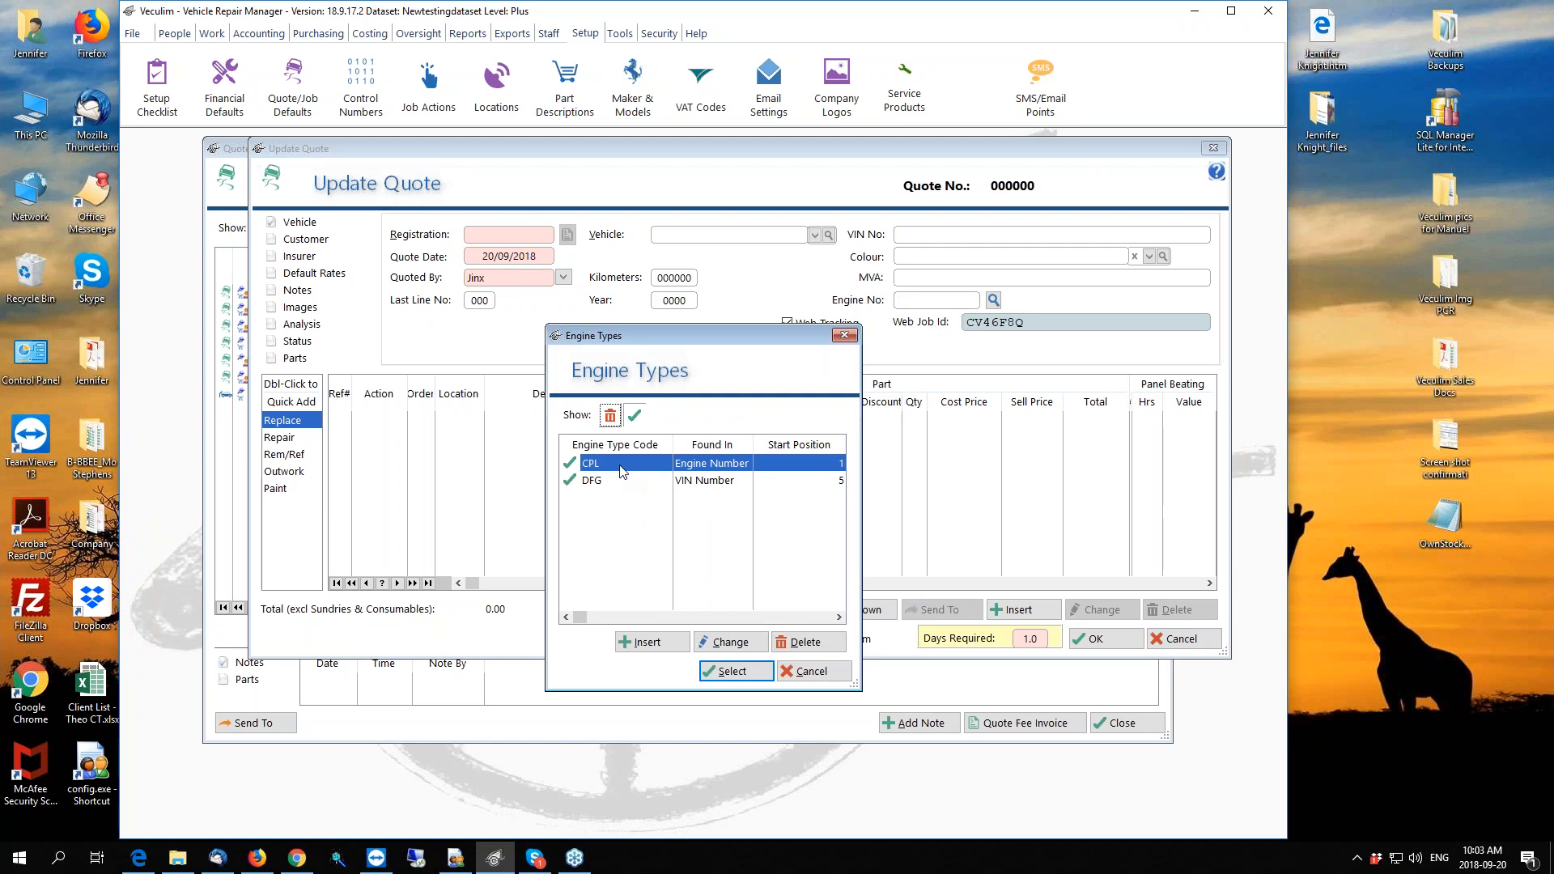
pyautogui.click(812, 672)
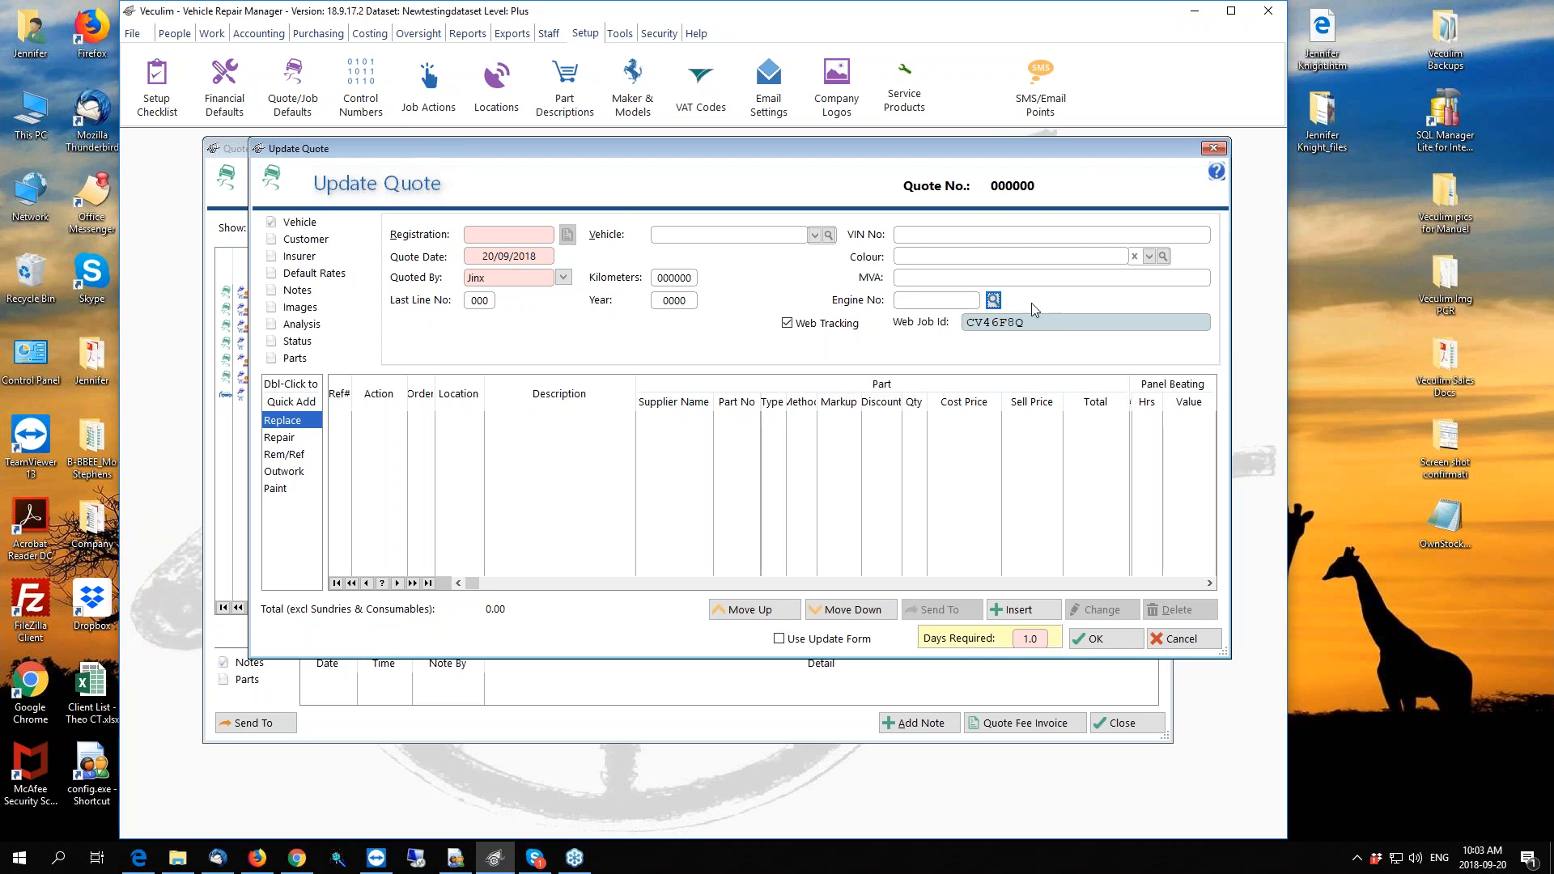
# Review the customer and insurer panels, then show default rates: 350.00 stripping, 350.00 panel, 1,200.00 paint
pyautogui.click(299, 240)
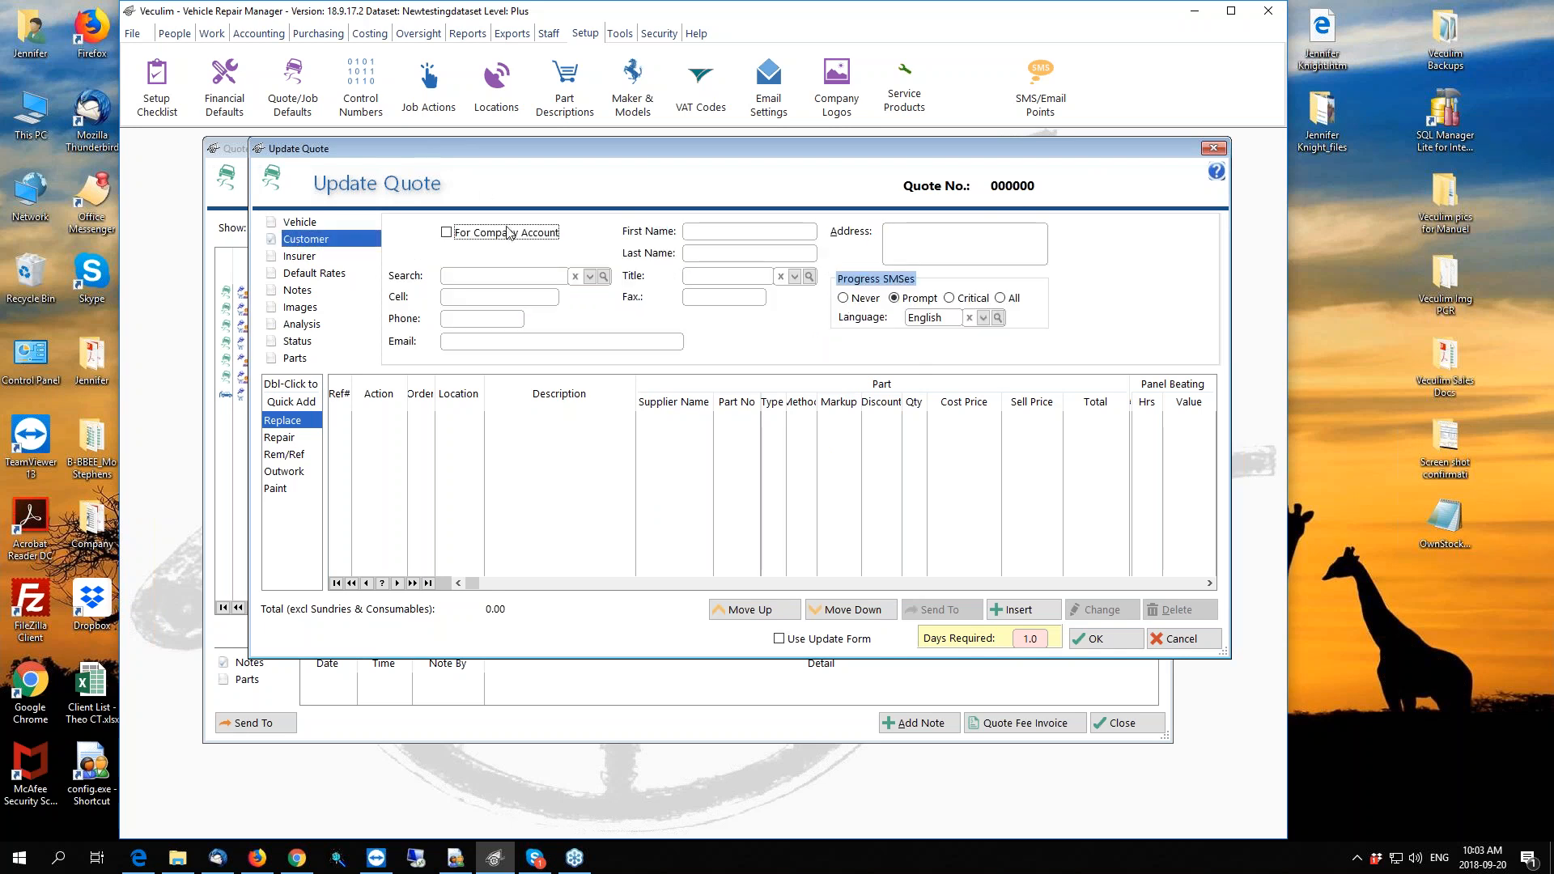
pyautogui.click(306, 257)
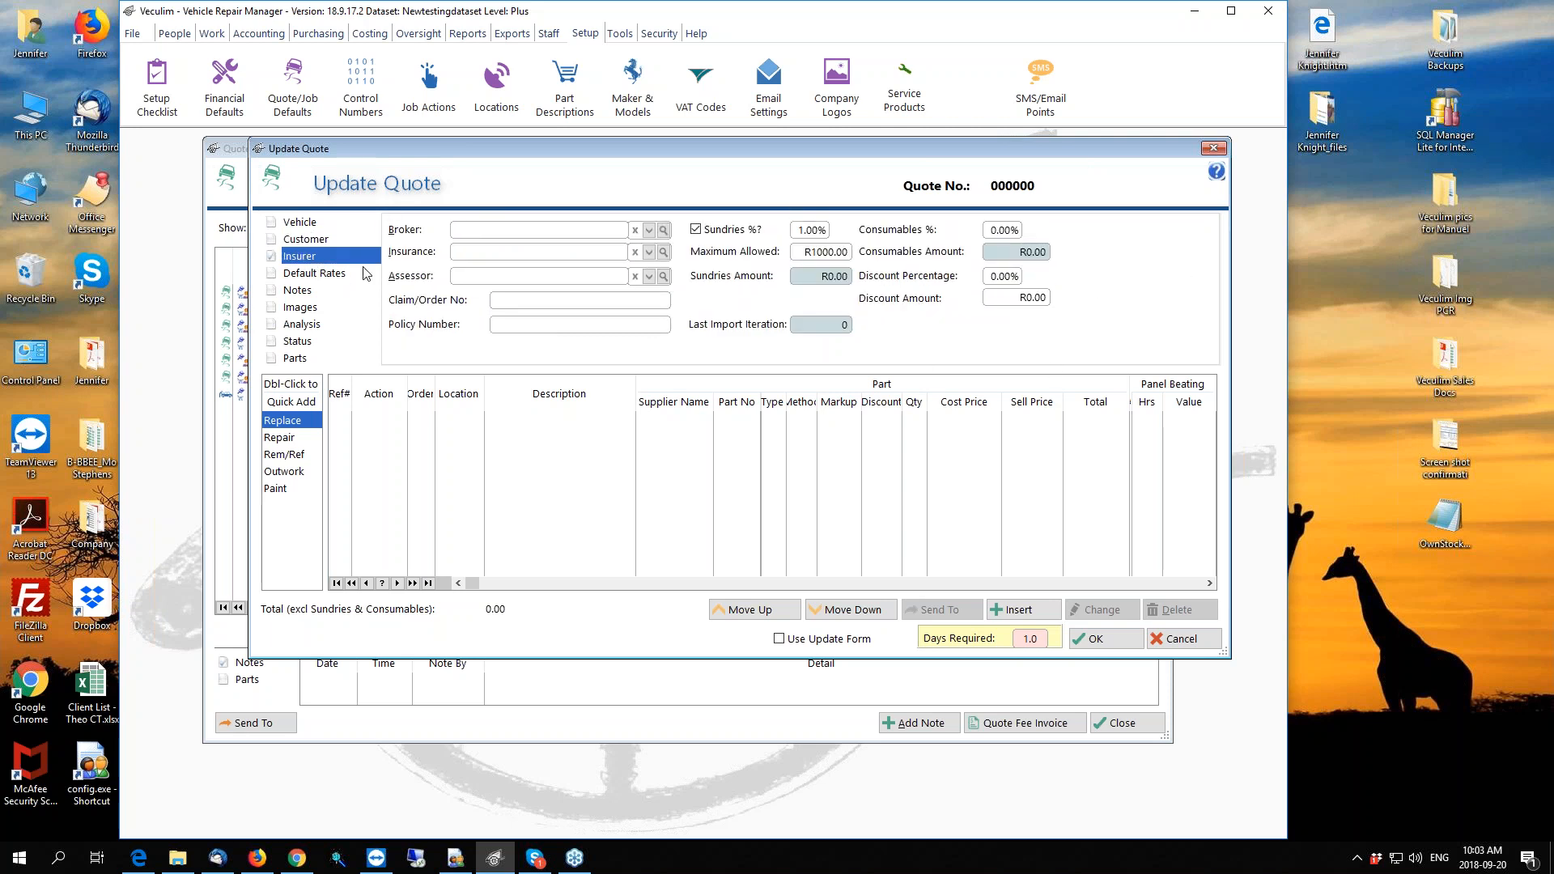
pyautogui.click(320, 274)
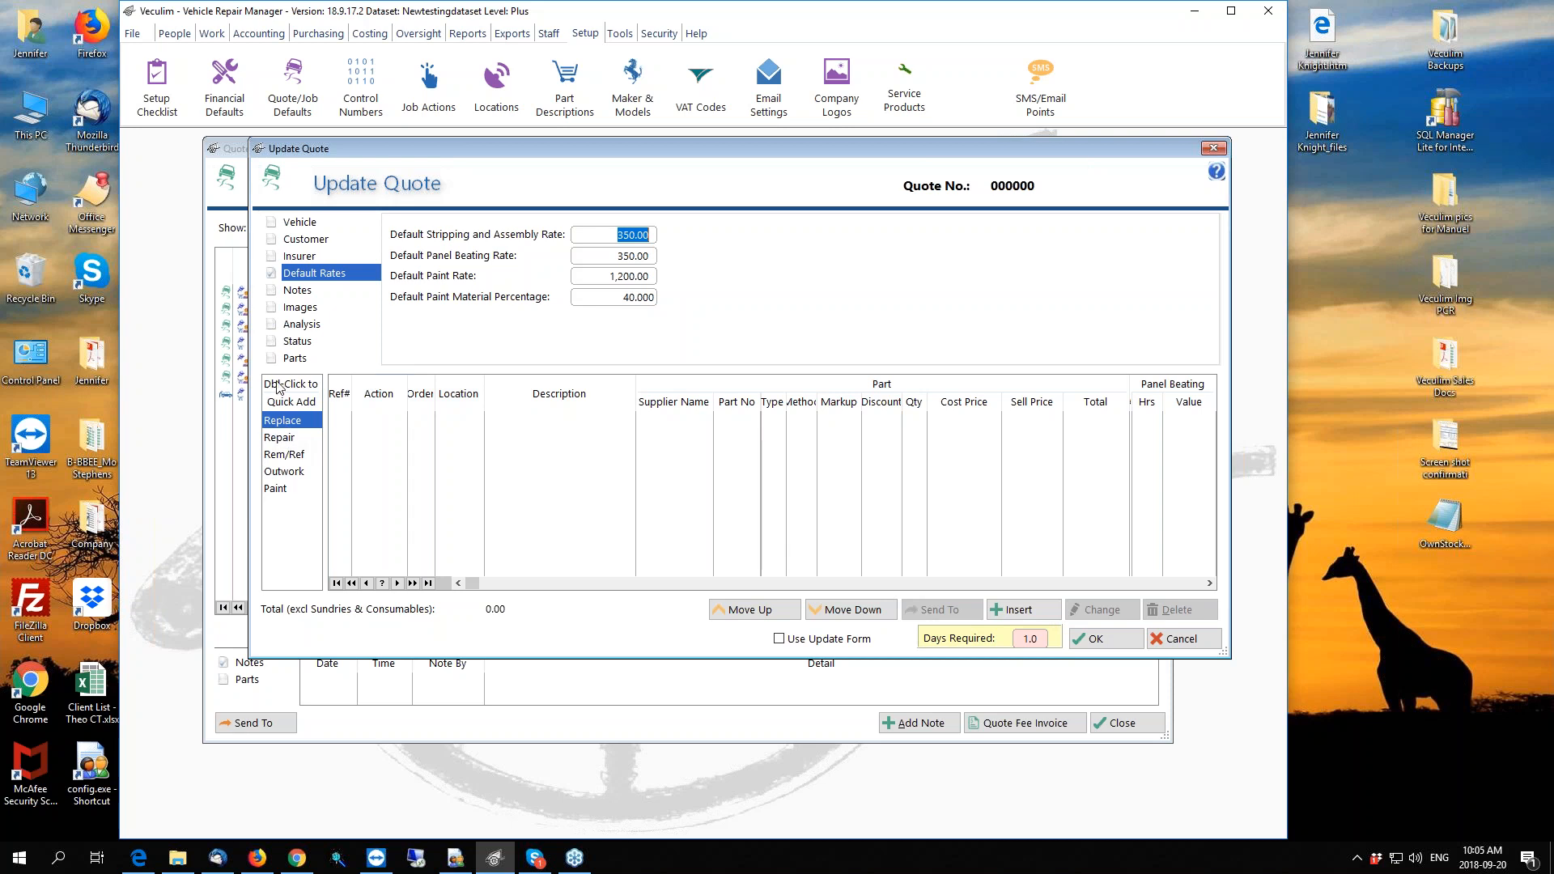
# Add line 001 with the Repair action from the Quick Add list
pyautogui.doubleClick(279, 437)
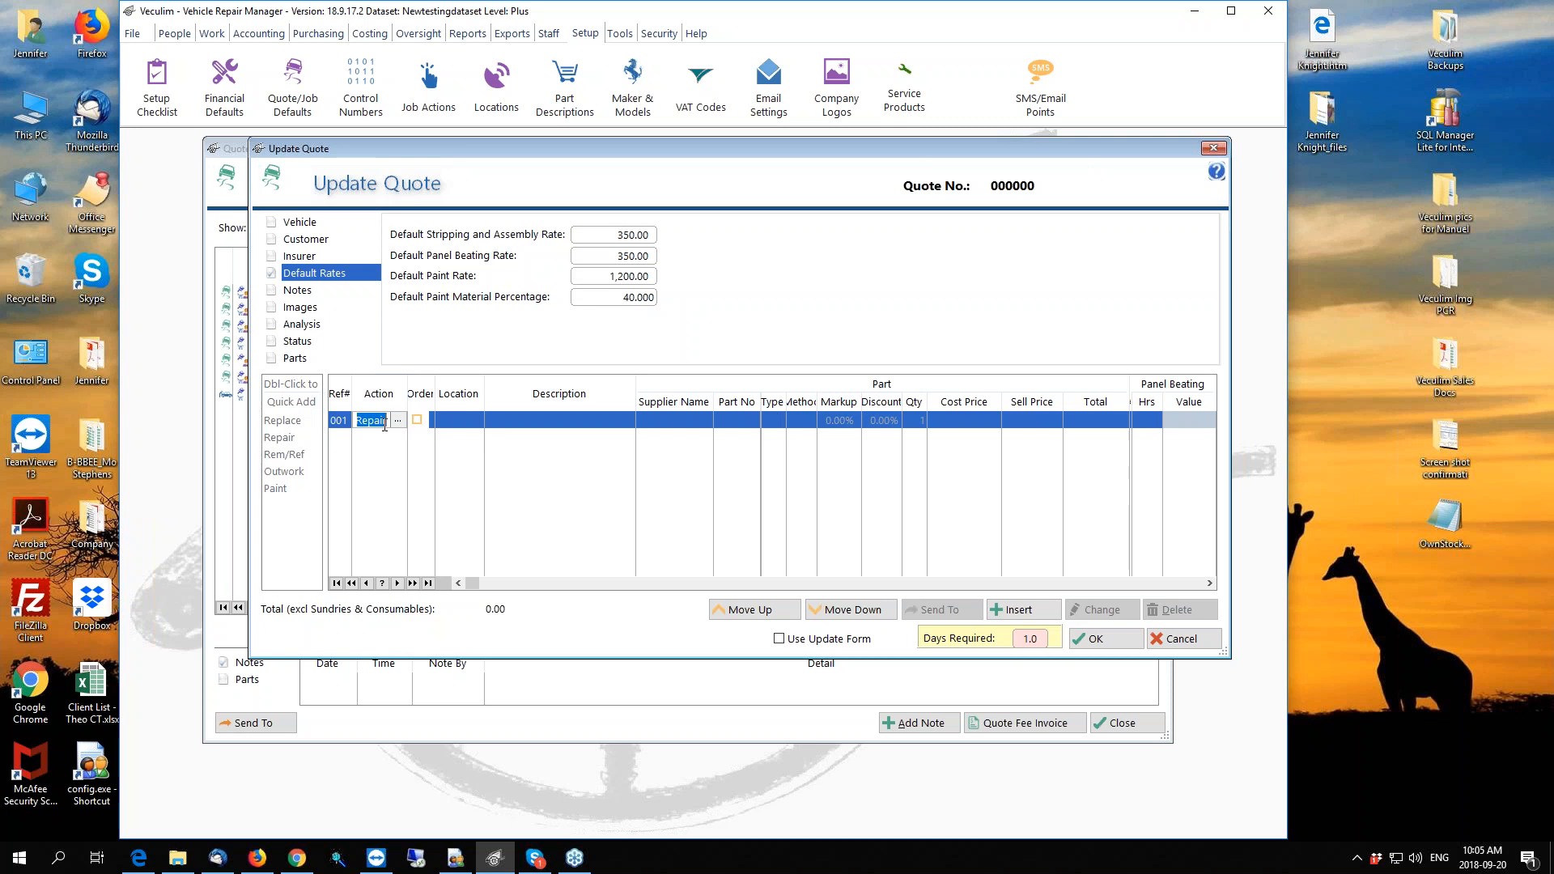
# Make line 001 a Front Bonnet repair with 2.5 panel-beating hours and 1 strip hour
pyautogui.press('Tab')
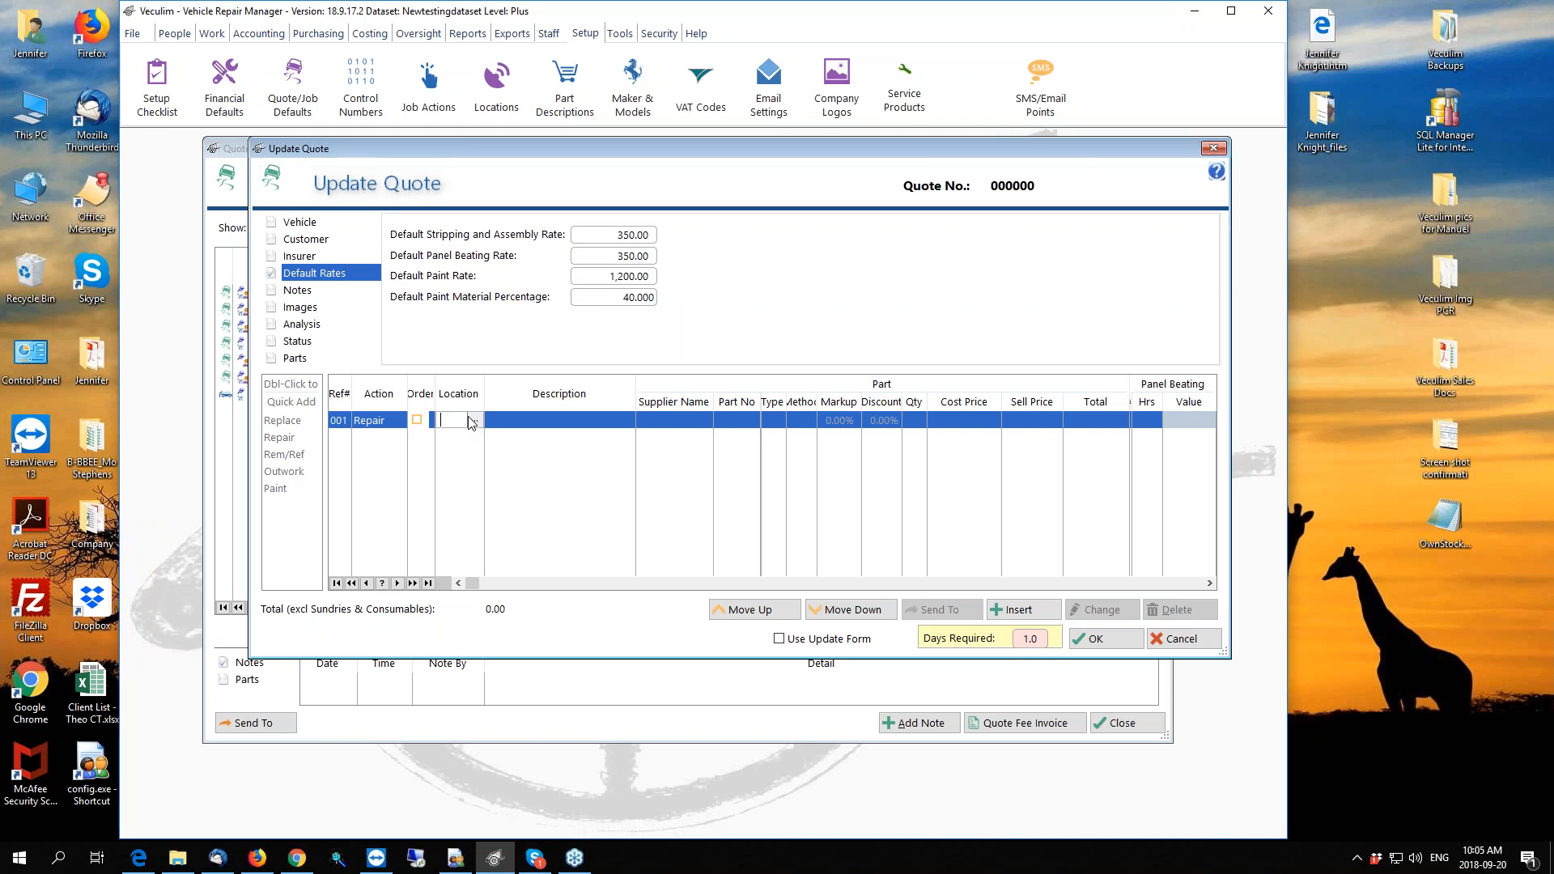
pyautogui.write('ront')
pyautogui.press('Tab')
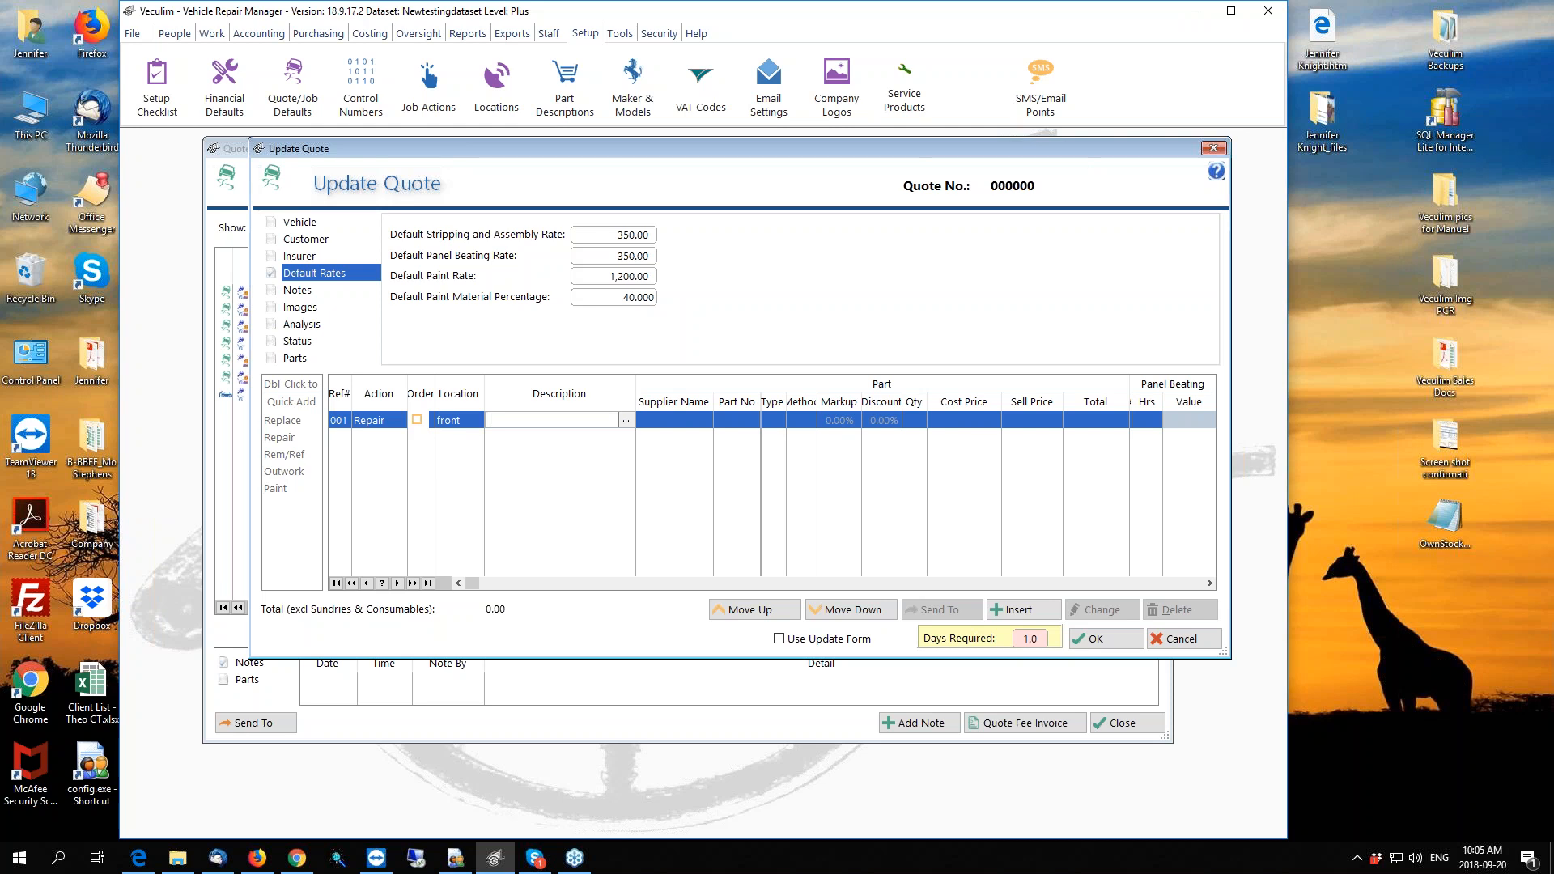
pyautogui.write('Bonnet')
pyautogui.press('Tab')
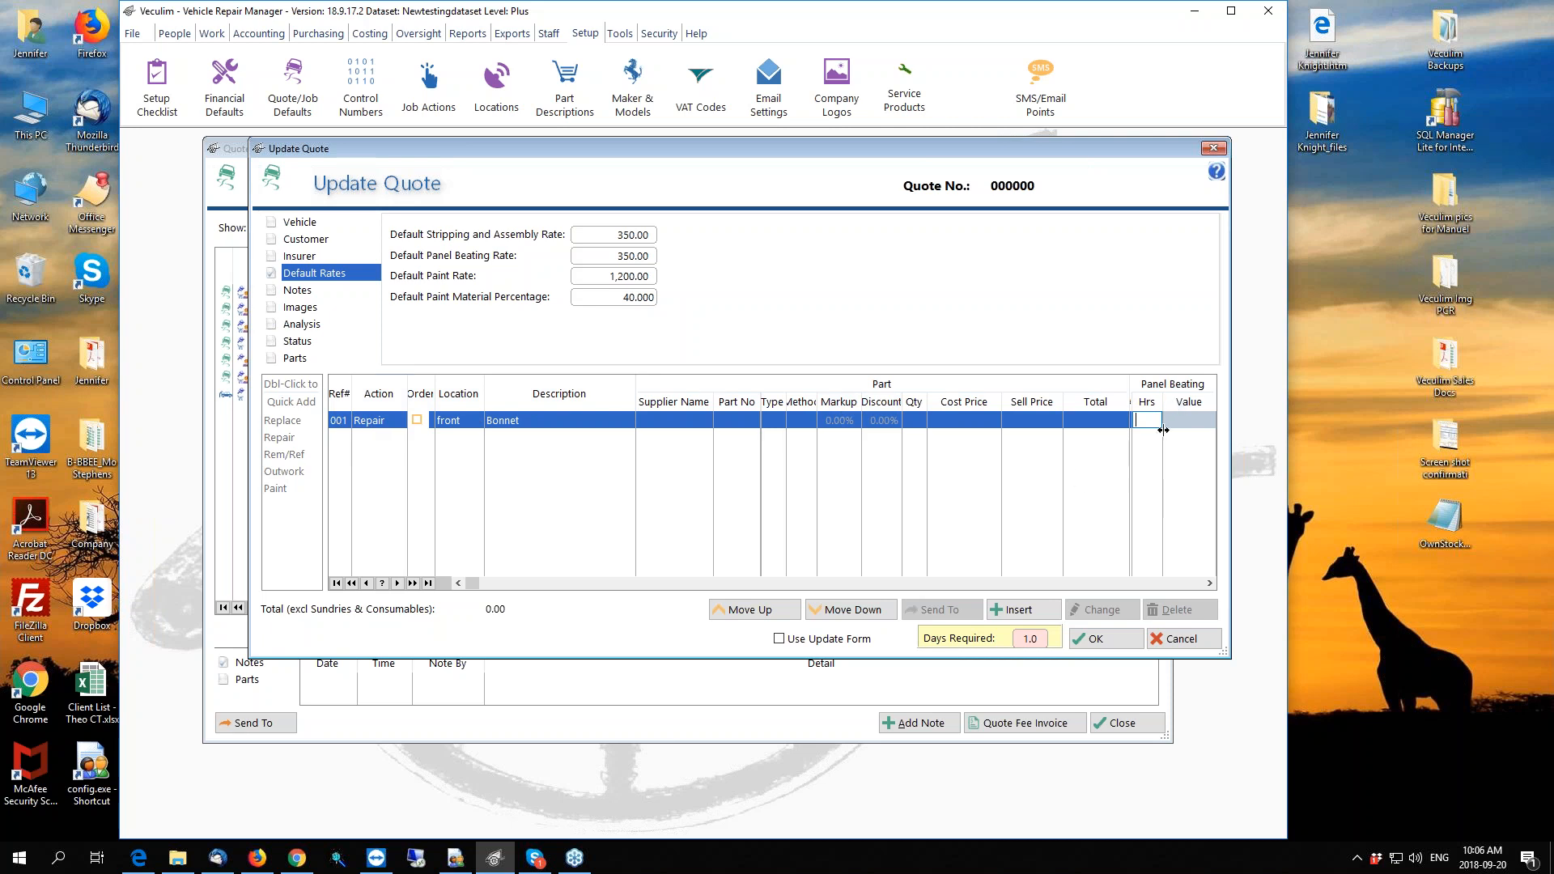
pyautogui.write('2.5')
pyautogui.press('Tab')
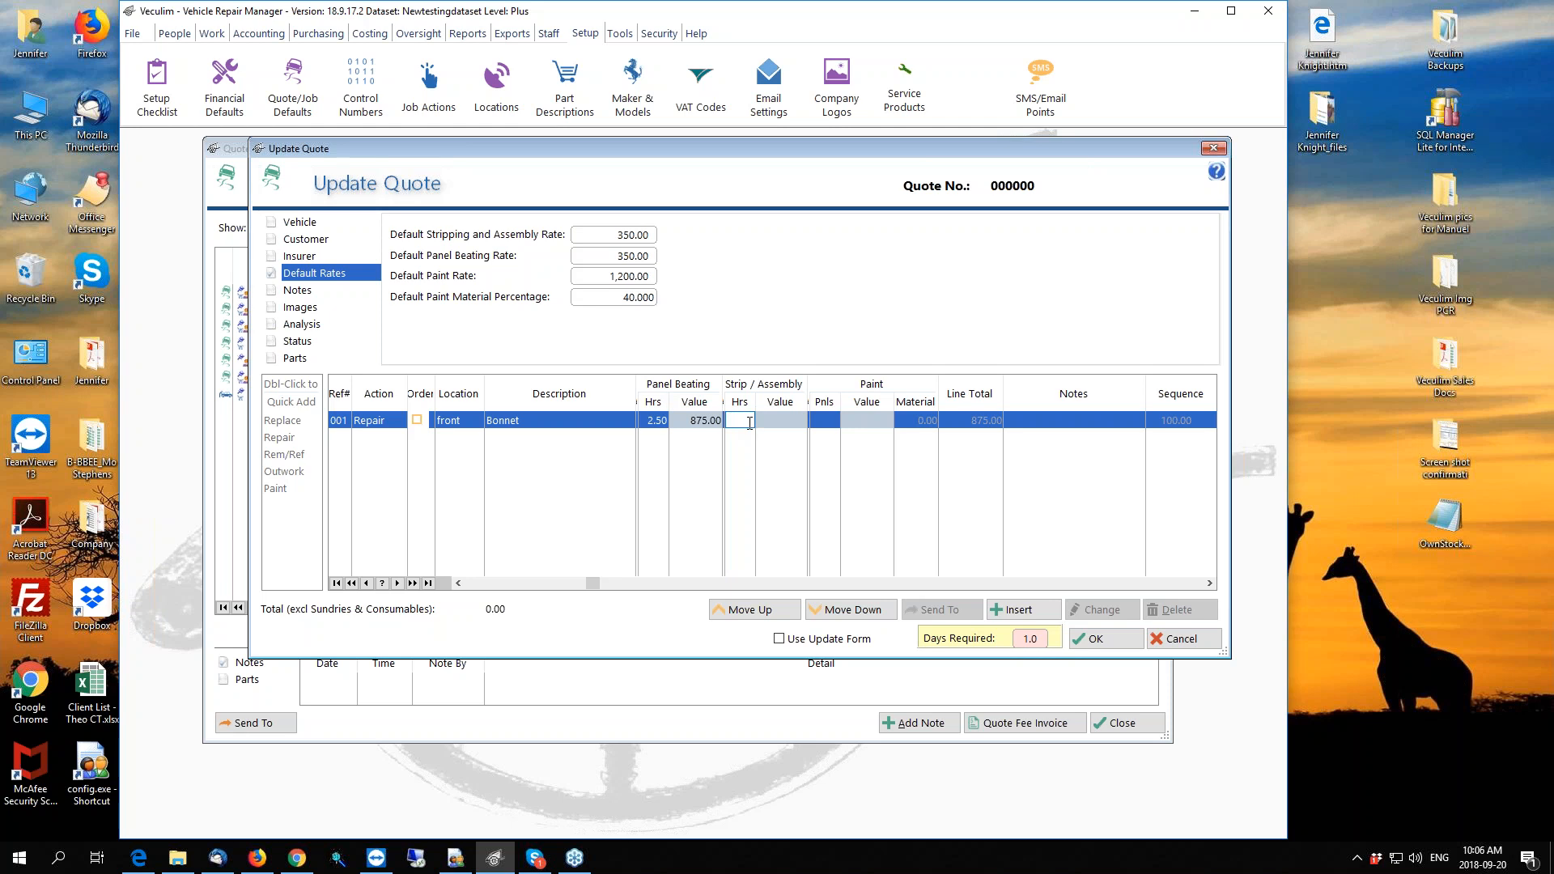
pyautogui.write('1')
pyautogui.press('Tab')
pyautogui.press('Tab')
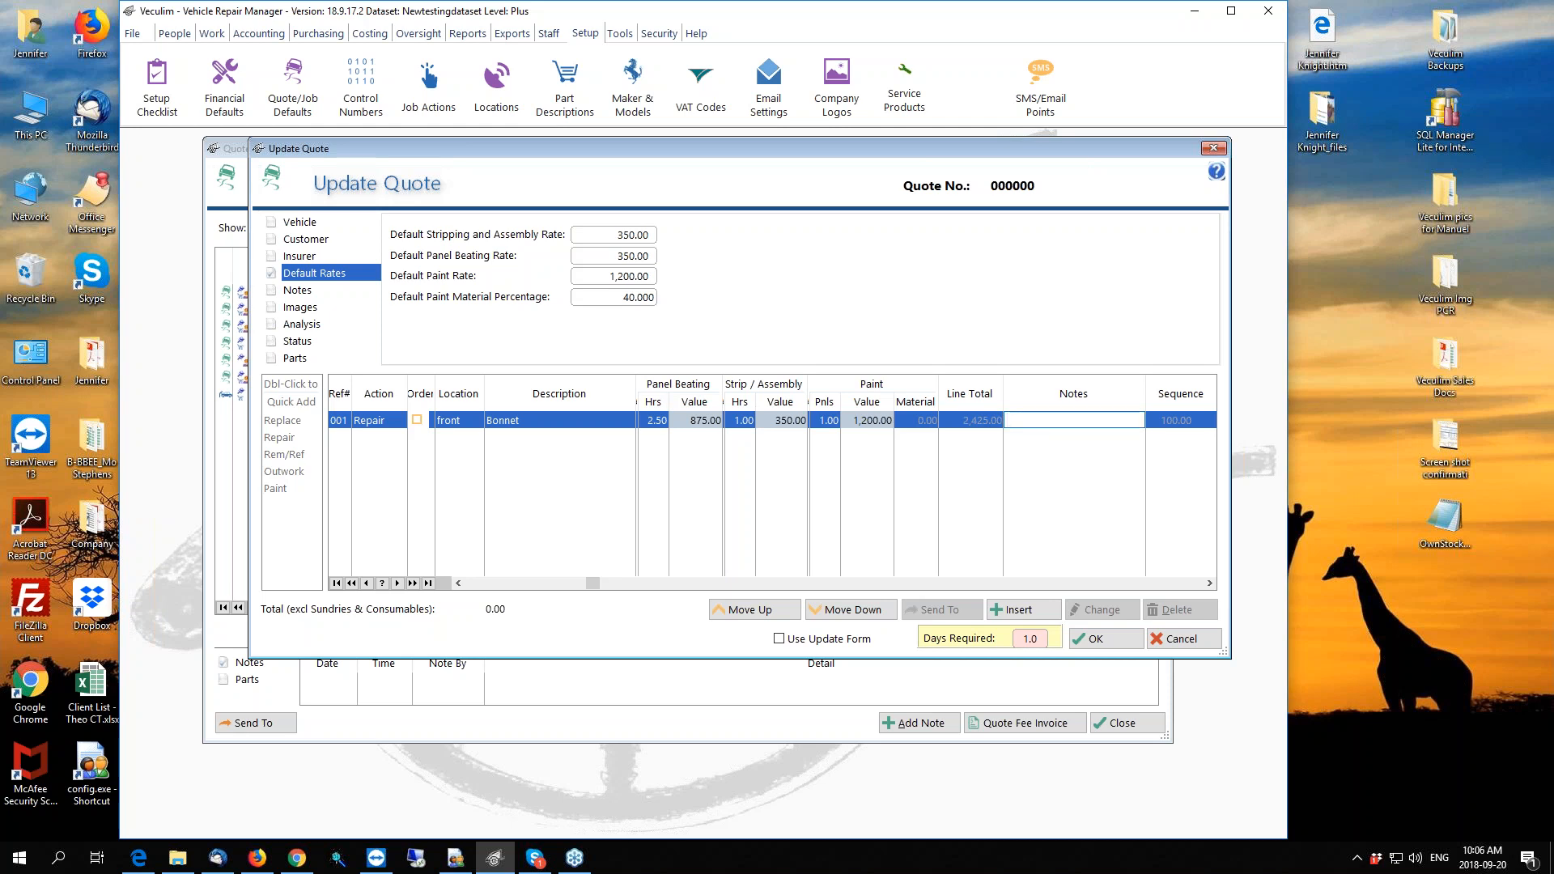
pyautogui.press('Tab')
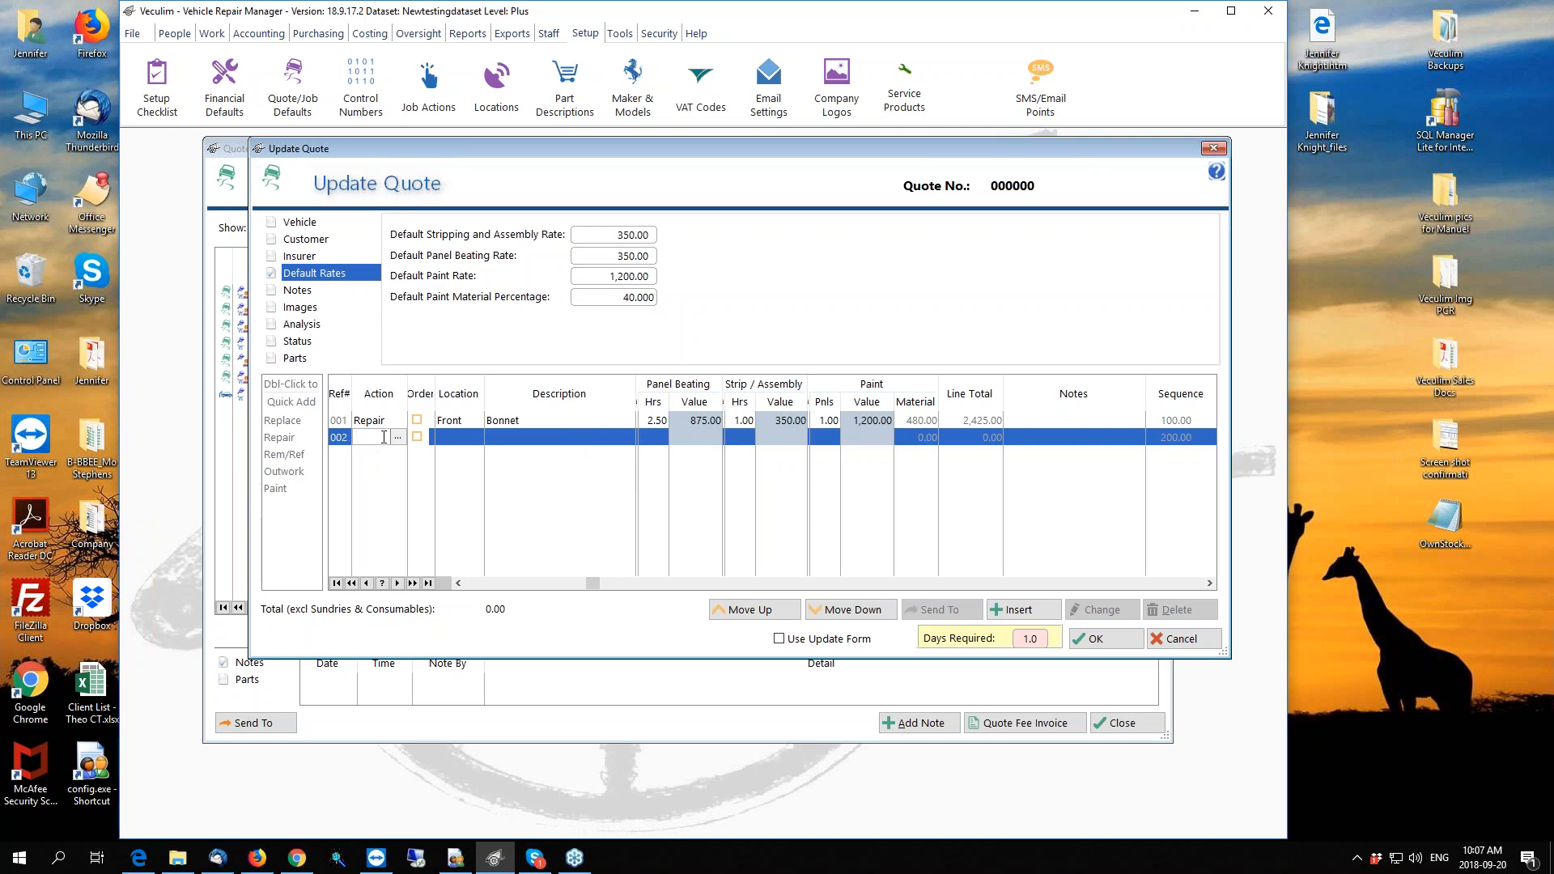
# Replace the empty row with line 002, a Replace of the l/front Fender liner
pyautogui.press('Escape')
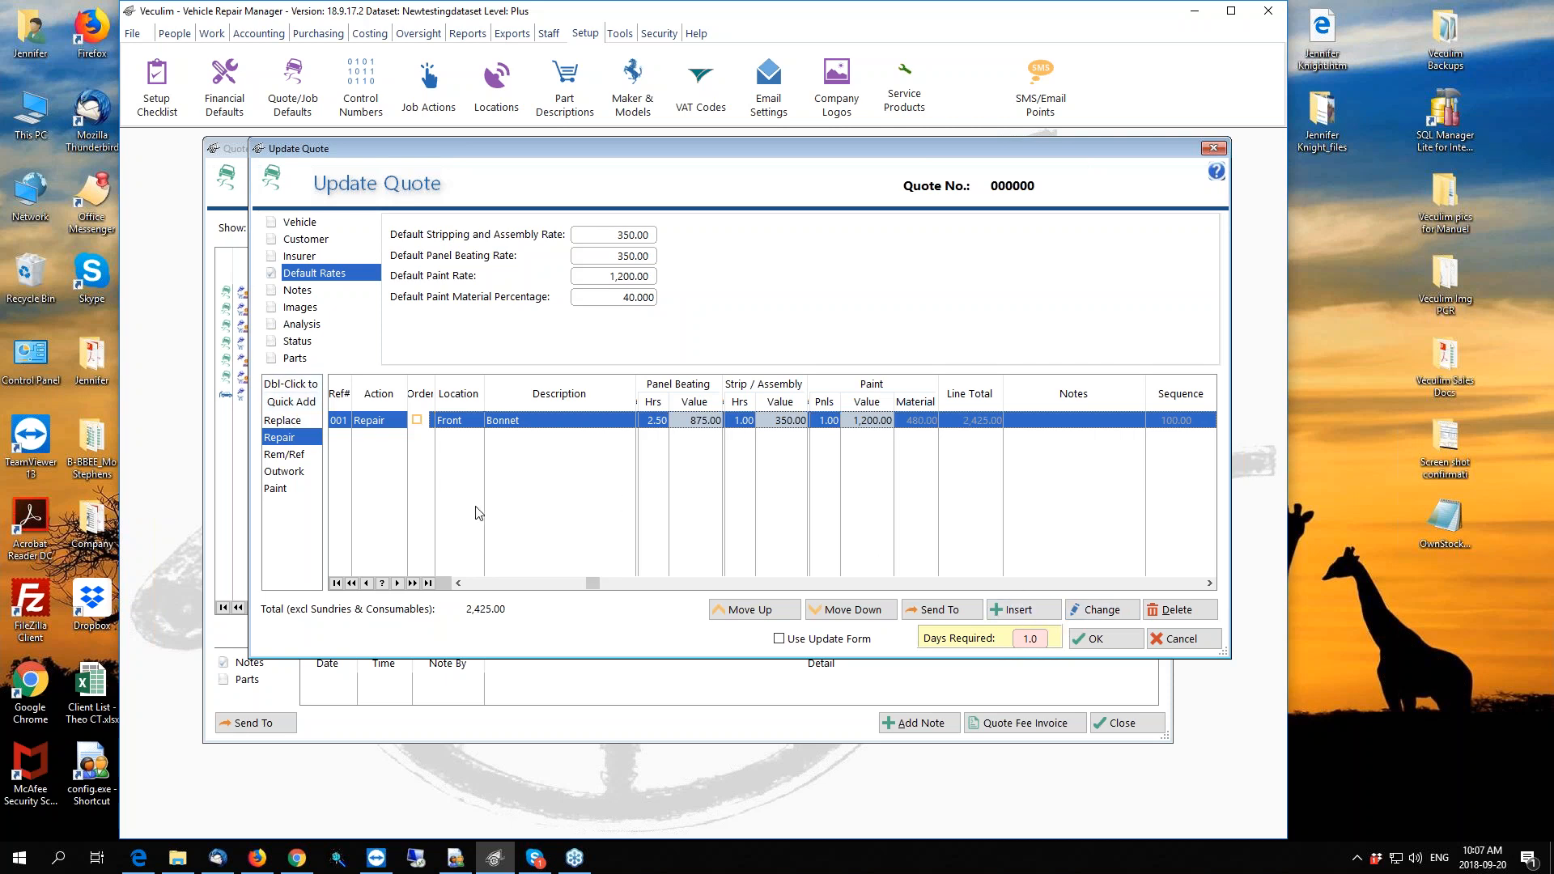
pyautogui.click(1024, 613)
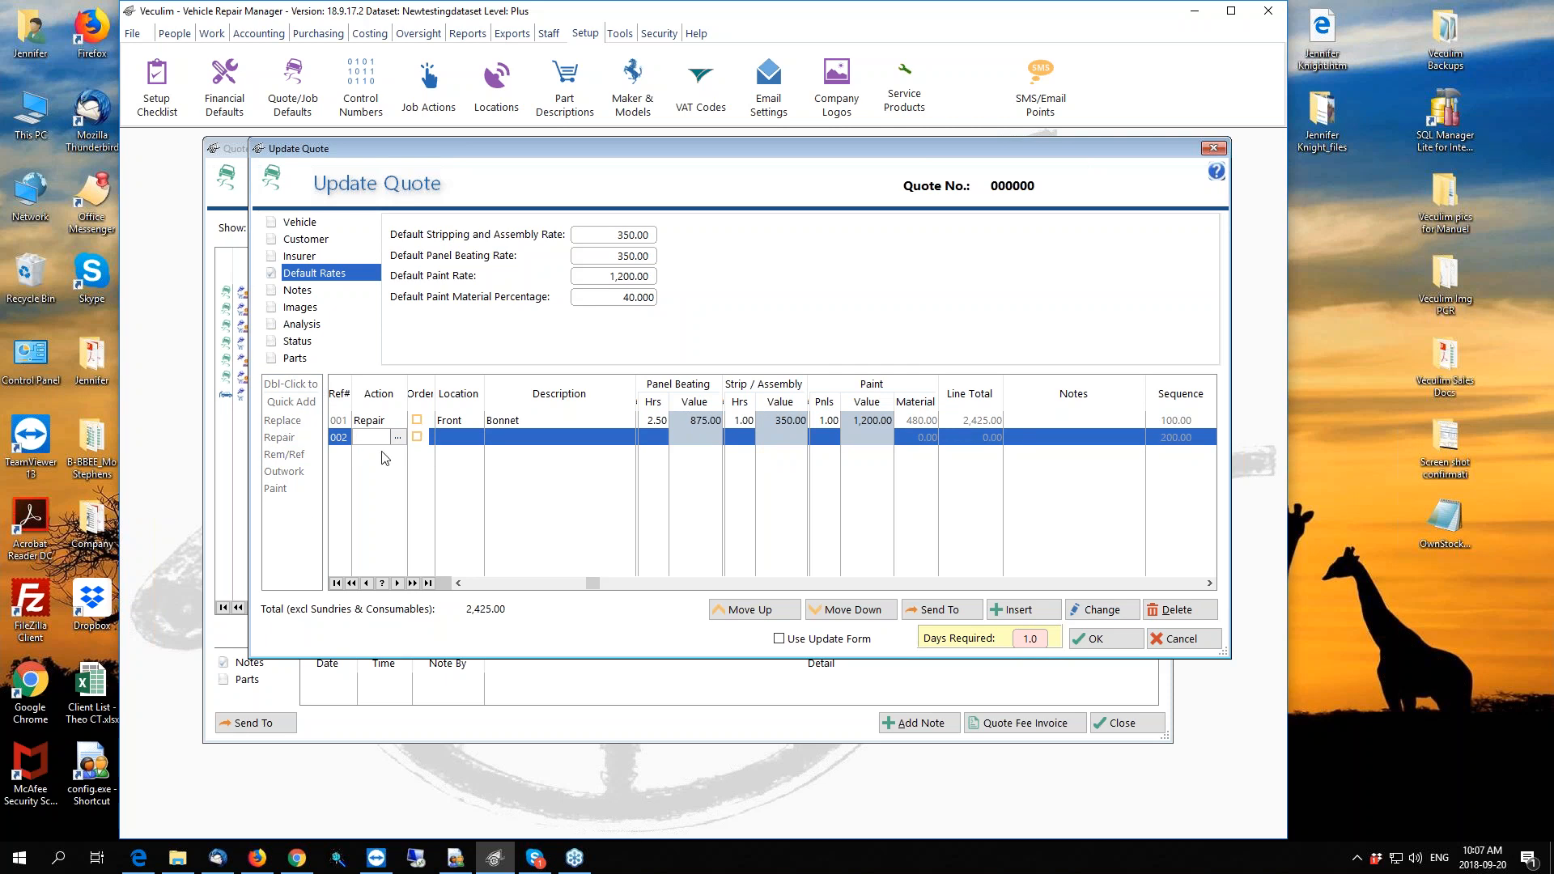
pyautogui.write('Replace')
pyautogui.press('Tab')
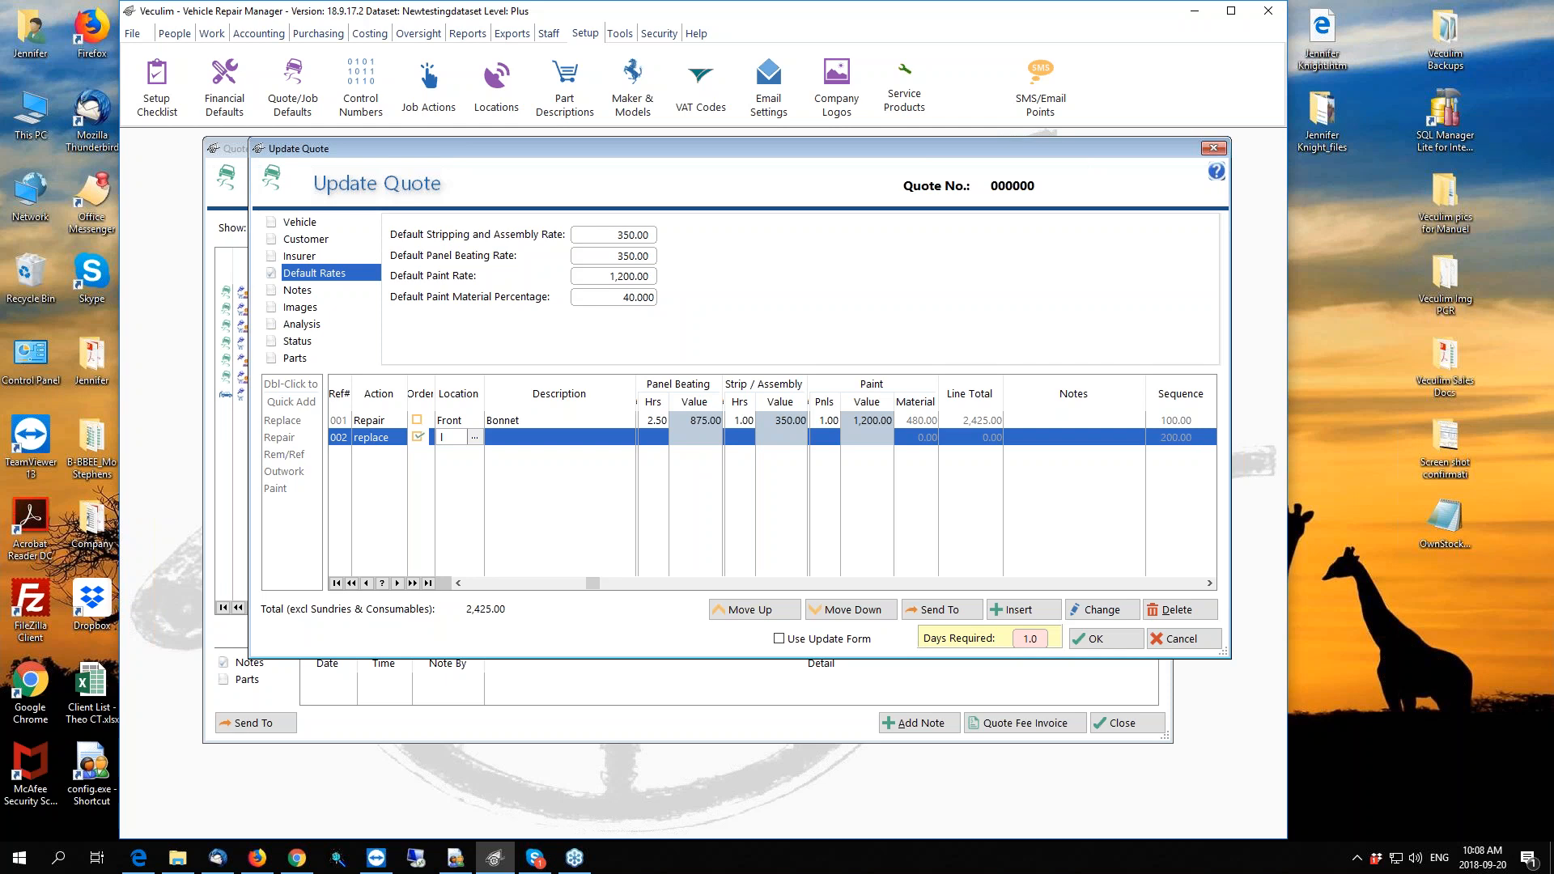
pyautogui.write('/front')
pyautogui.press('Tab')
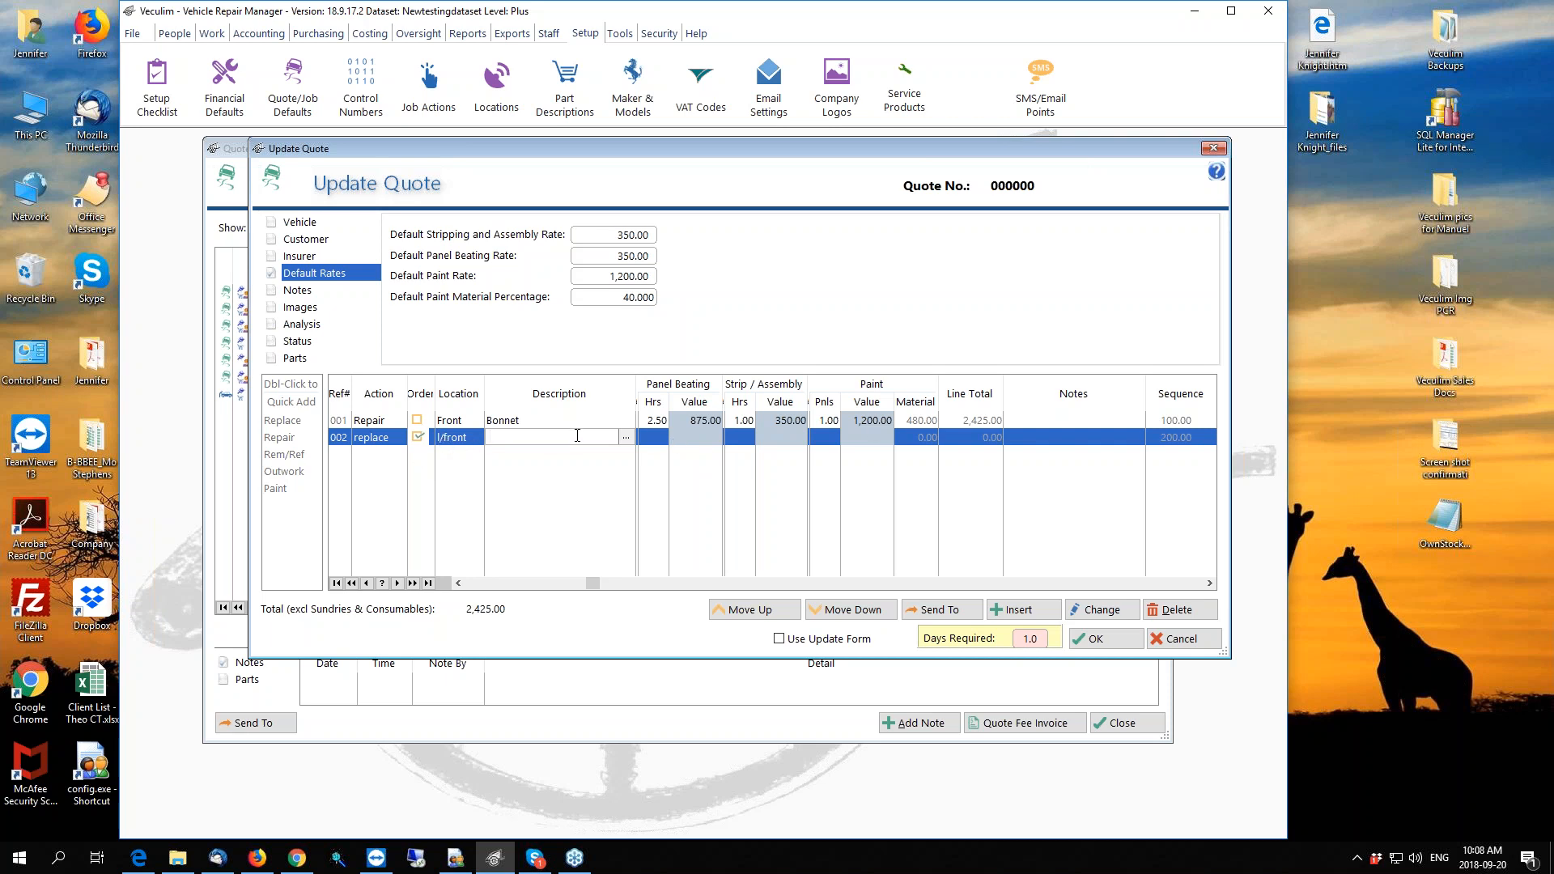
pyautogui.write('Fender line')
pyautogui.press('Tab')
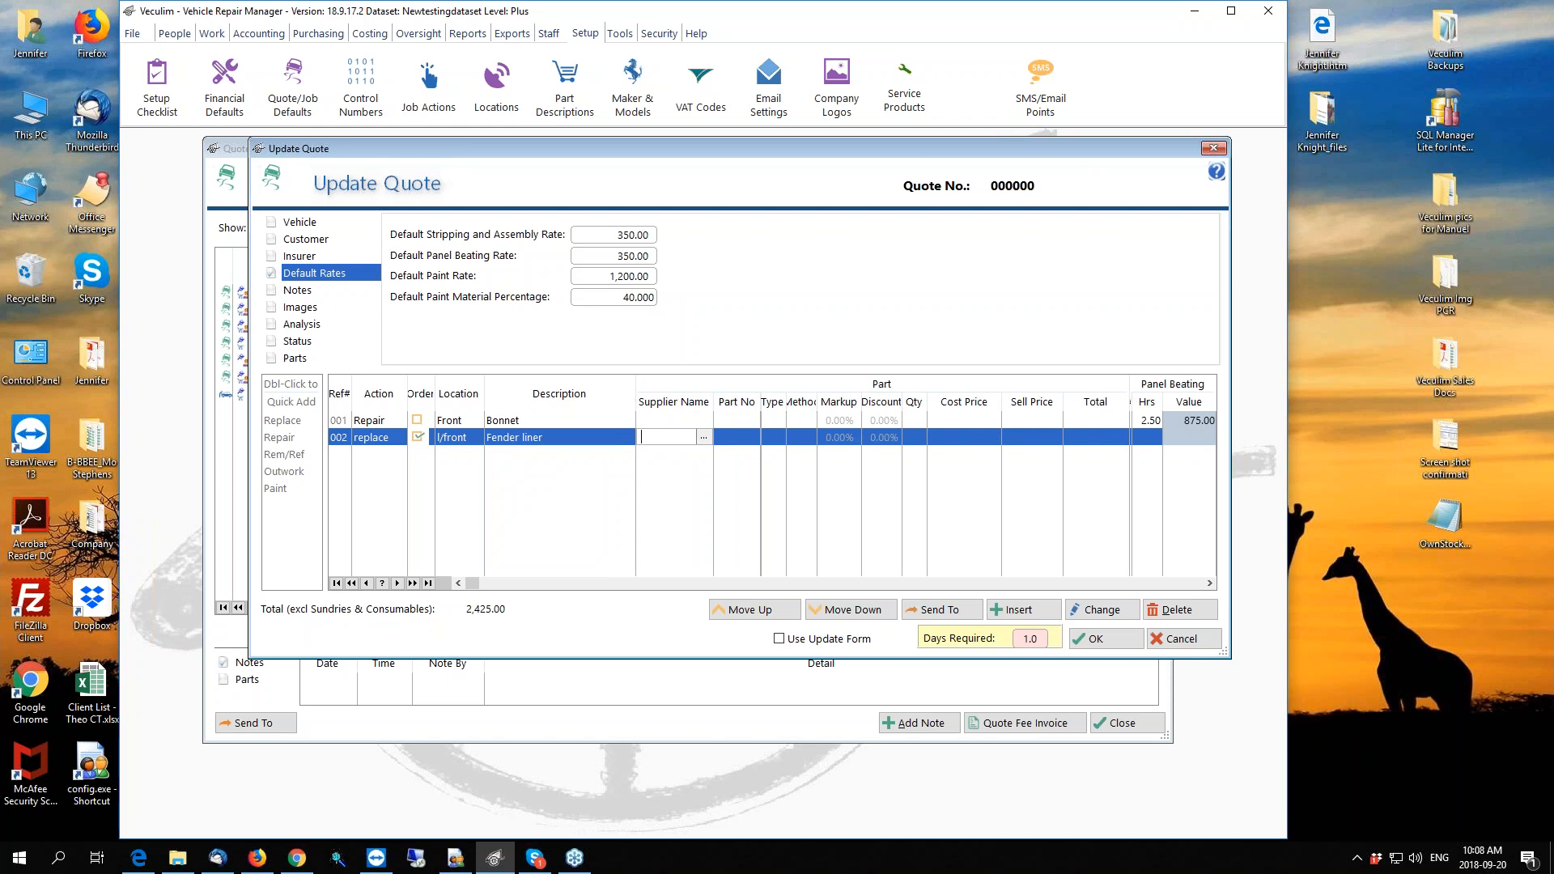
# Set the fender liner's supplier to Shiny Metal and part number to FL65478
pyautogui.click(704, 437)
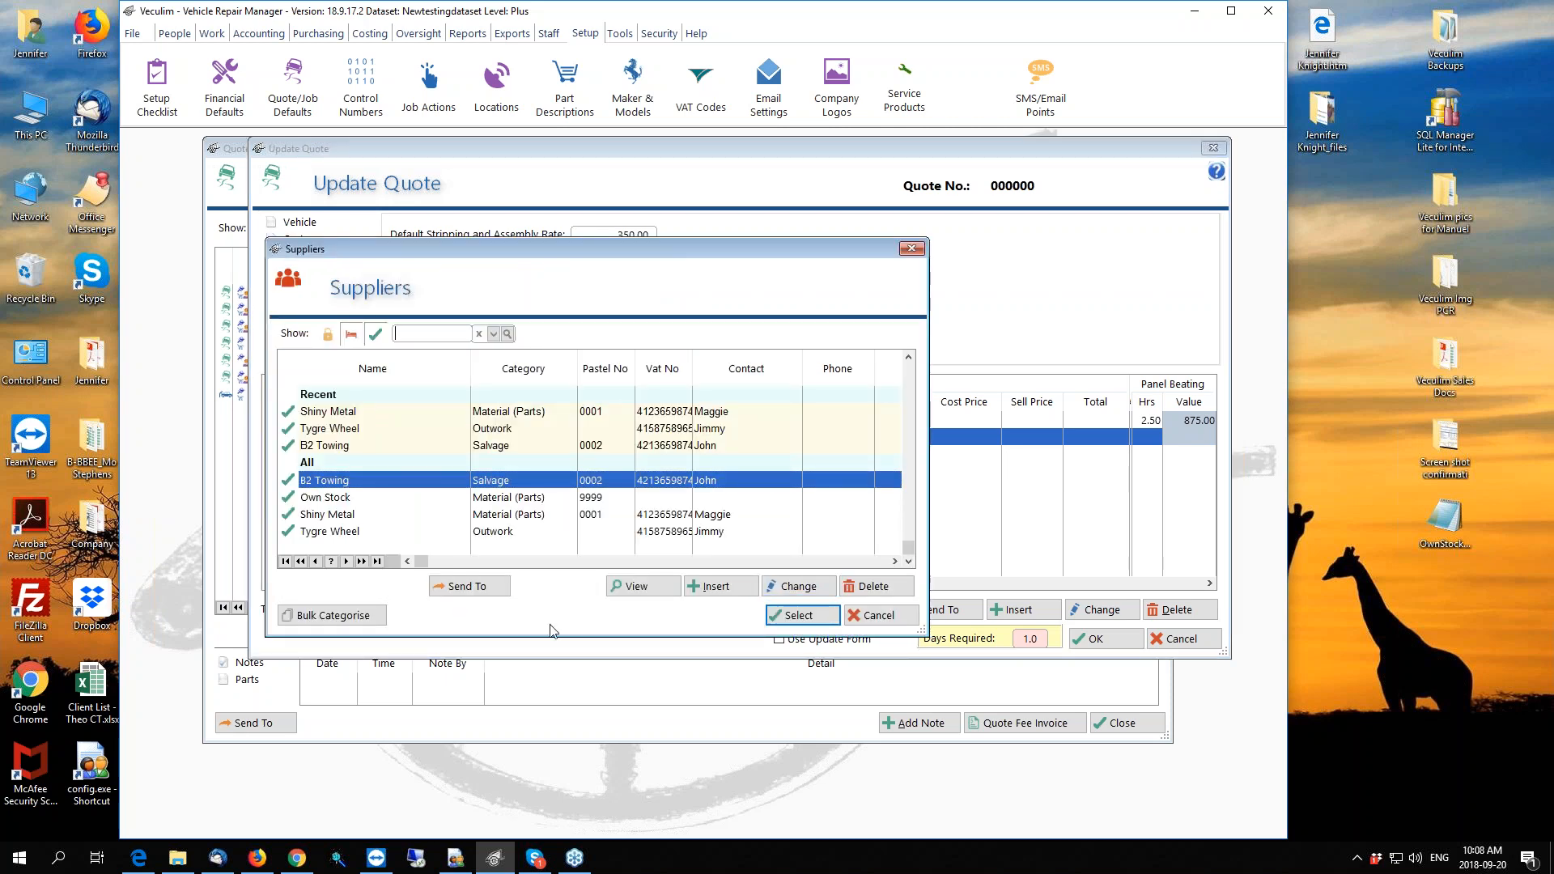
pyautogui.click(435, 413)
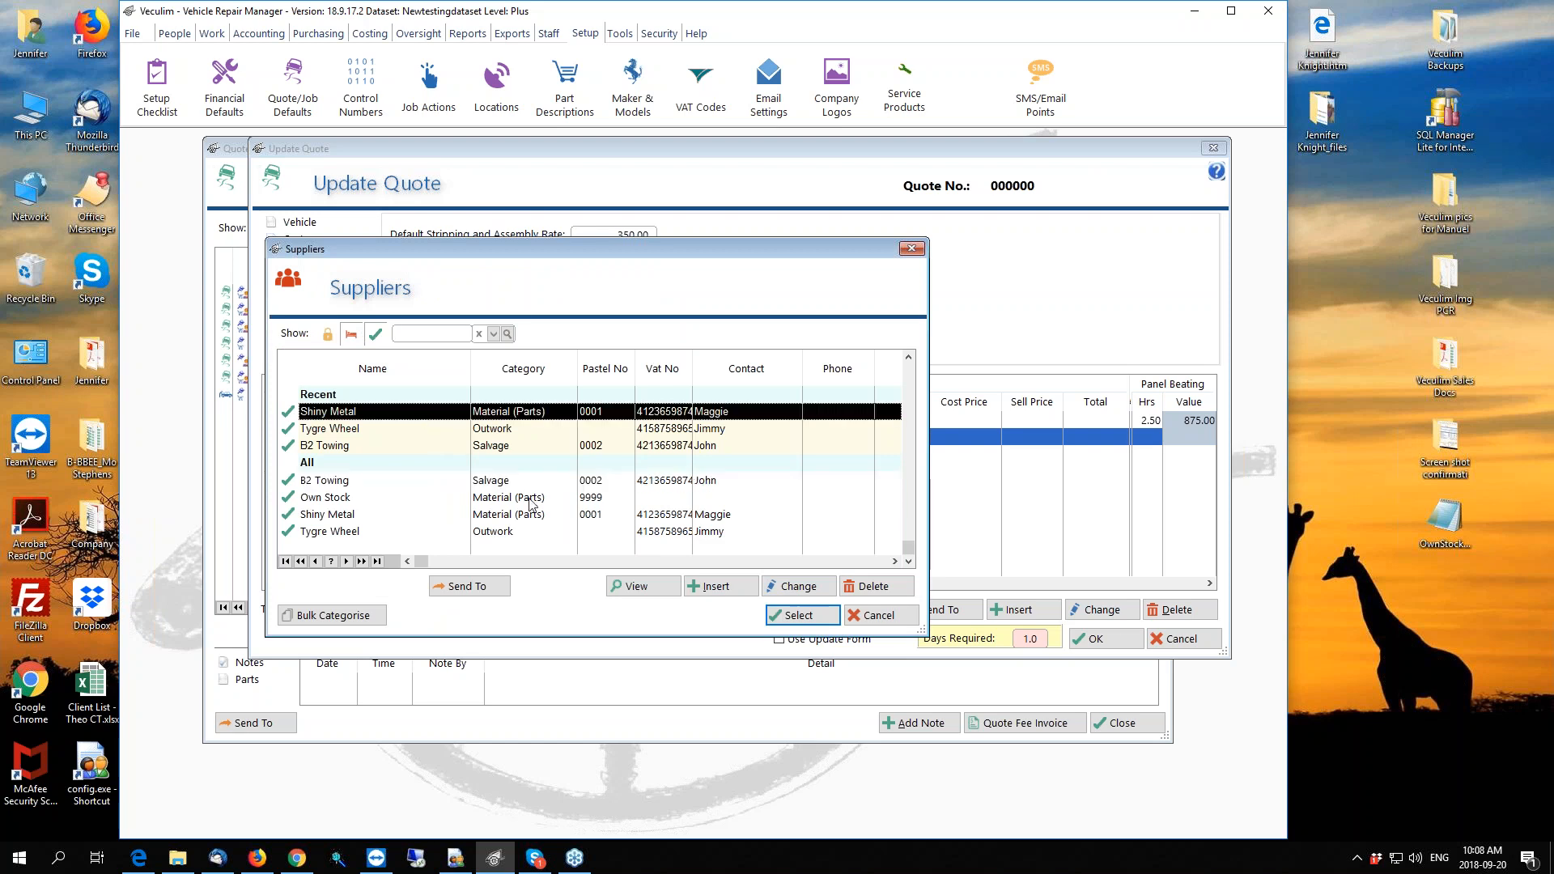
pyautogui.click(805, 618)
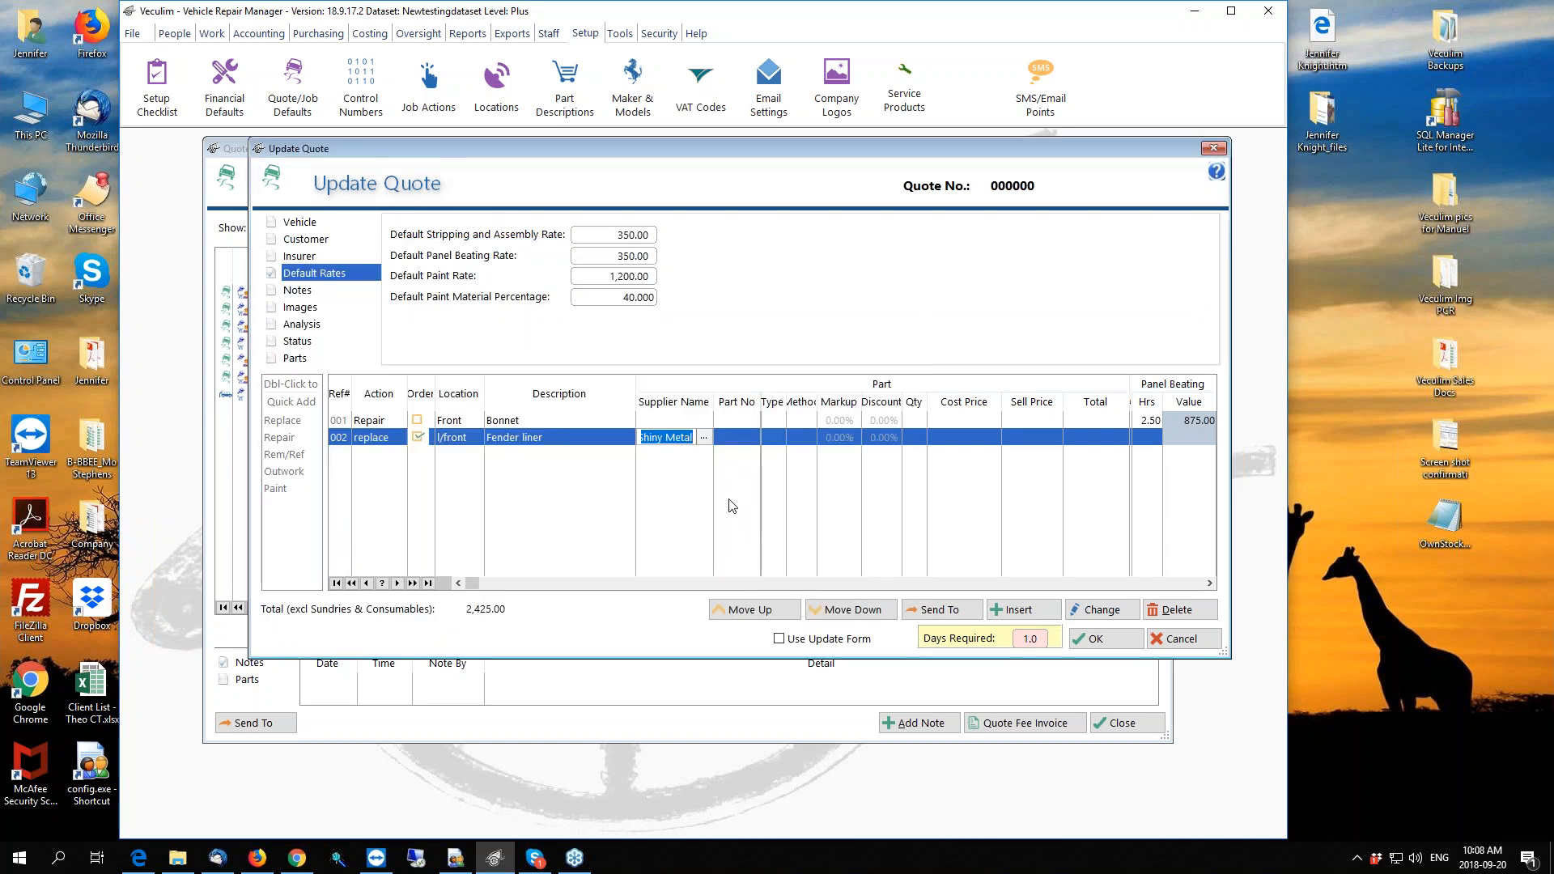
pyautogui.press('Tab')
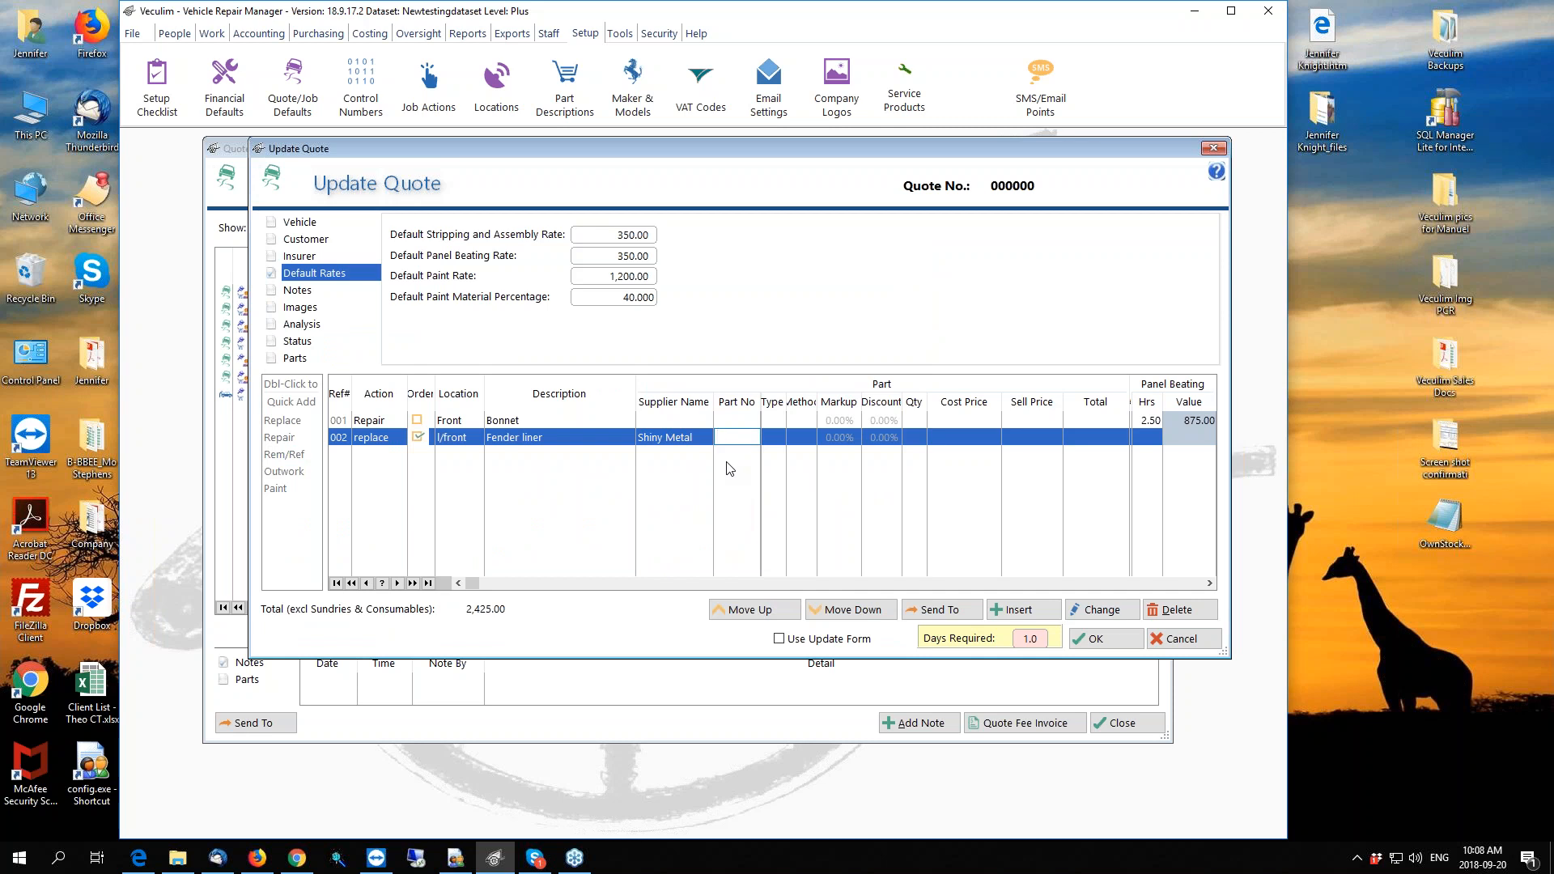
pyautogui.write('FL65478')
pyautogui.press('Tab')
pyautogui.press('Down')
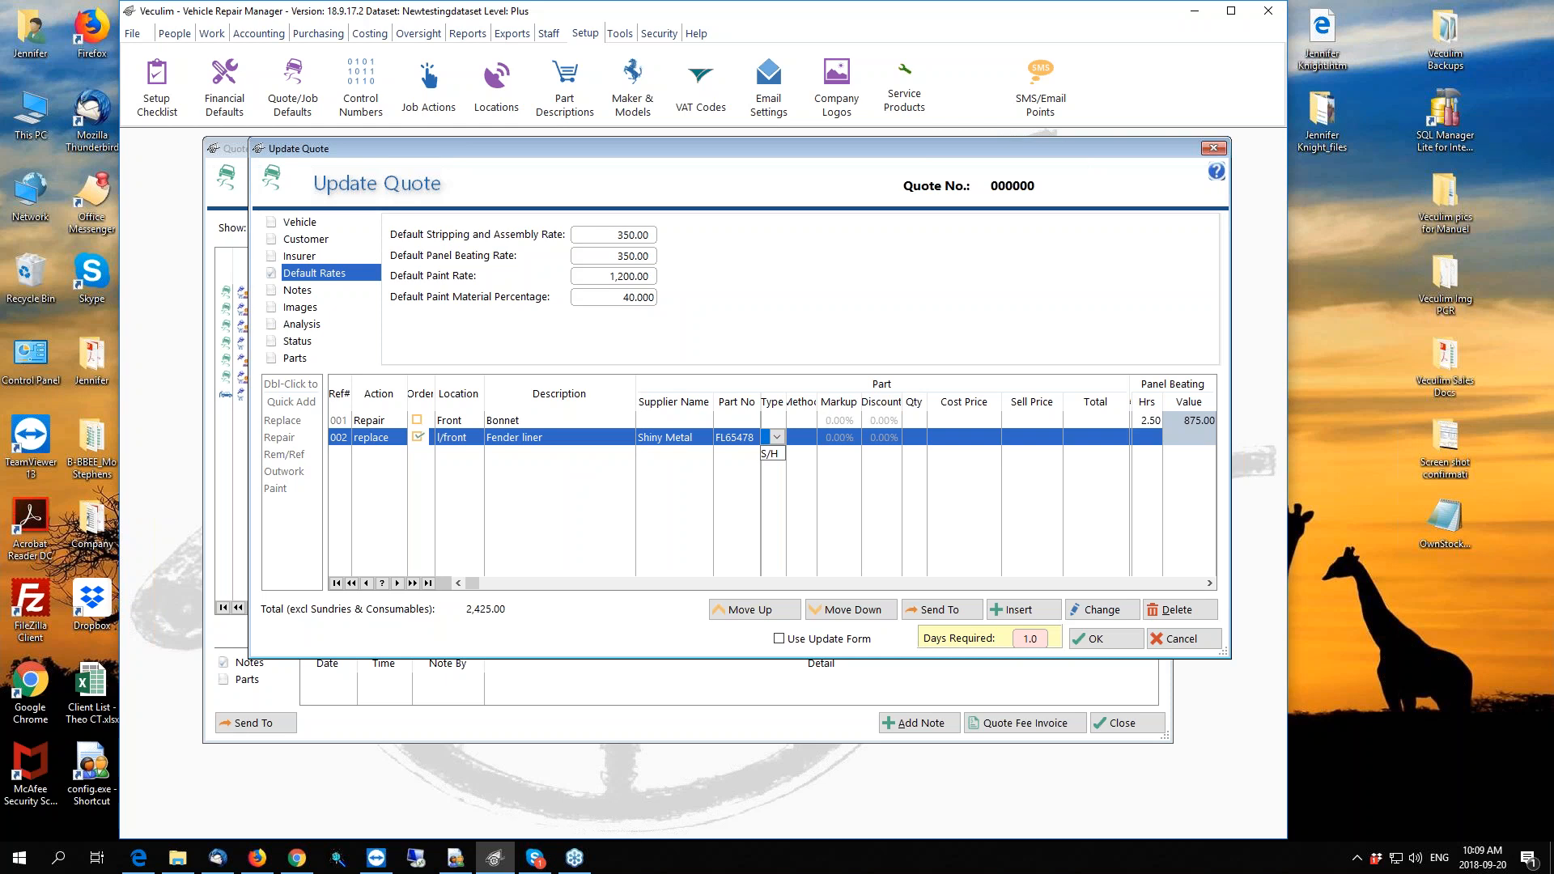
# Price the fender liner as S/H, Net method, 30% markup, quantity 1, cost 650.00
pyautogui.press('Down')
pyautogui.press('Tab')
pyautogui.click(807, 437)
pyautogui.click(800, 455)
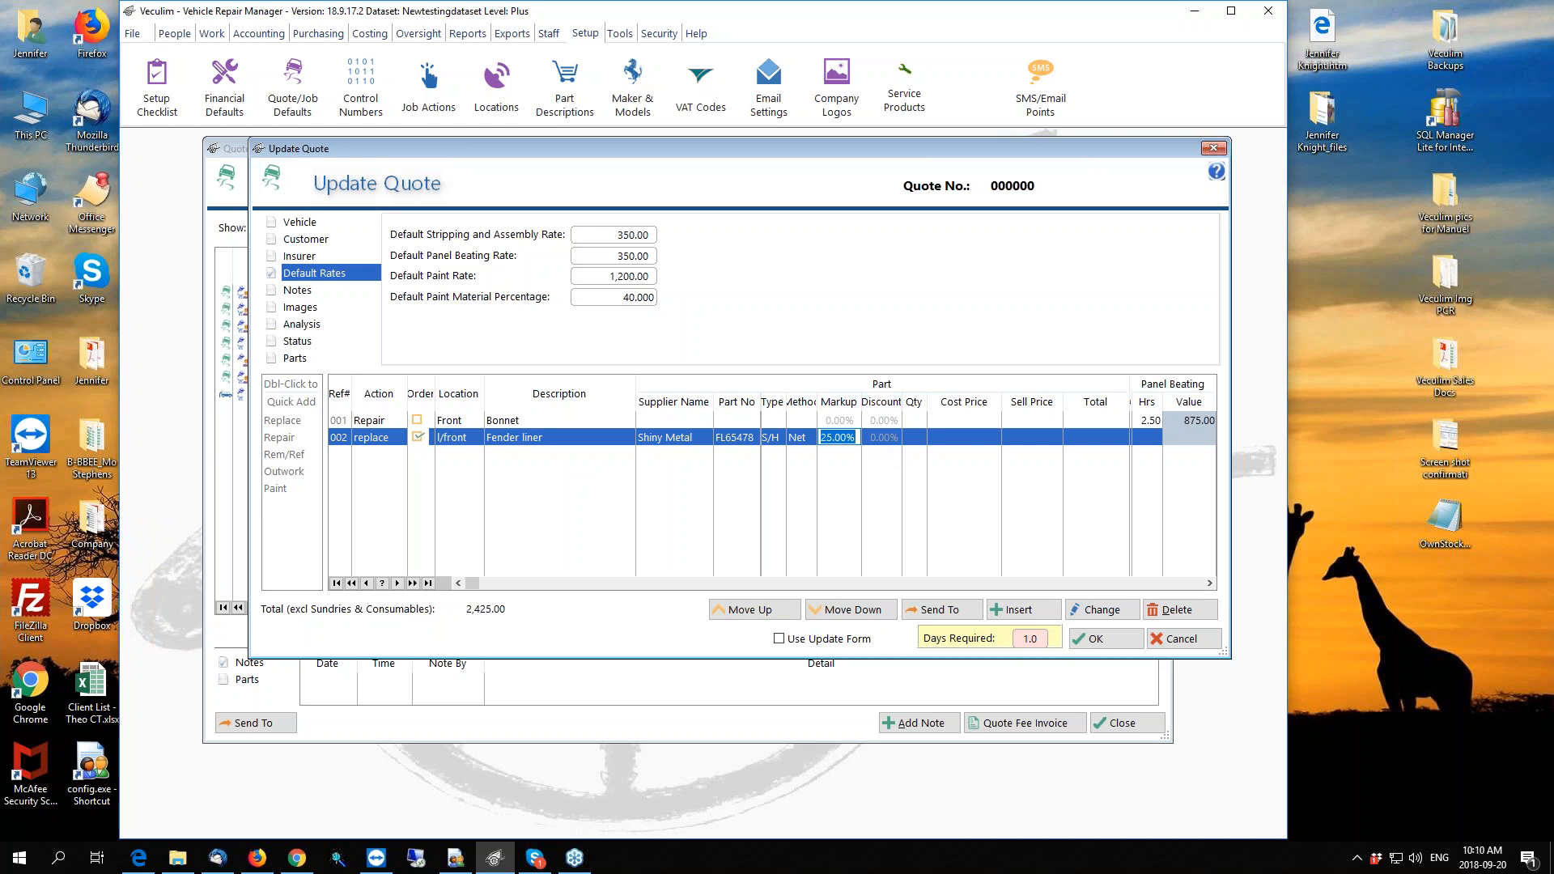
pyautogui.write('30')
pyautogui.press('Tab')
pyautogui.write('1')
pyautogui.press('Tab')
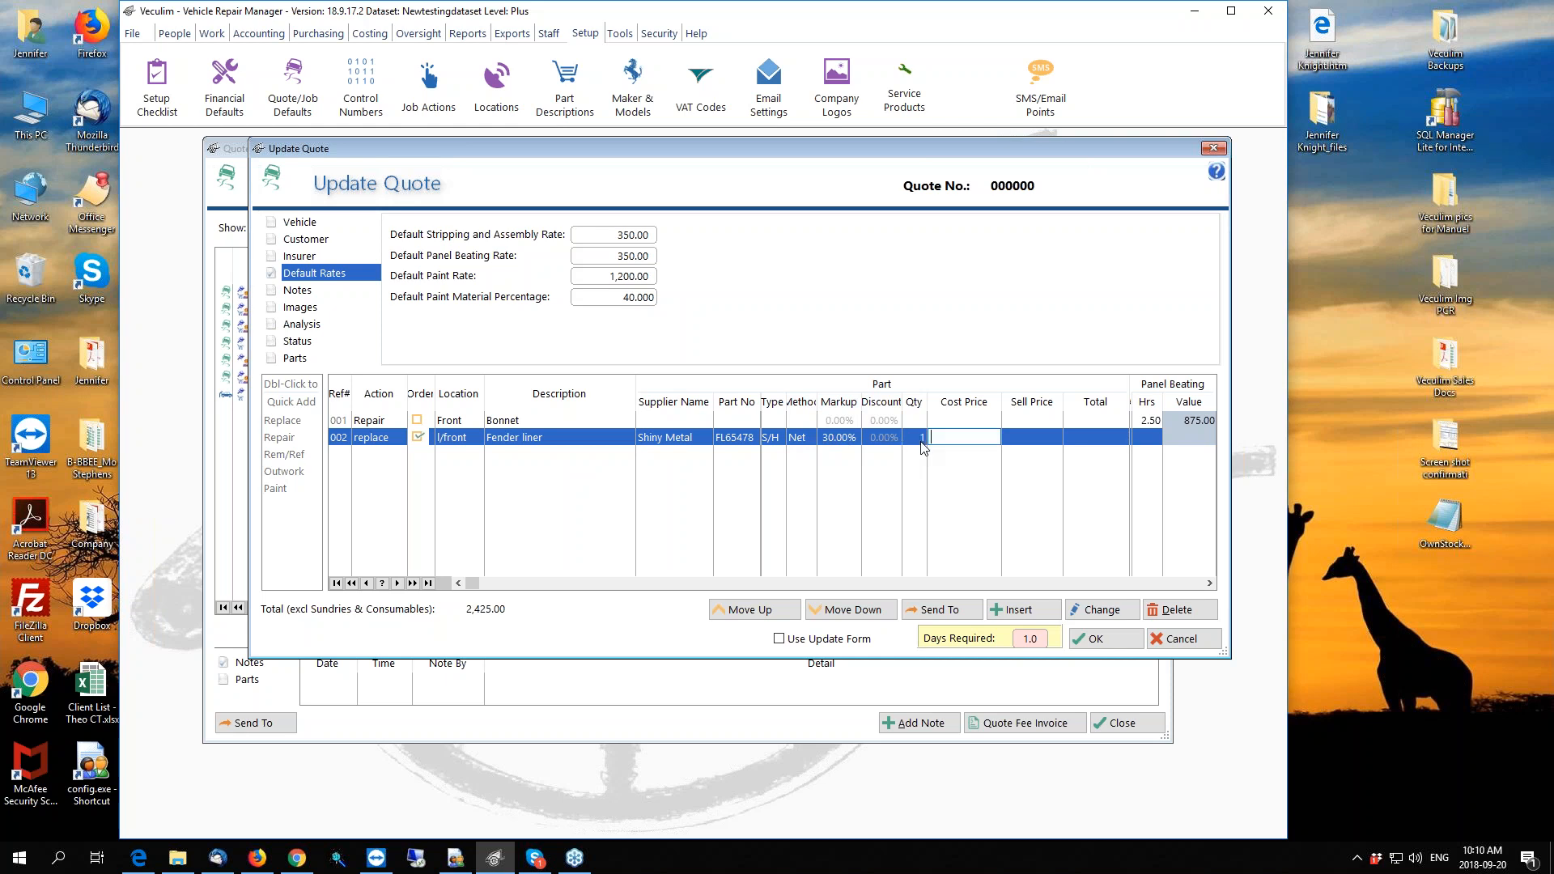
pyautogui.write('650')
pyautogui.press('Tab')
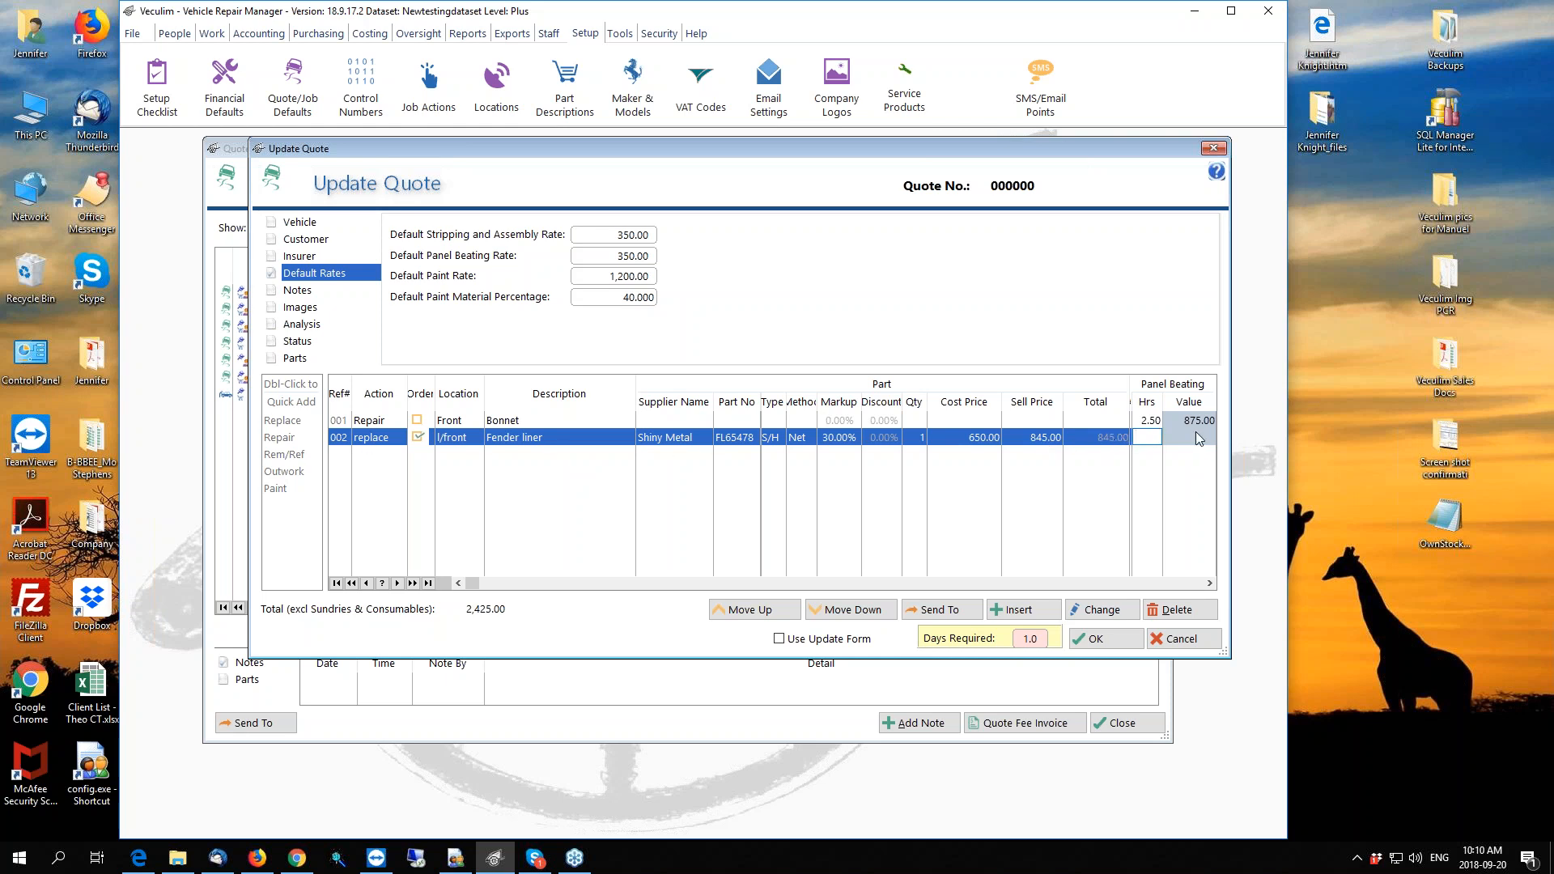
pyautogui.press('Tab')
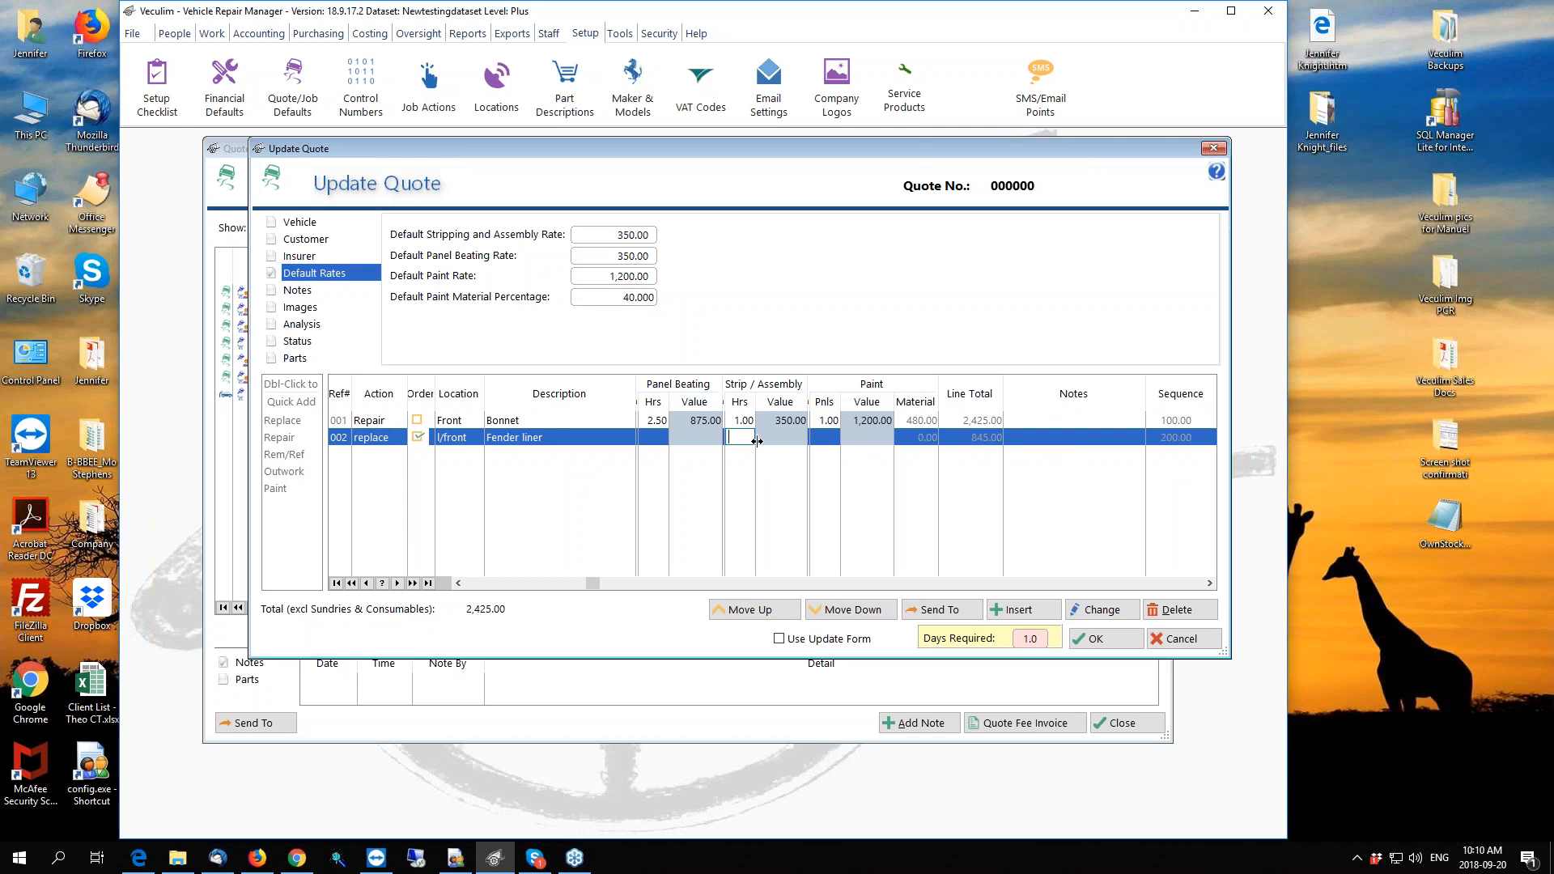
# Give line 002 1.5 strip/assembly hours, bringing its total to 1,370.00
pyautogui.write('1.5')
pyautogui.press('Tab')
pyautogui.press('Tab')
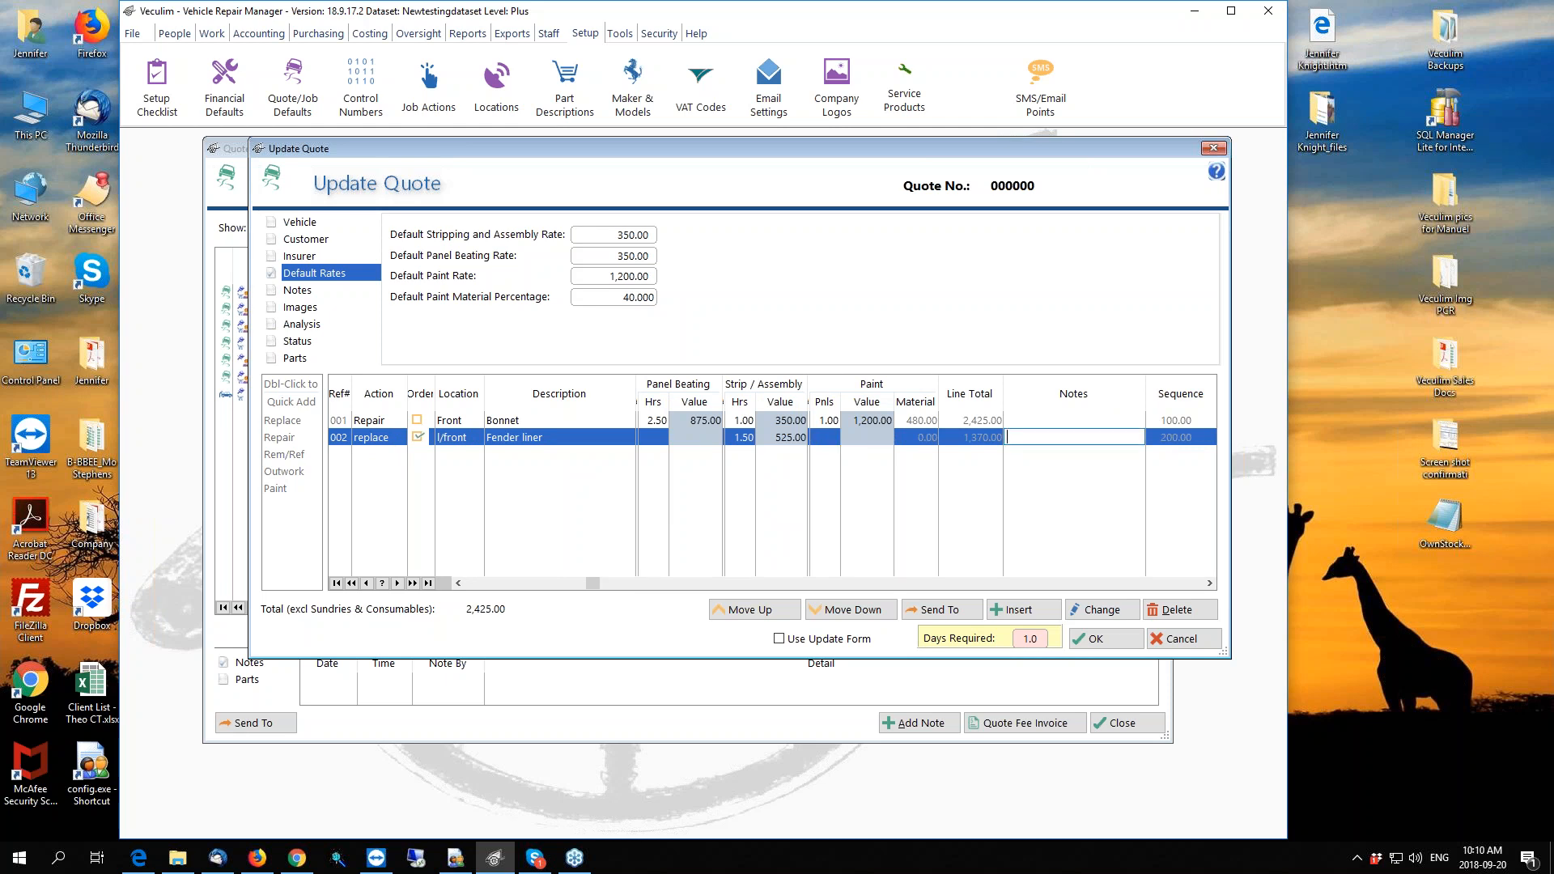
pyautogui.press('Tab')
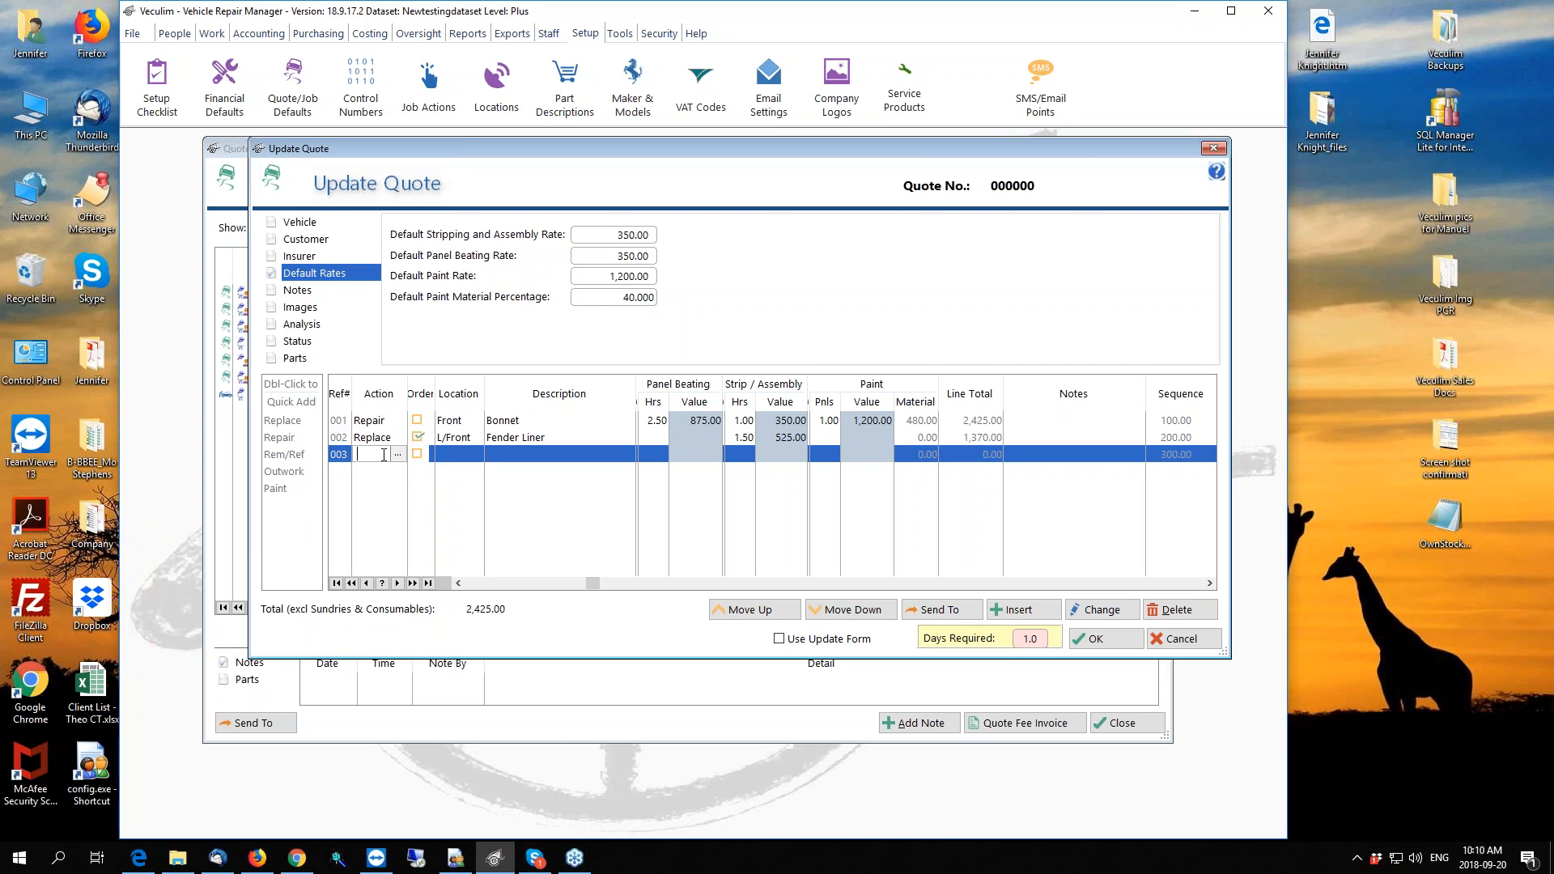
# Add line 003, a Blend of the L/Front Fender Liner with 0.50 paint panels, dropping the empty row
pyautogui.write('blend')
pyautogui.press('Tab')
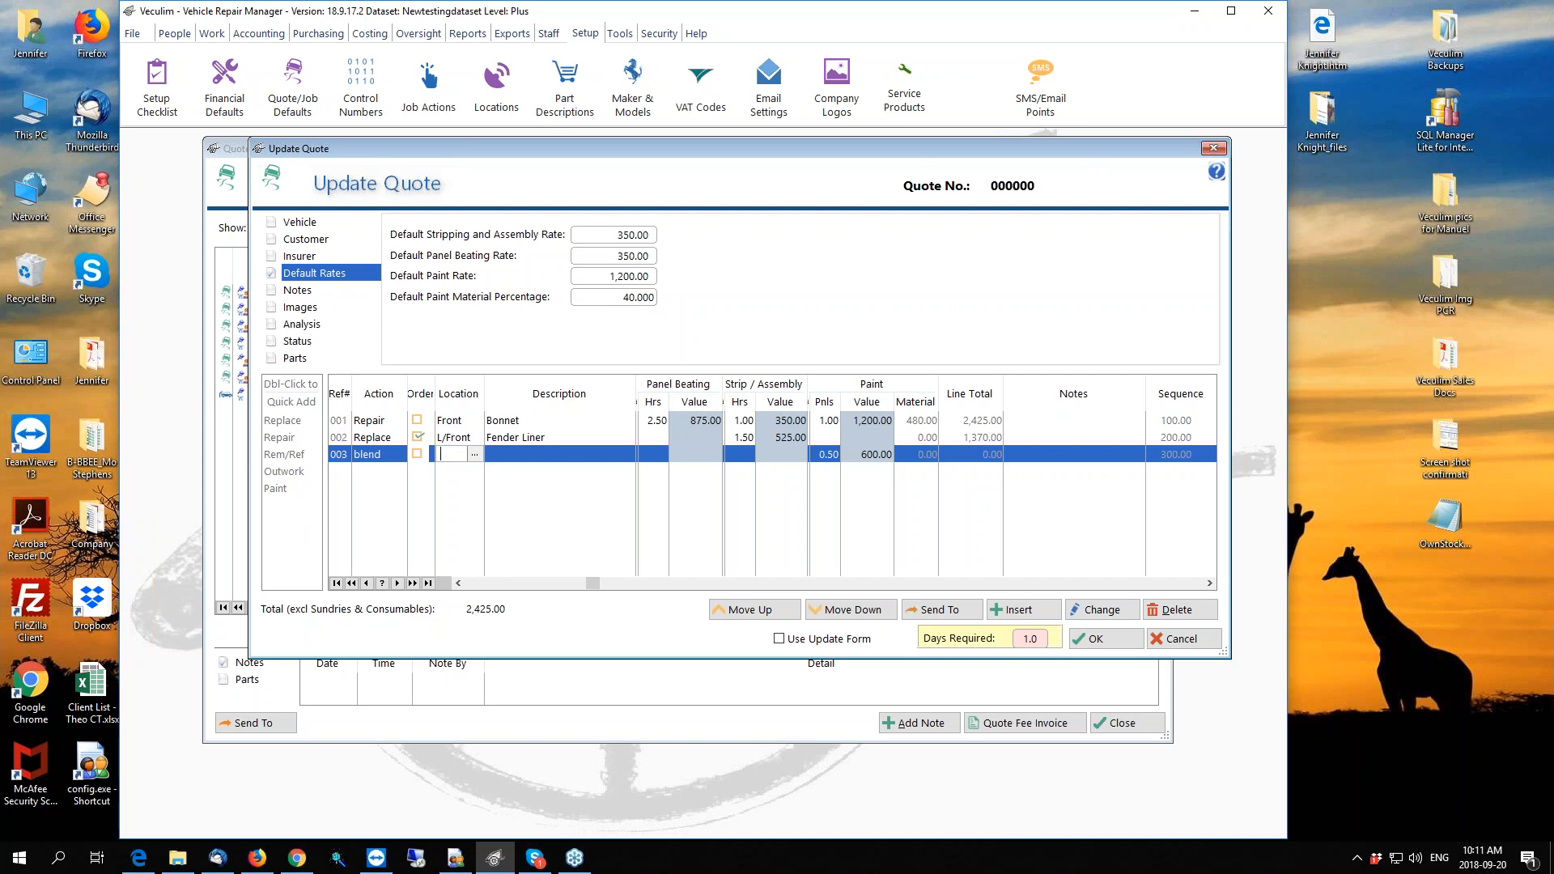
pyautogui.write('l/front')
pyautogui.press('Tab')
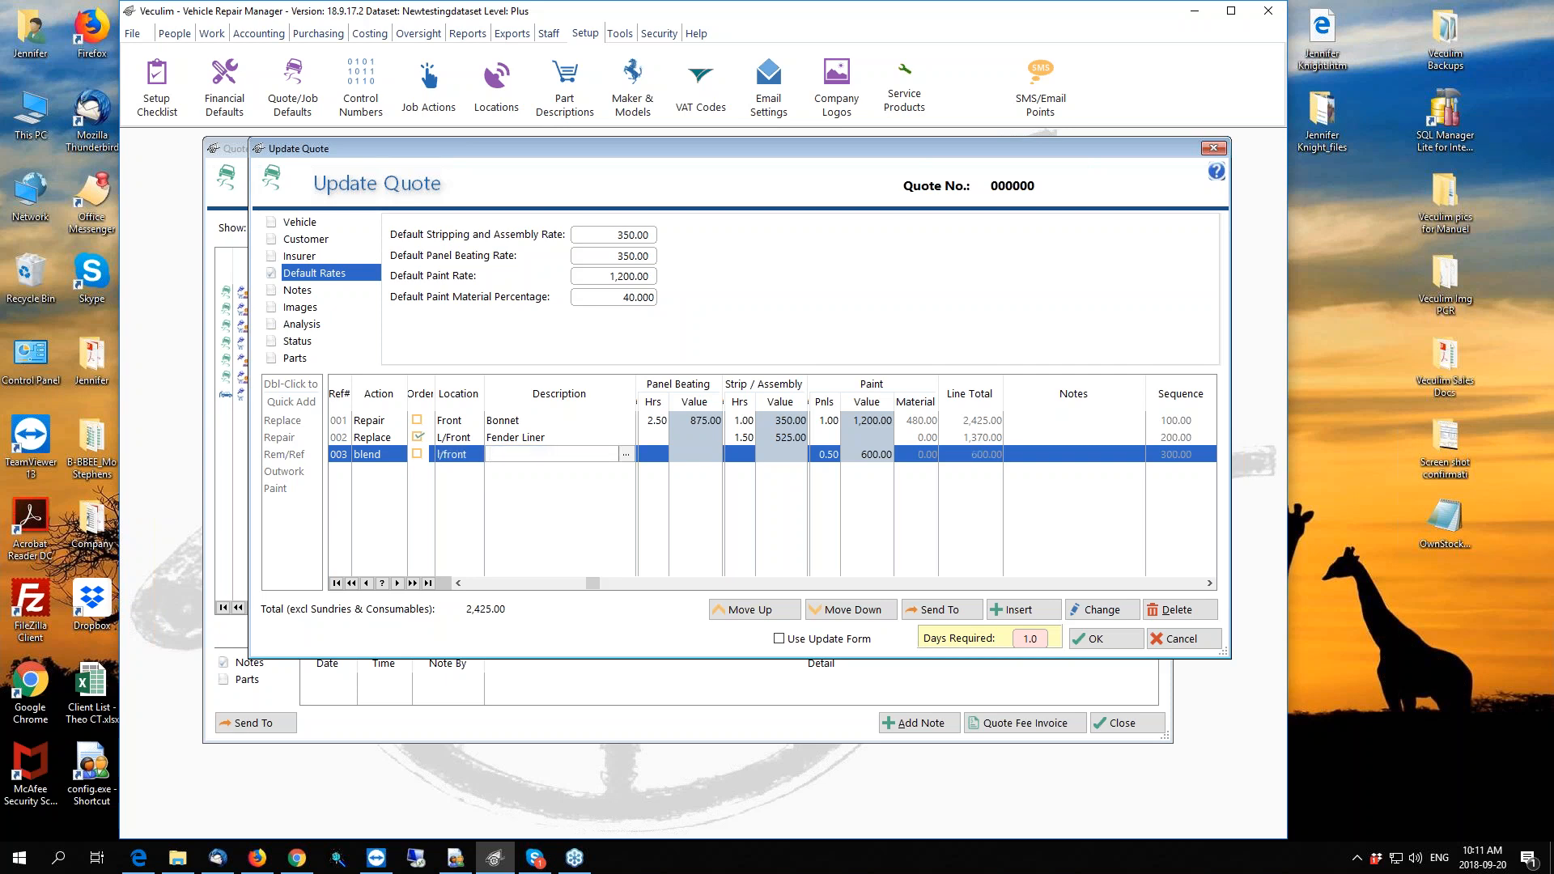
pyautogui.write('fender liner')
pyautogui.press('Tab')
pyautogui.press('Tab')
pyautogui.press('Tab')
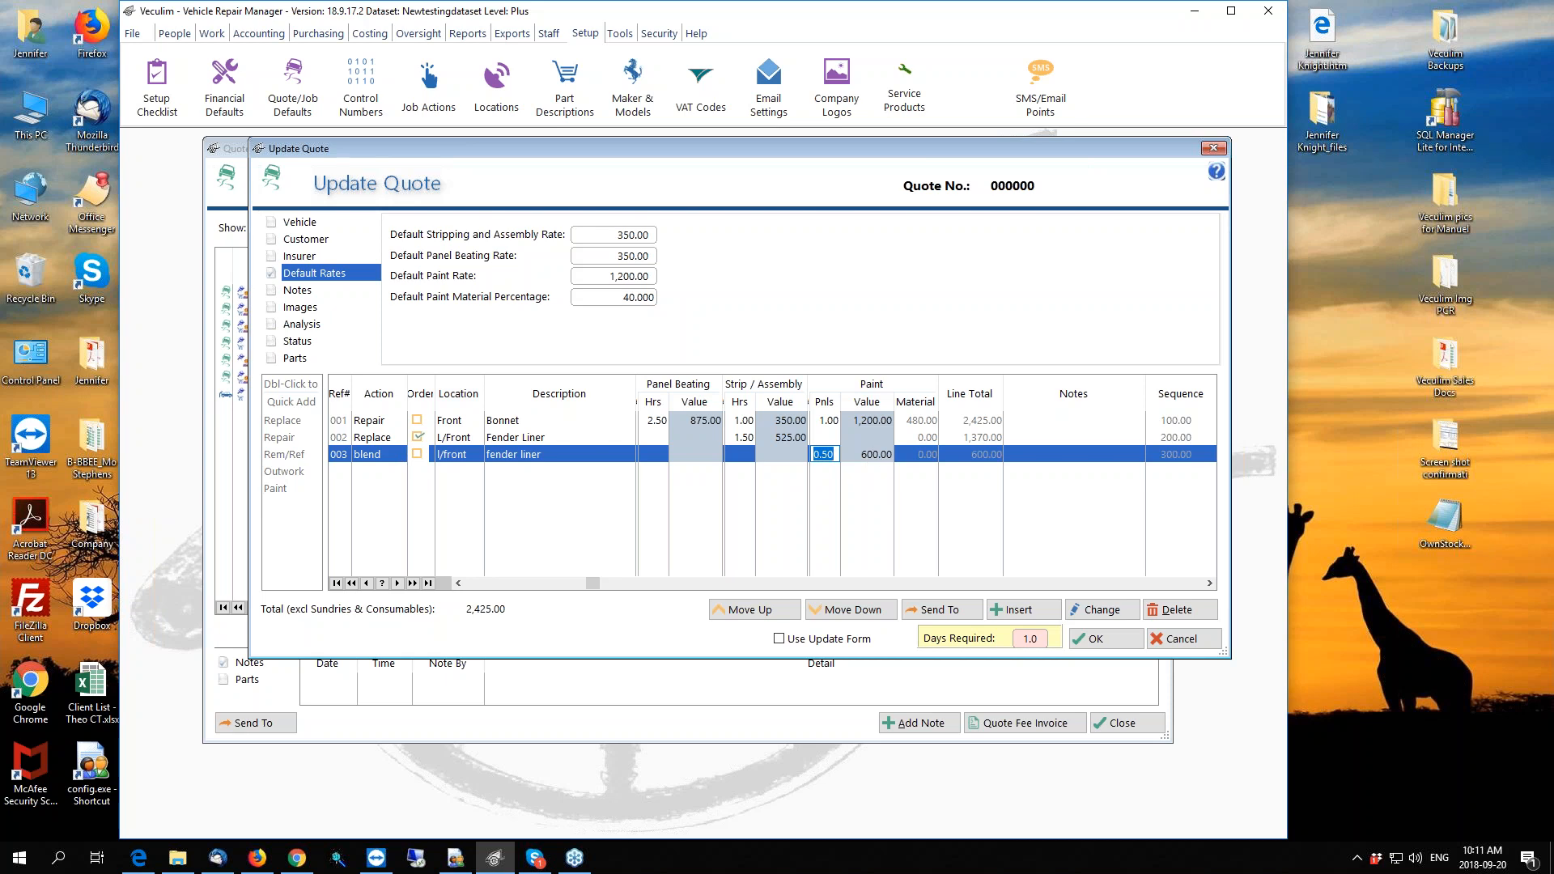
pyautogui.press('Return')
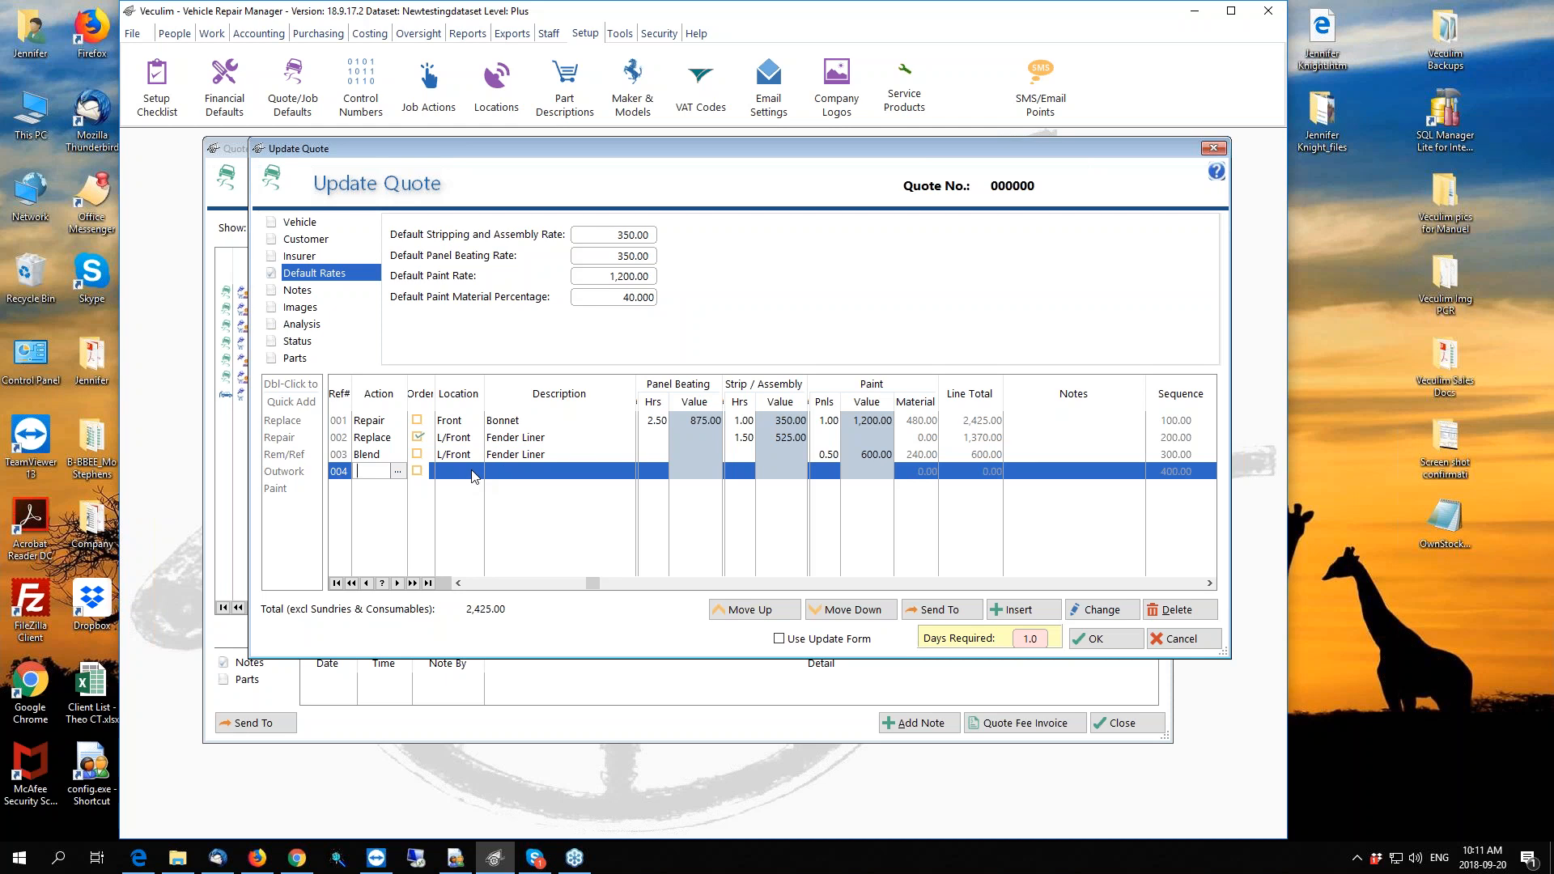
pyautogui.press('Escape')
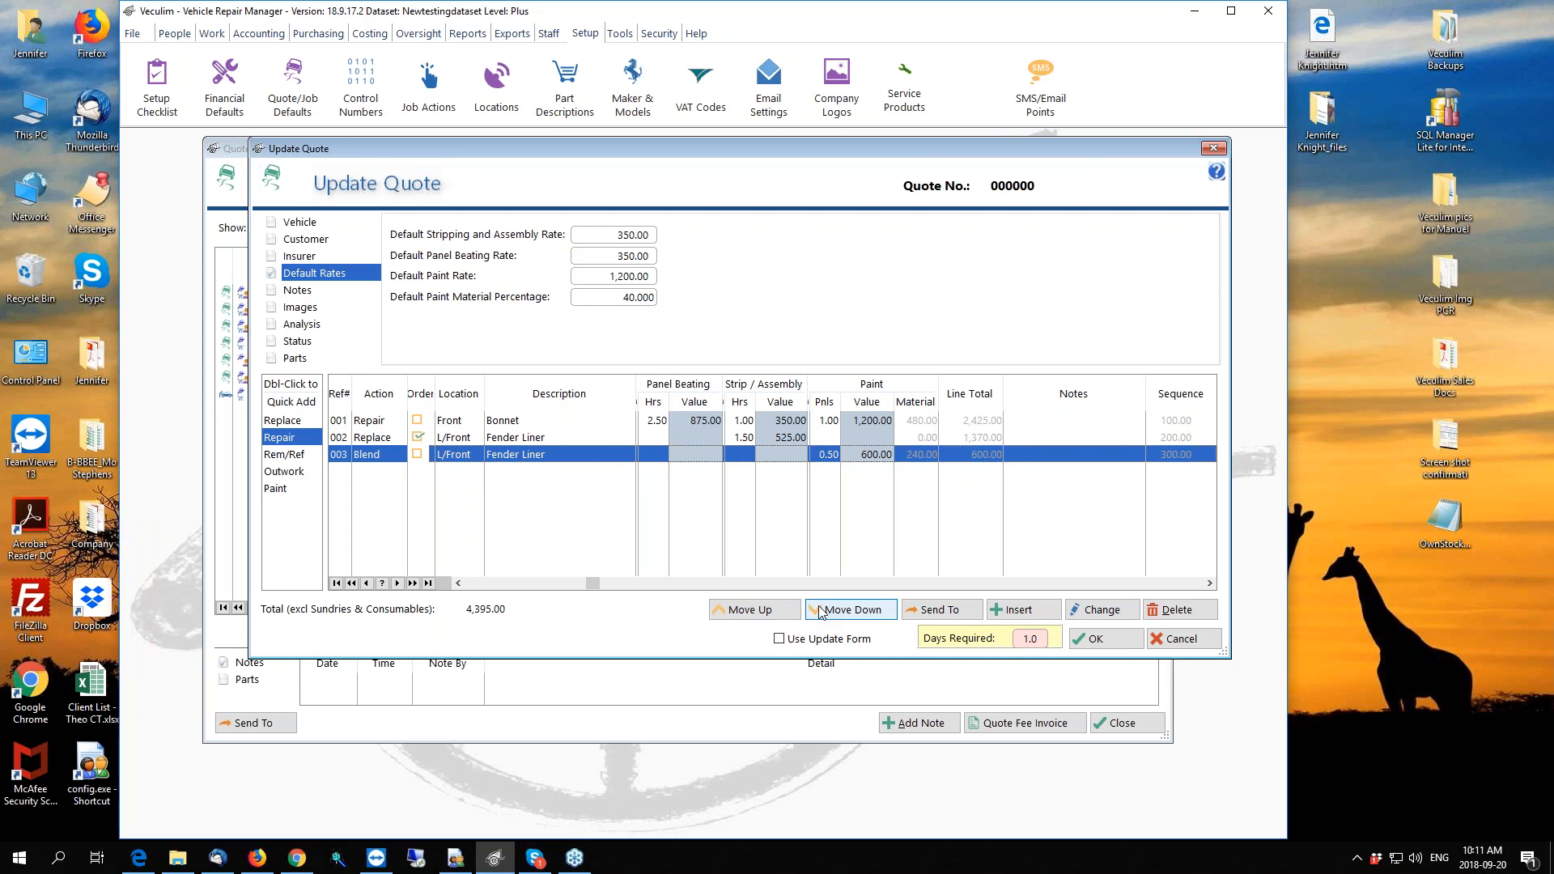
pyautogui.click(508, 422)
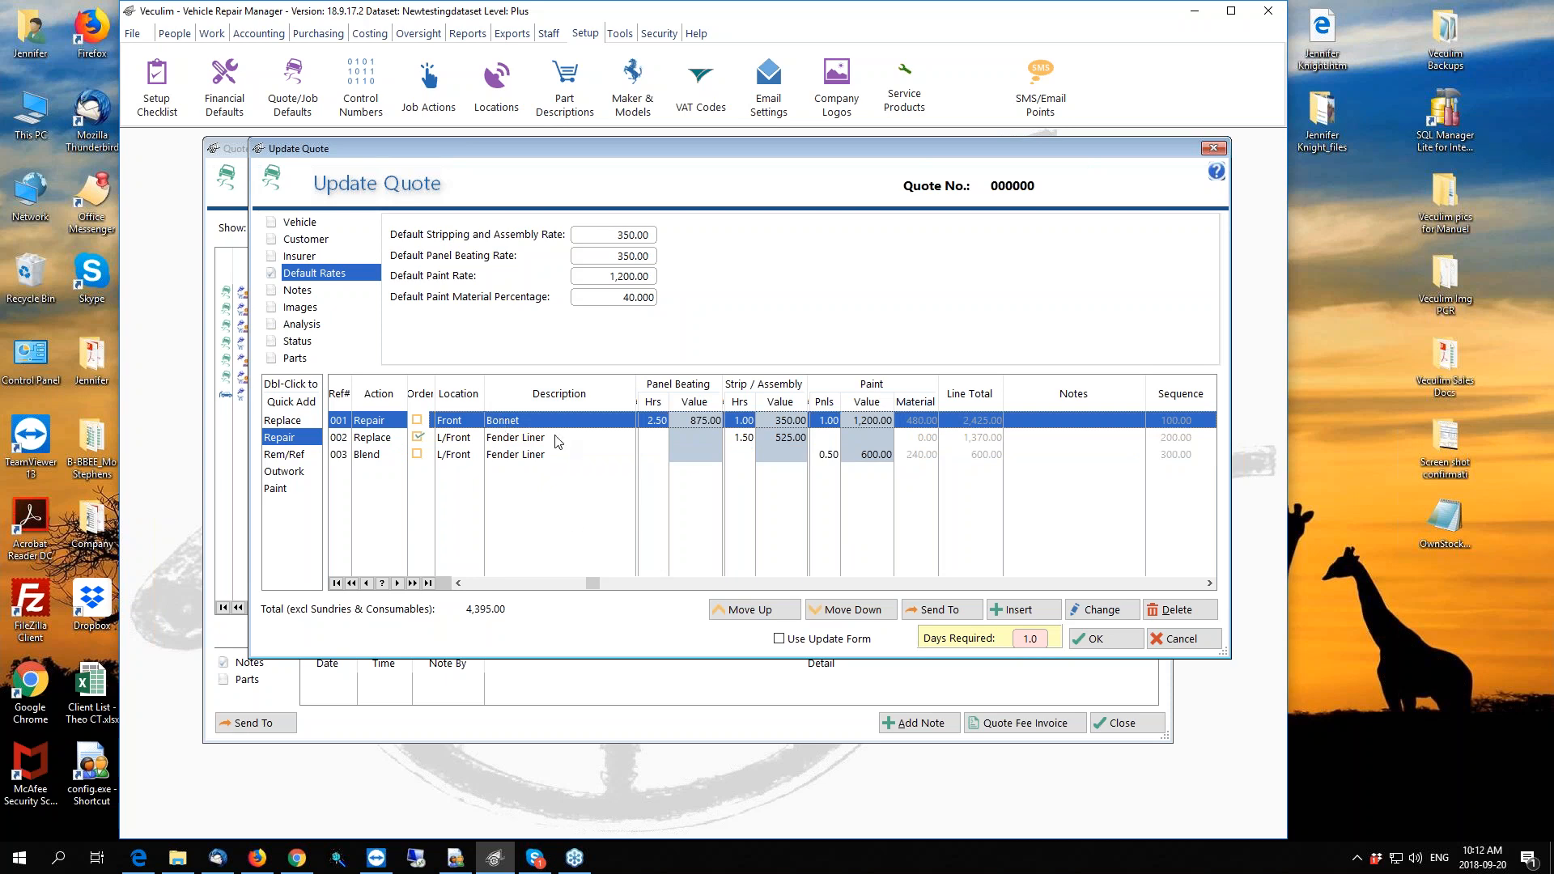
pyautogui.click(1102, 611)
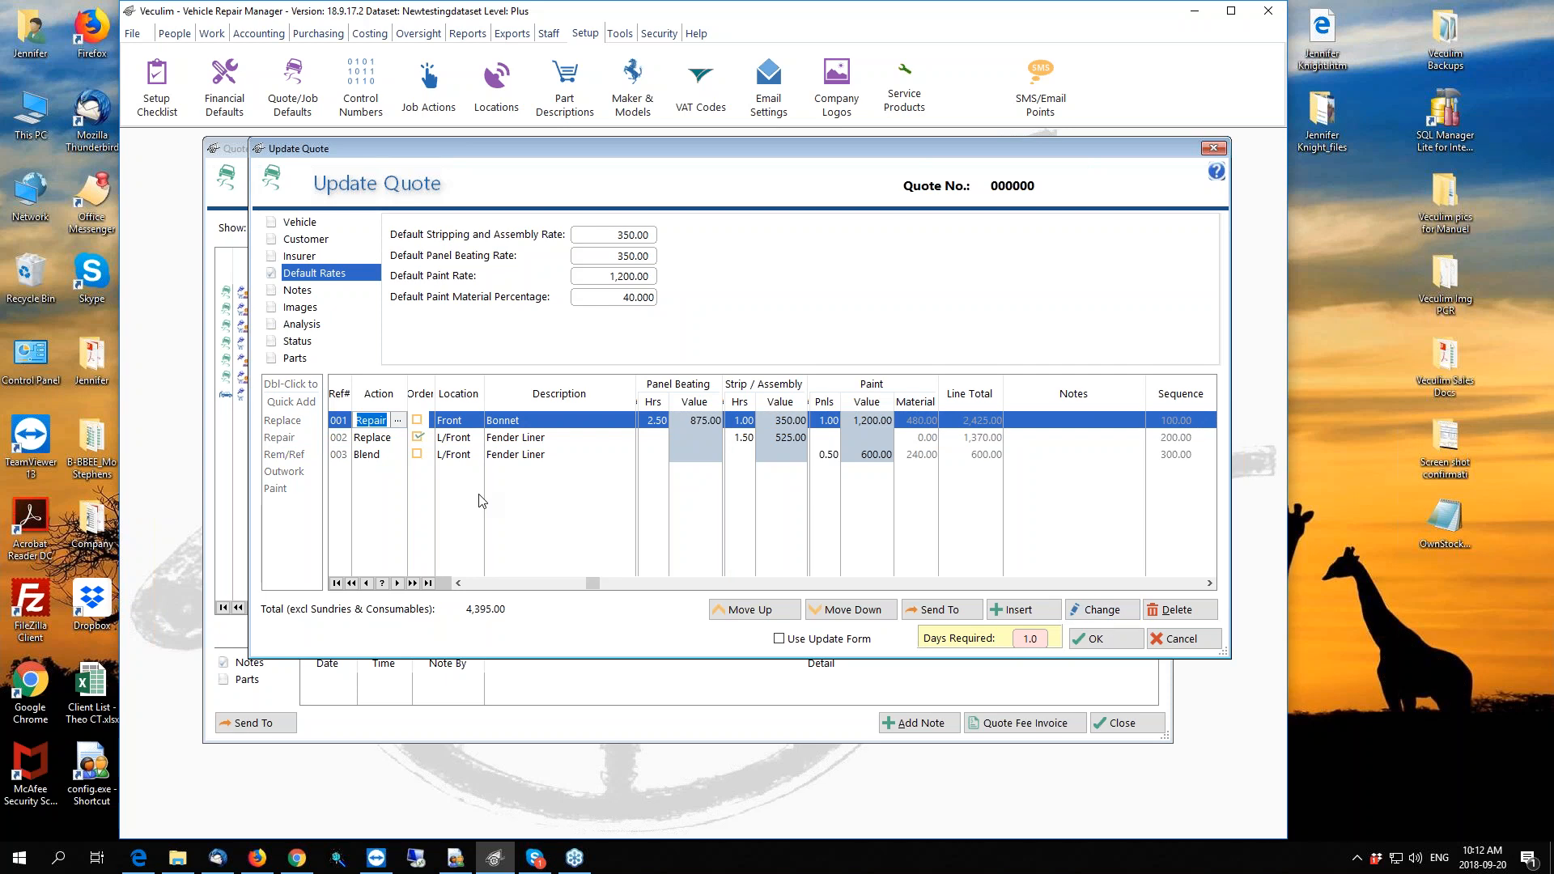
pyautogui.press('Tab')
pyautogui.press('Tab')
pyautogui.press('Tab')
pyautogui.press('Tab')
pyautogui.press('Tab')
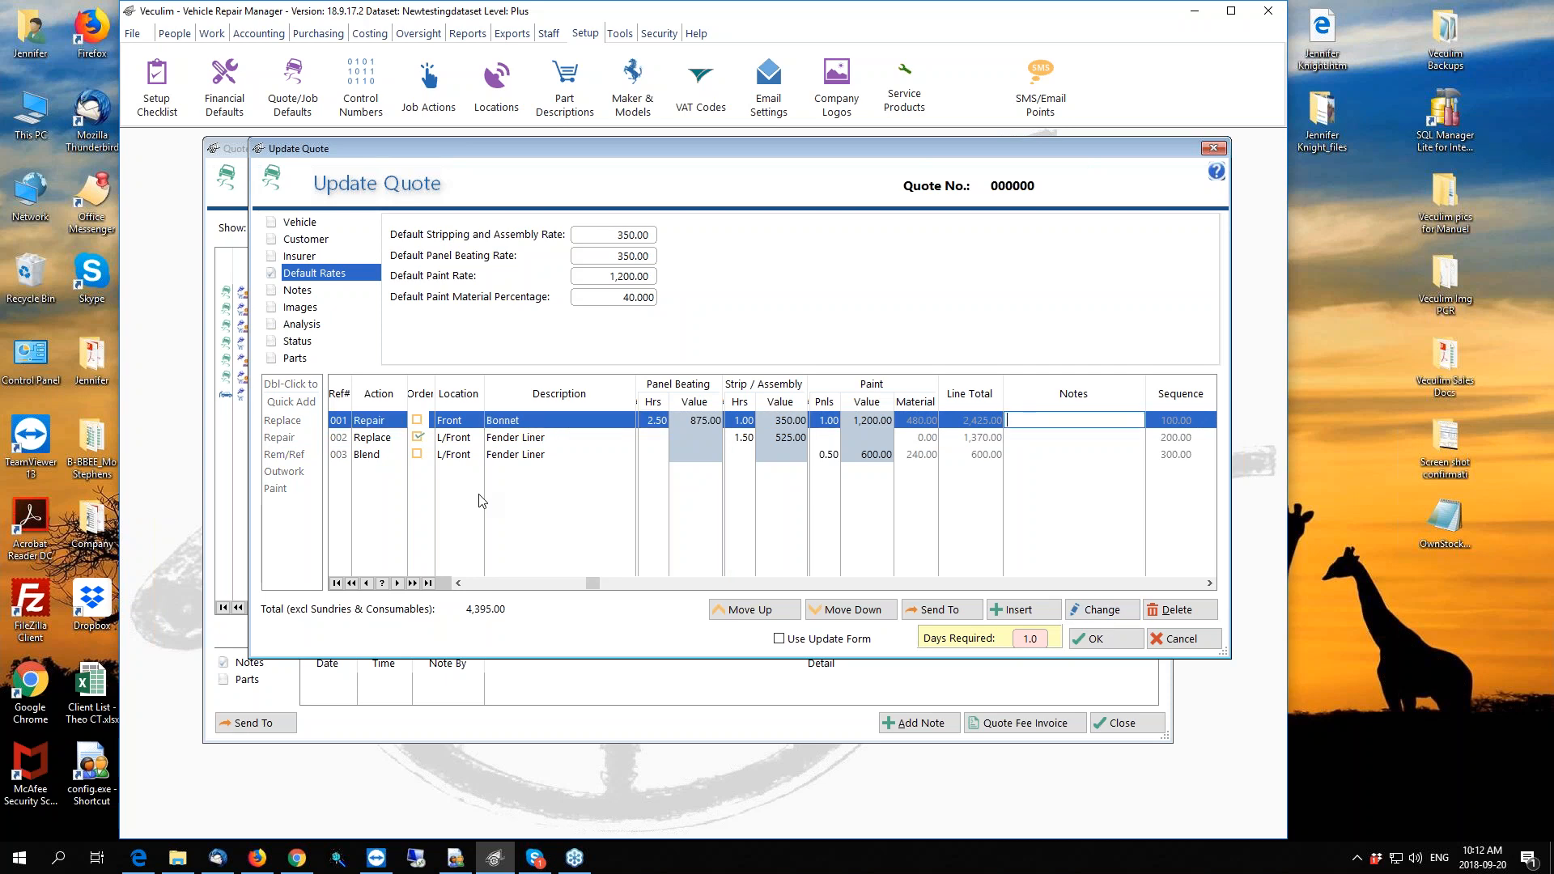
pyautogui.press('Tab')
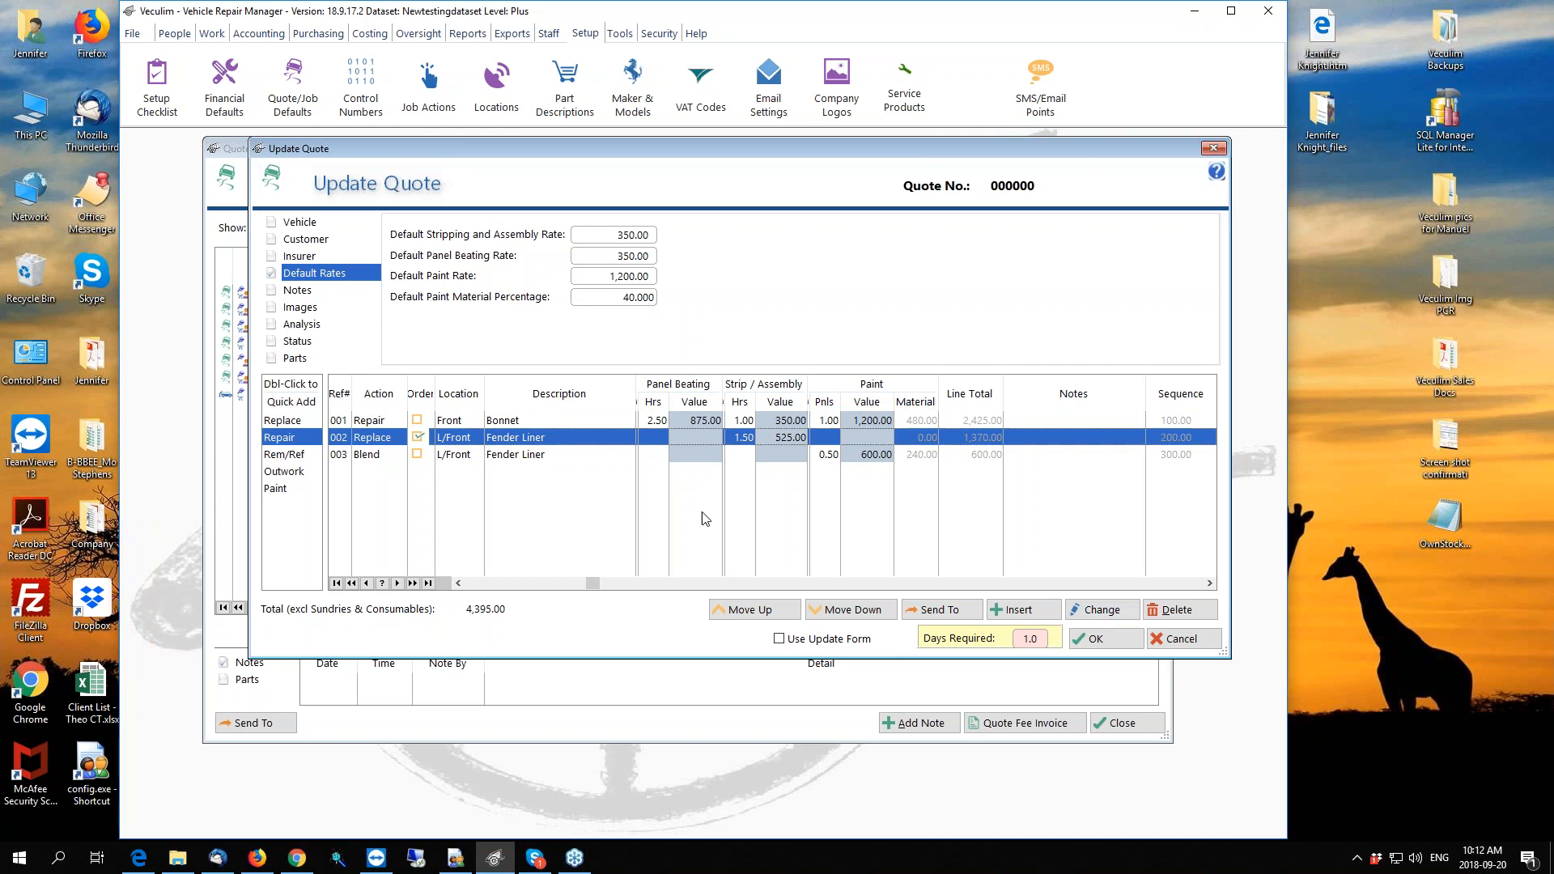
pyautogui.click(1338, 528)
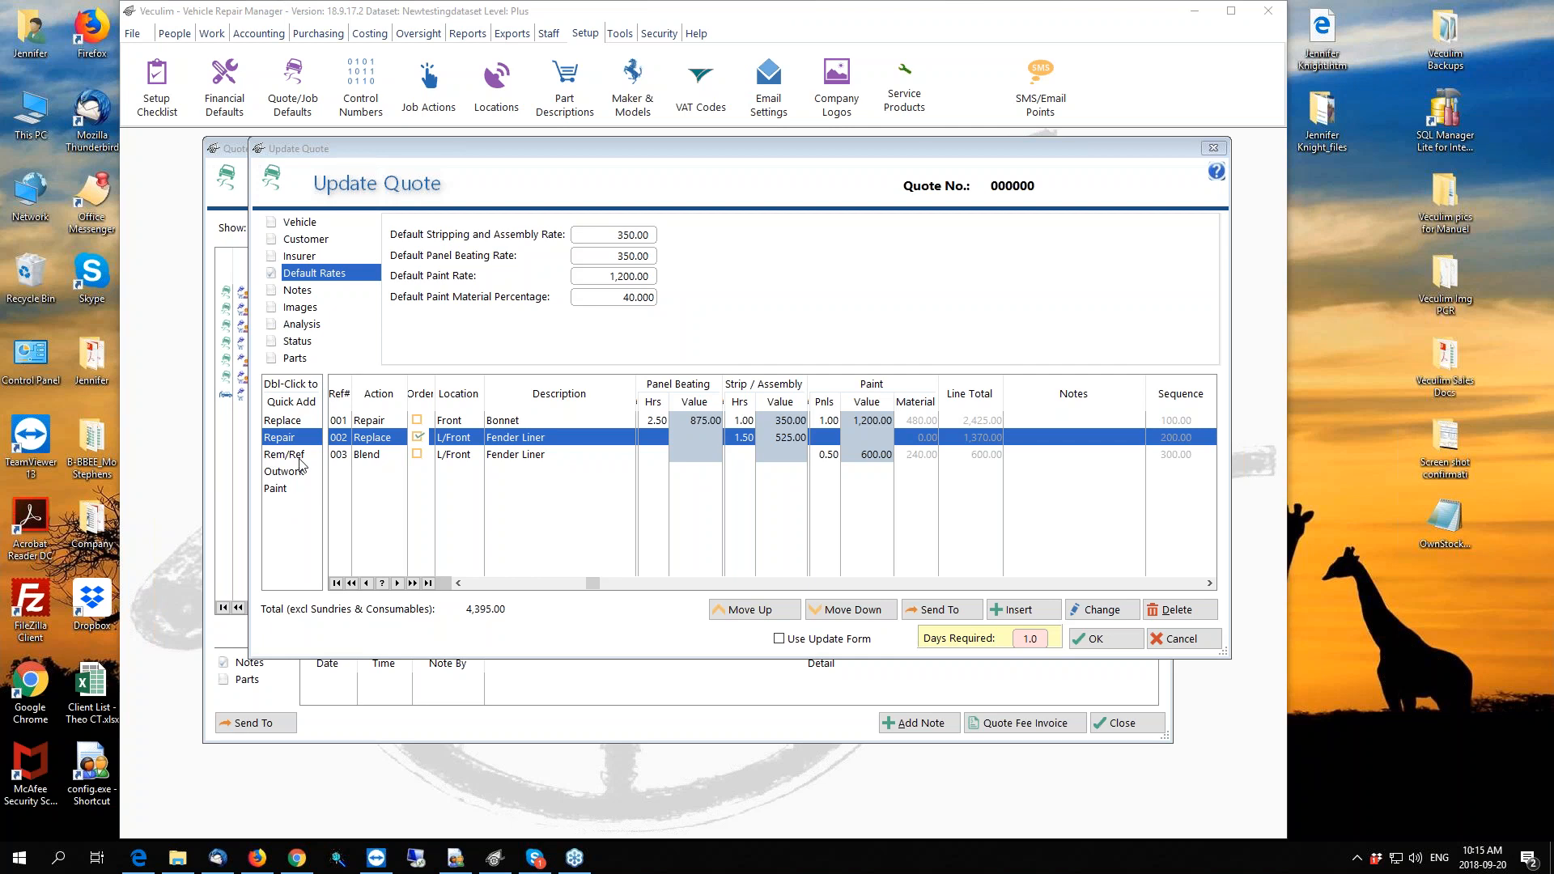
# Insert line 004 below the Blend line and choose Paint as its action
pyautogui.click(387, 455)
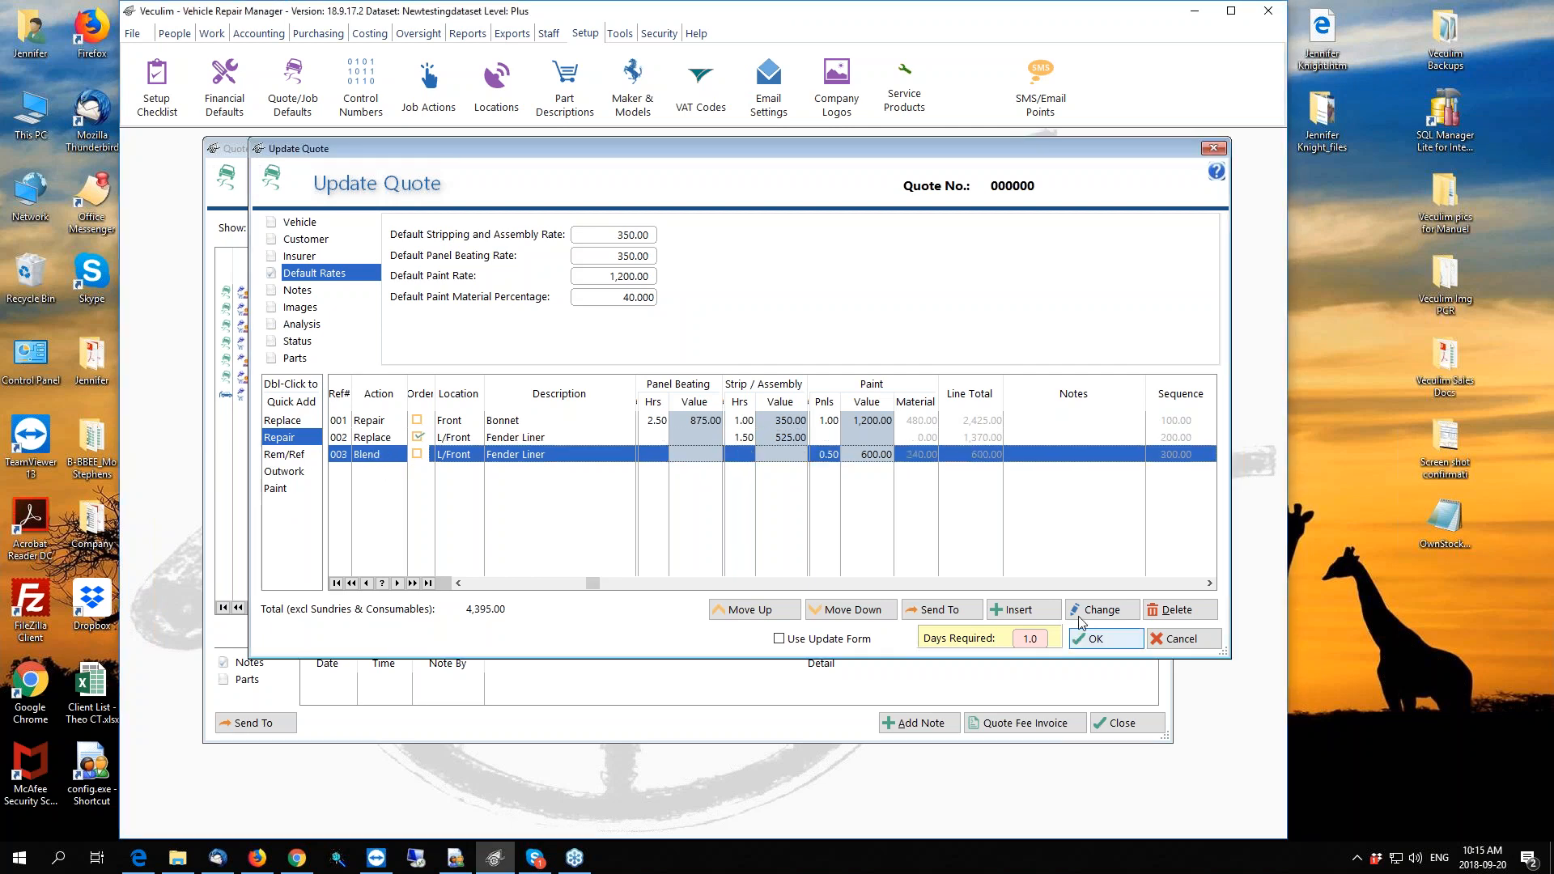
pyautogui.click(1018, 610)
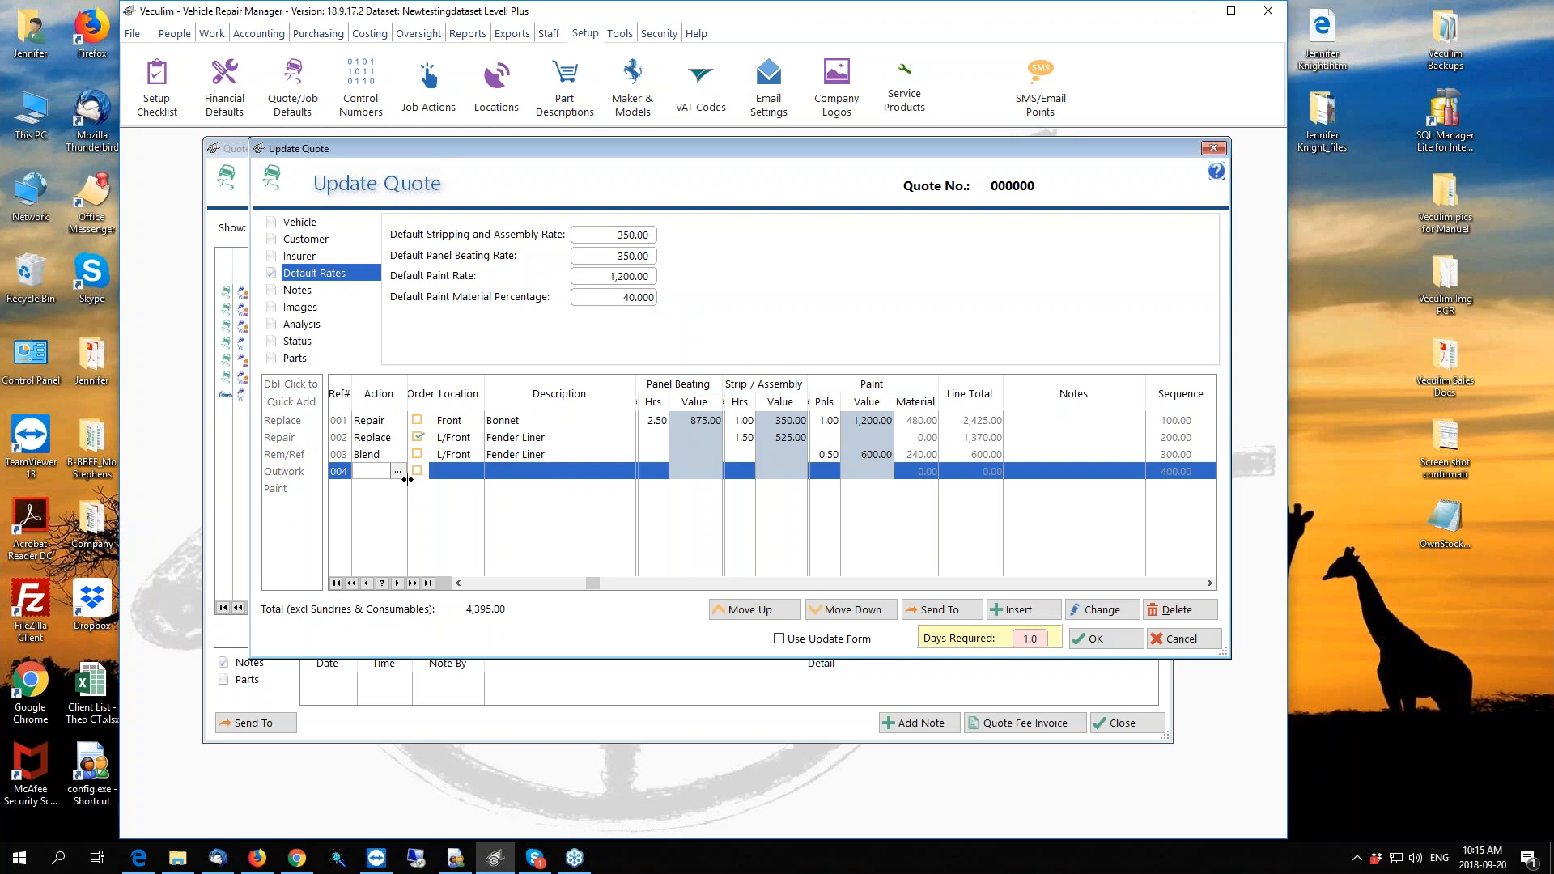
pyautogui.click(399, 474)
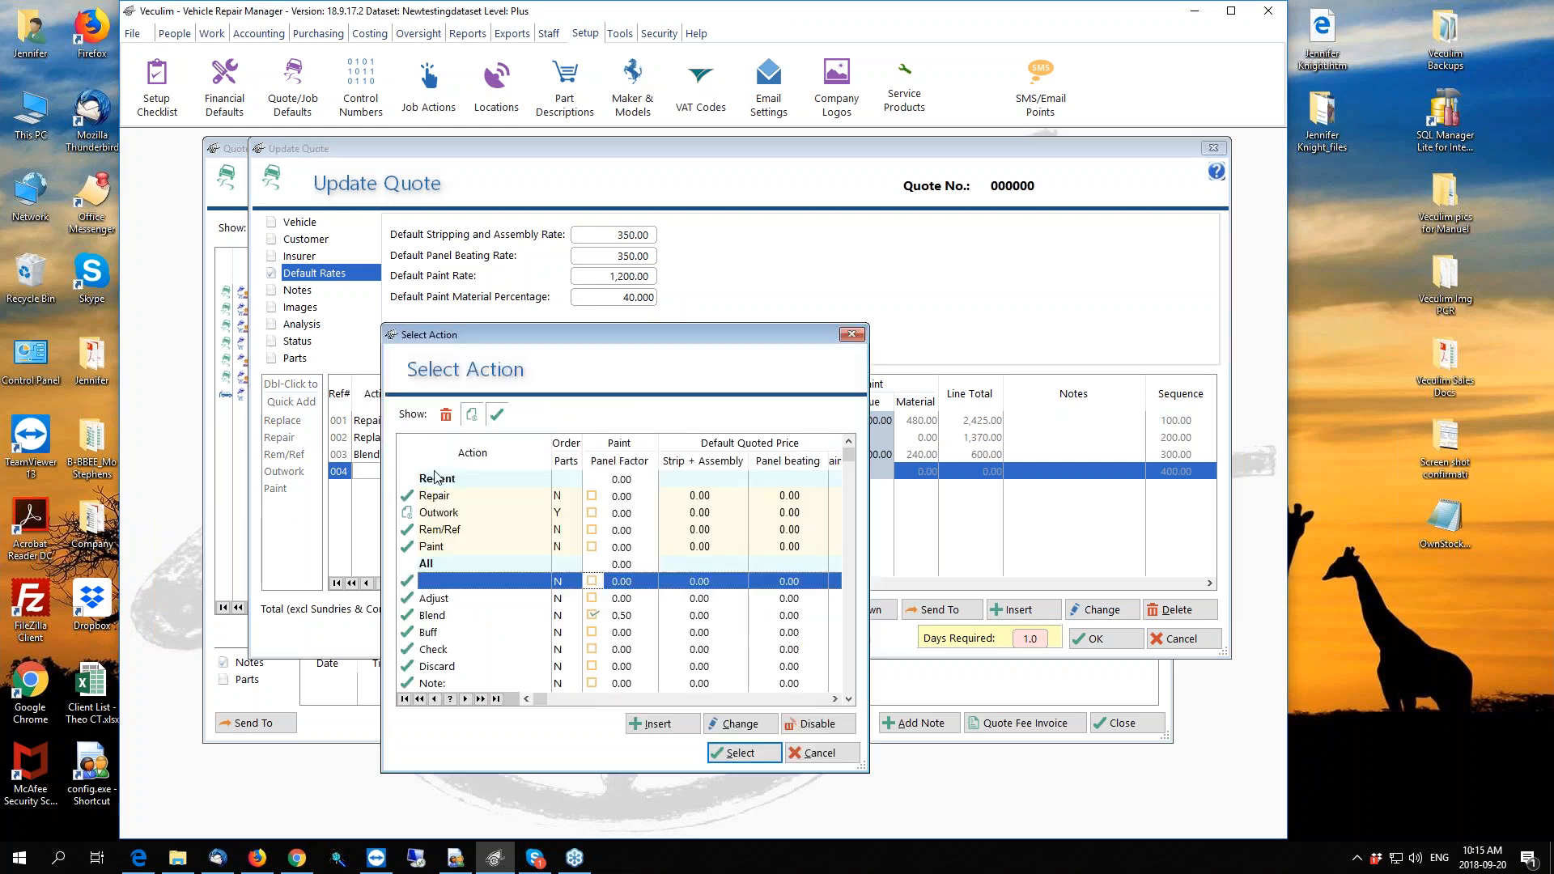
pyautogui.scroll(-5, 456, 594)
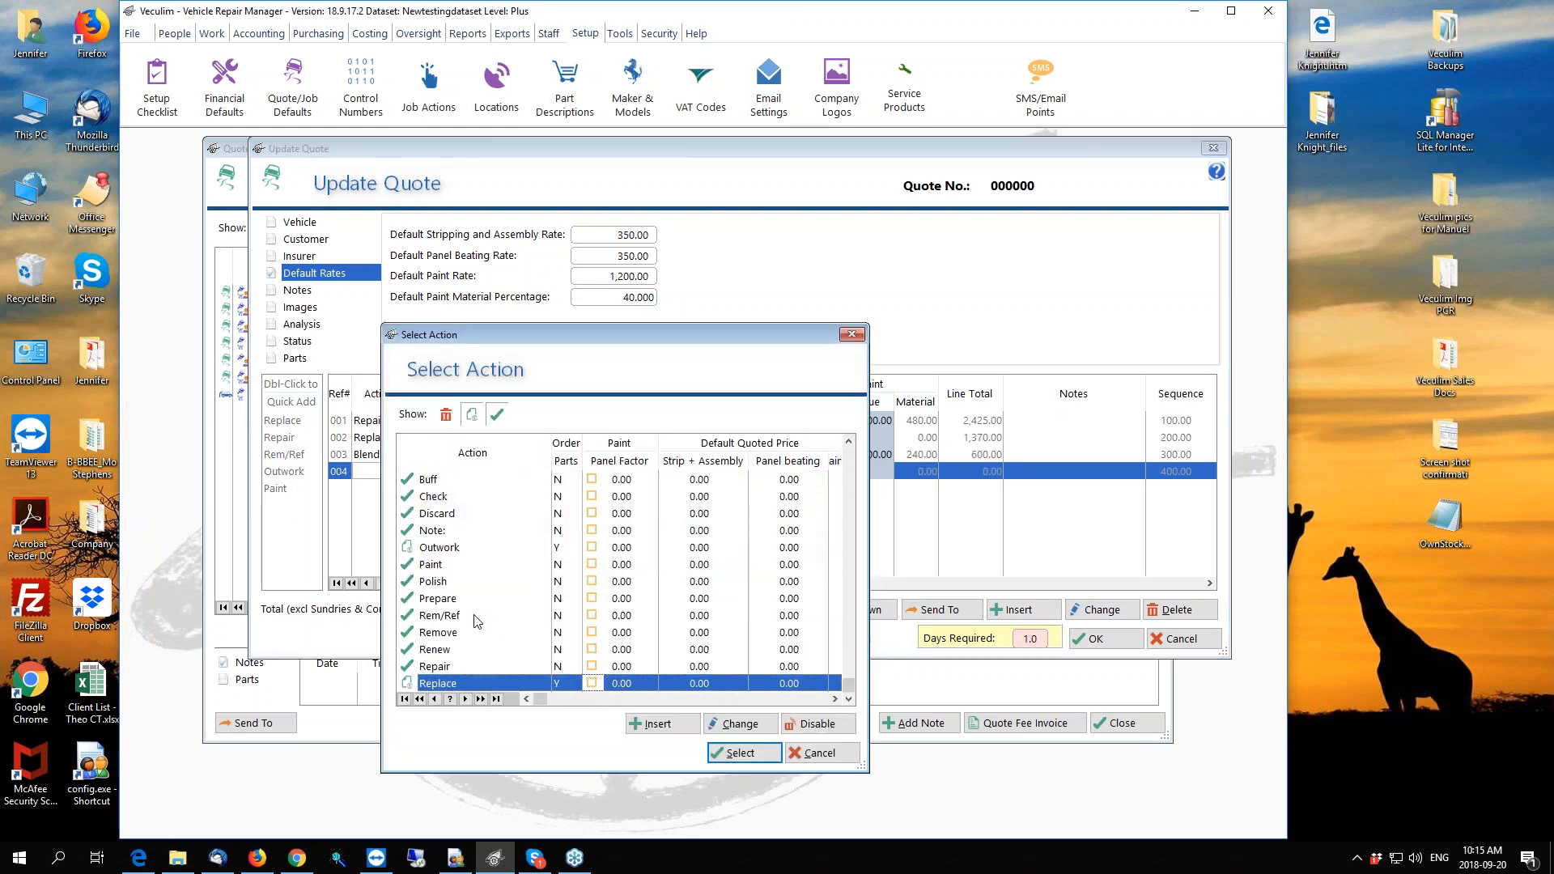
pyautogui.click(433, 566)
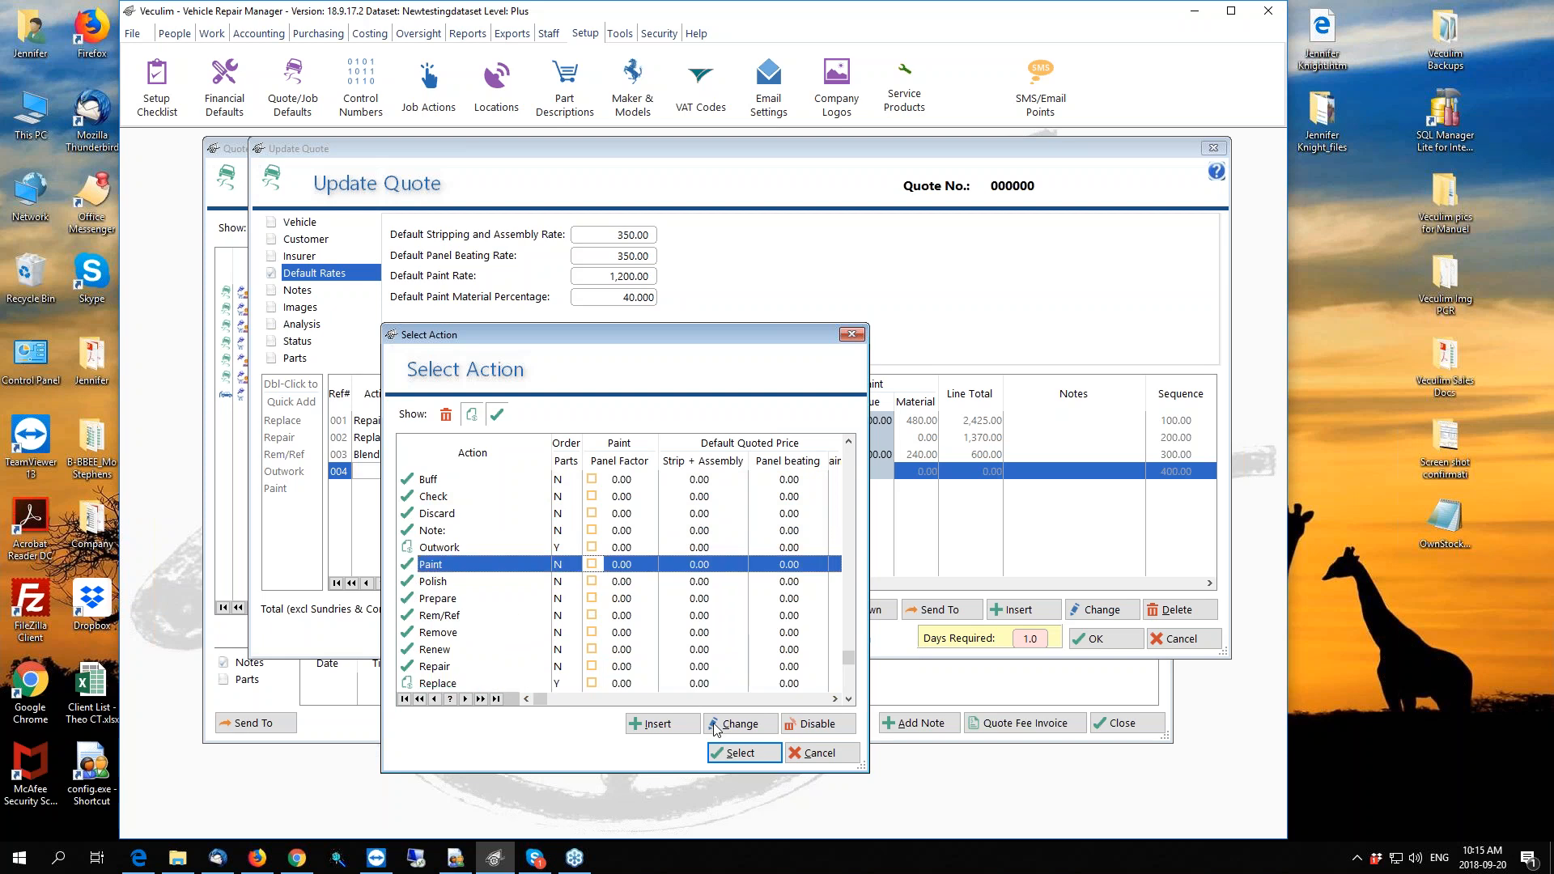
pyautogui.click(740, 753)
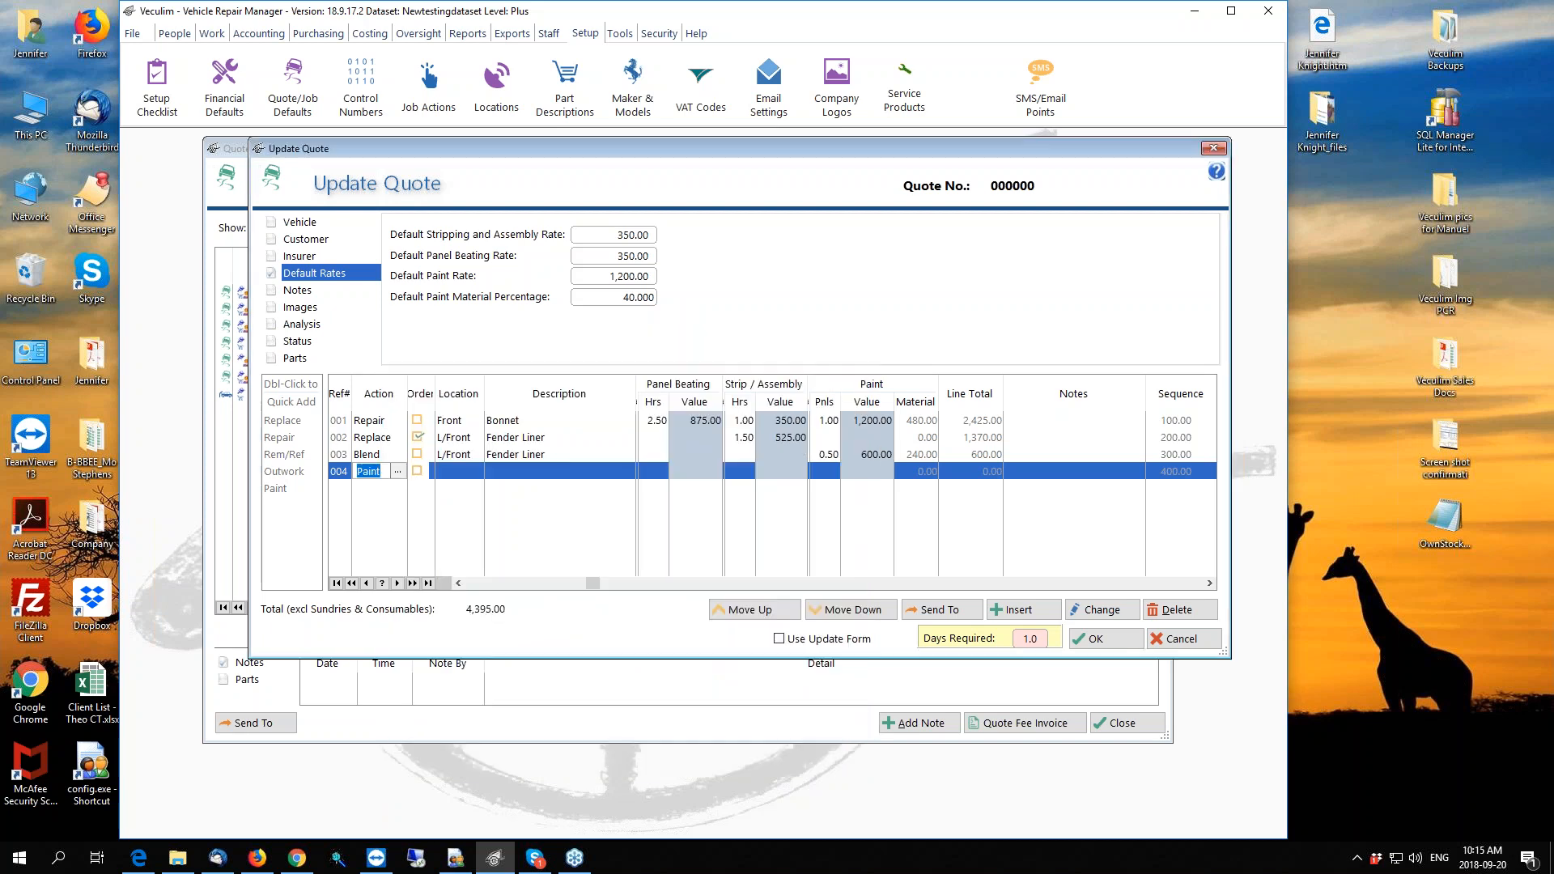
# Enter location 'front' and description 'Bumper (Labour)' on line 004
pyautogui.click(447, 471)
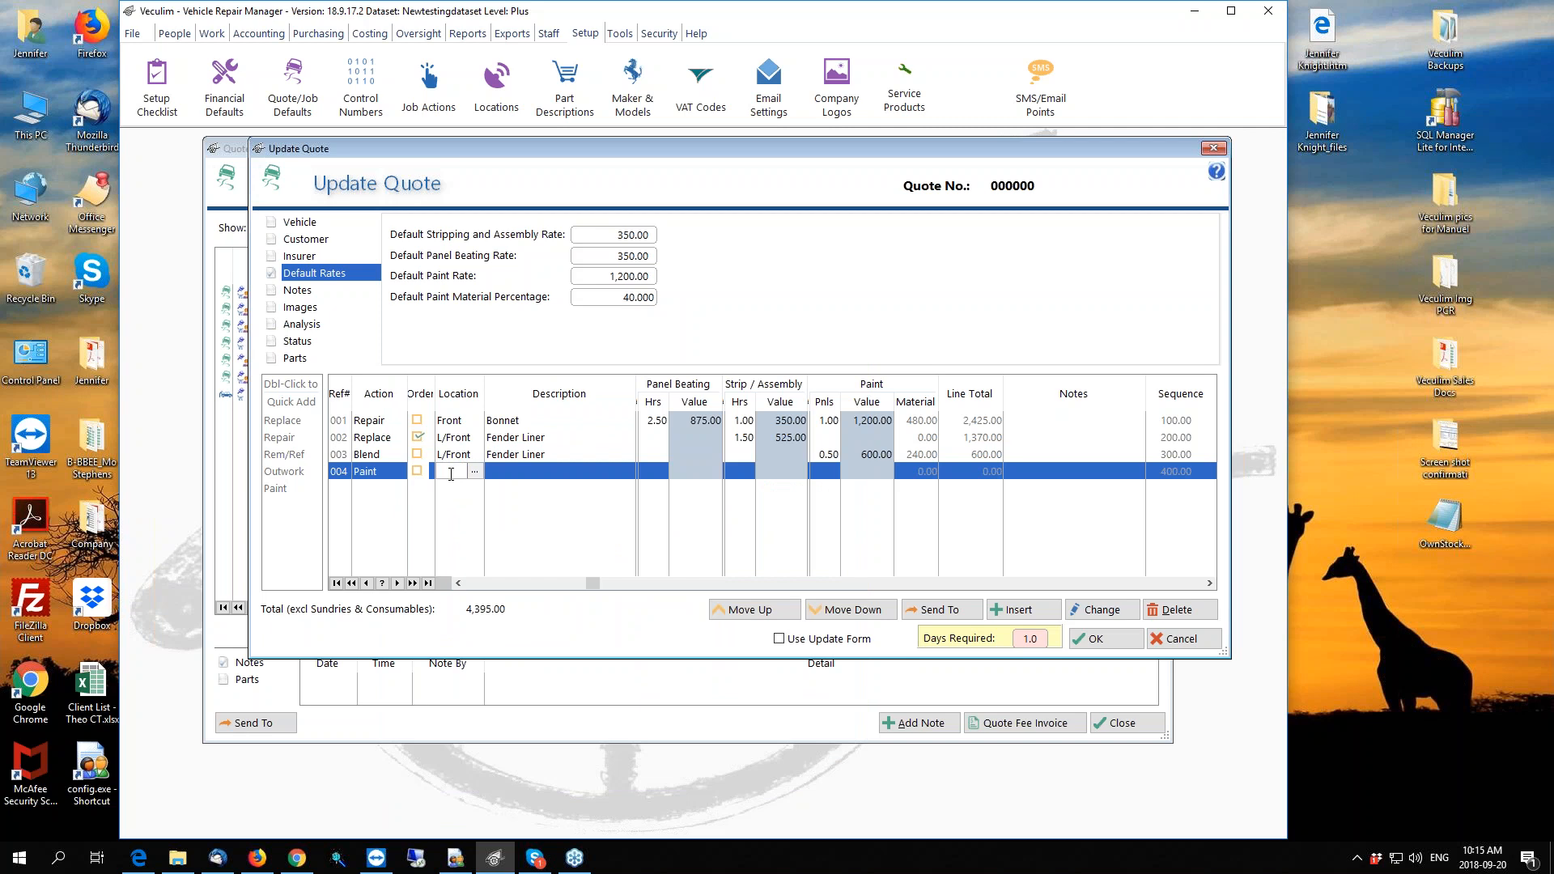
pyautogui.write('front')
pyautogui.press('Tab')
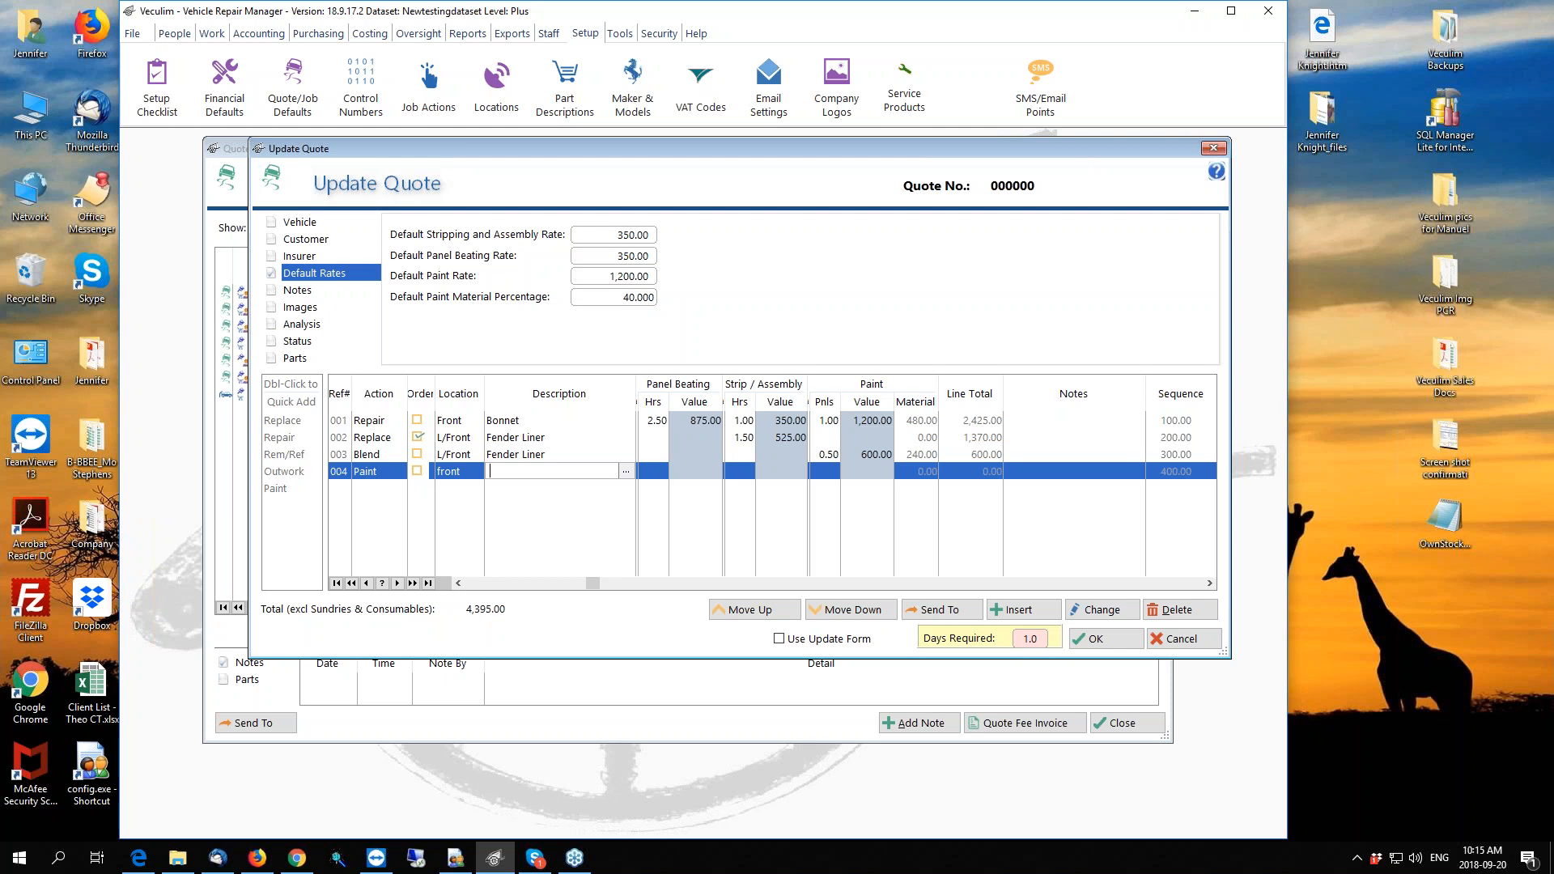
pyautogui.write('Bumper (Labour')
# Complete line 004 as a front Paint job, Bumper (Labour), and answer the Part Not Found prompt
pyautogui.click(1378, 487)
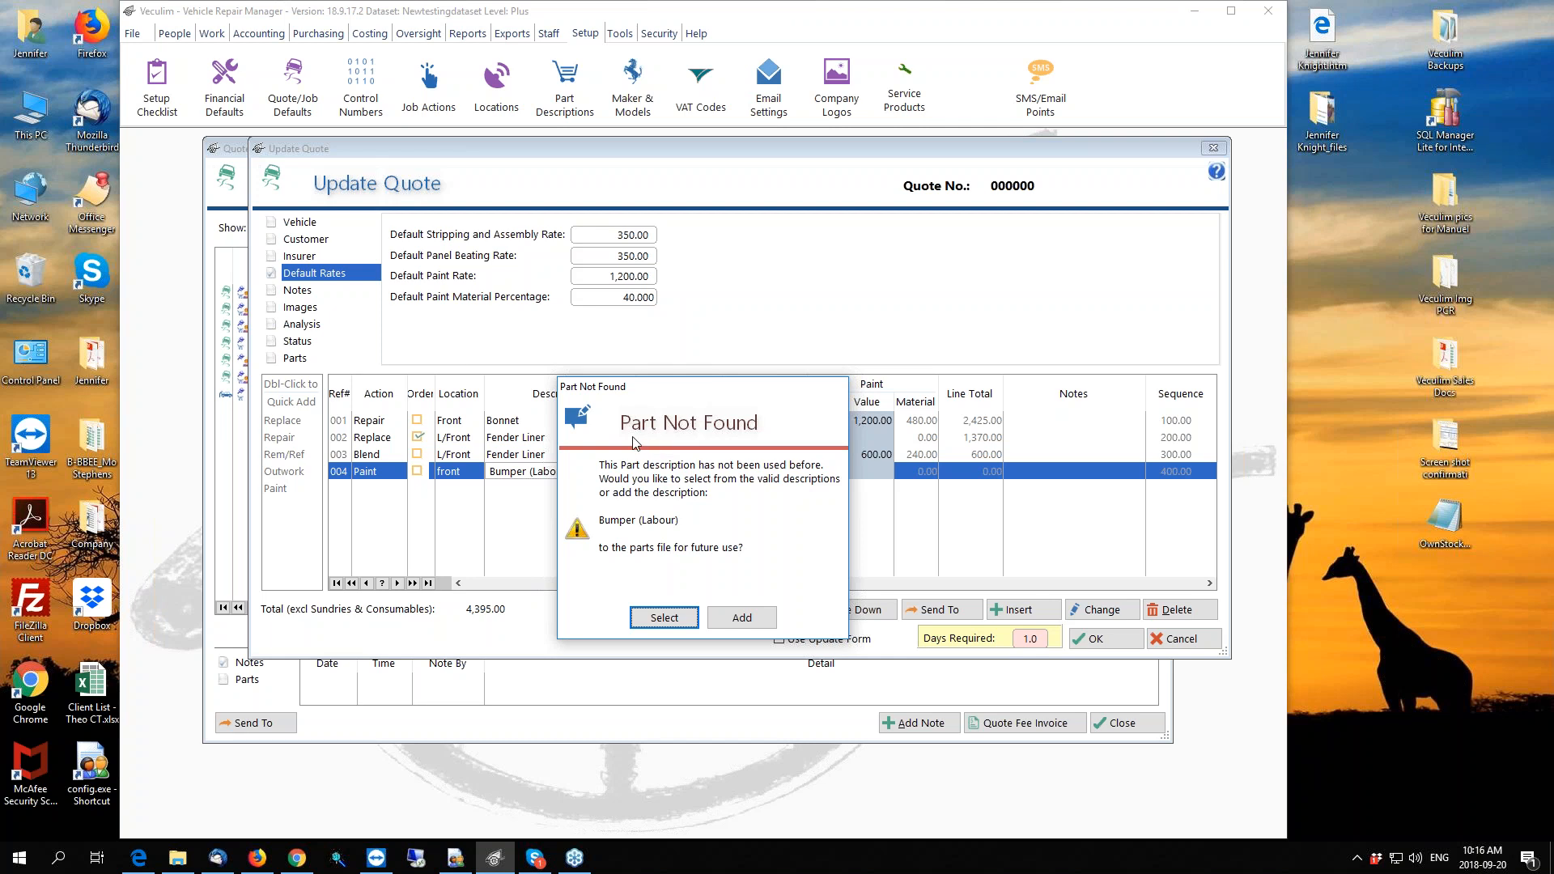
pyautogui.click(1057, 470)
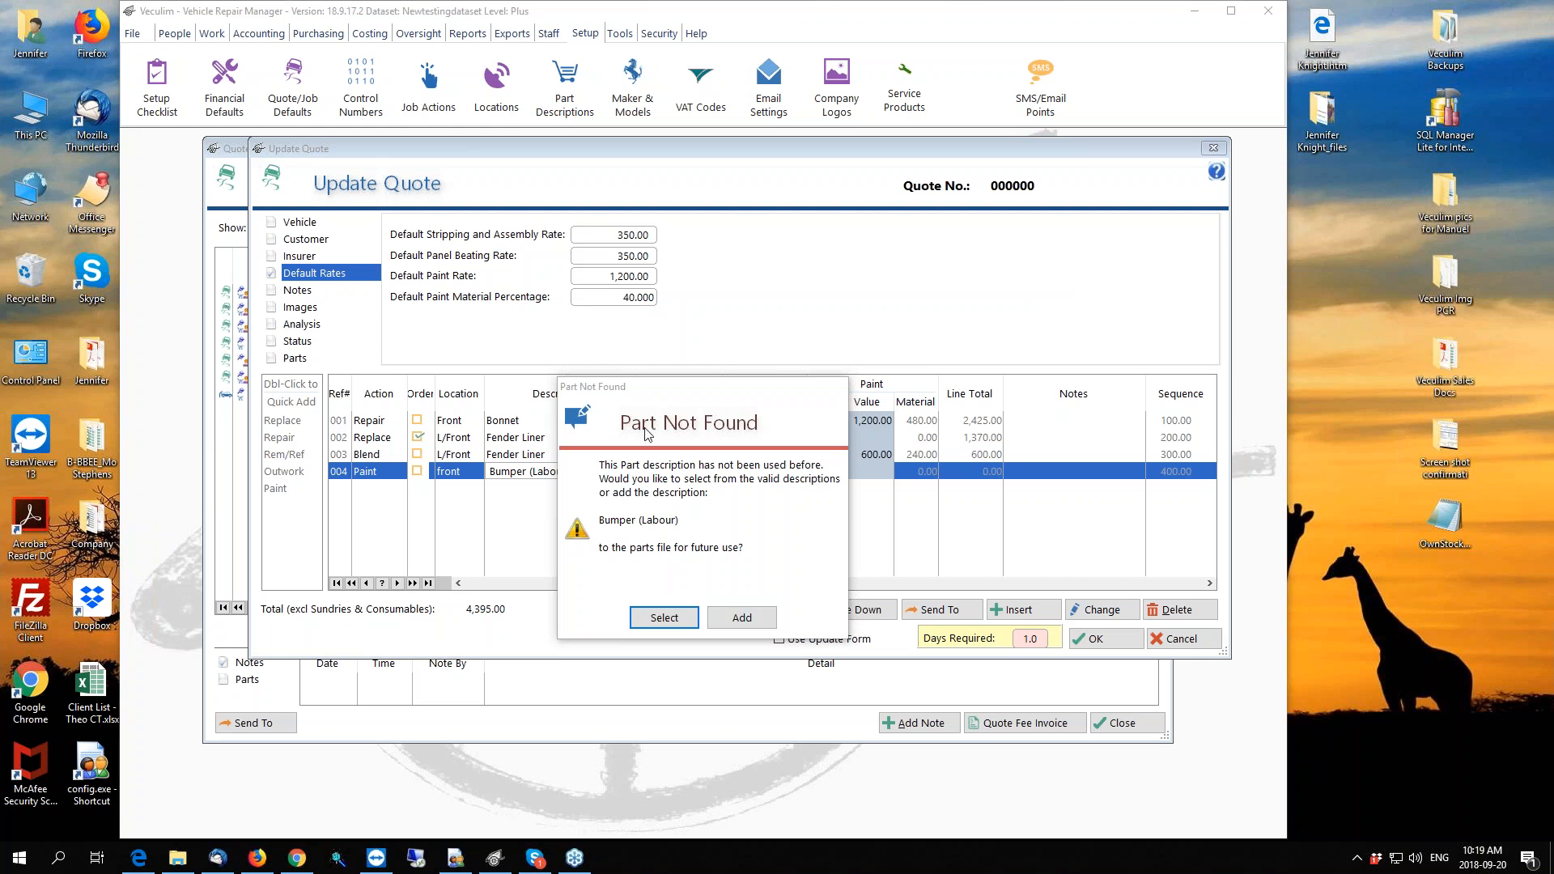
pyautogui.click(742, 619)
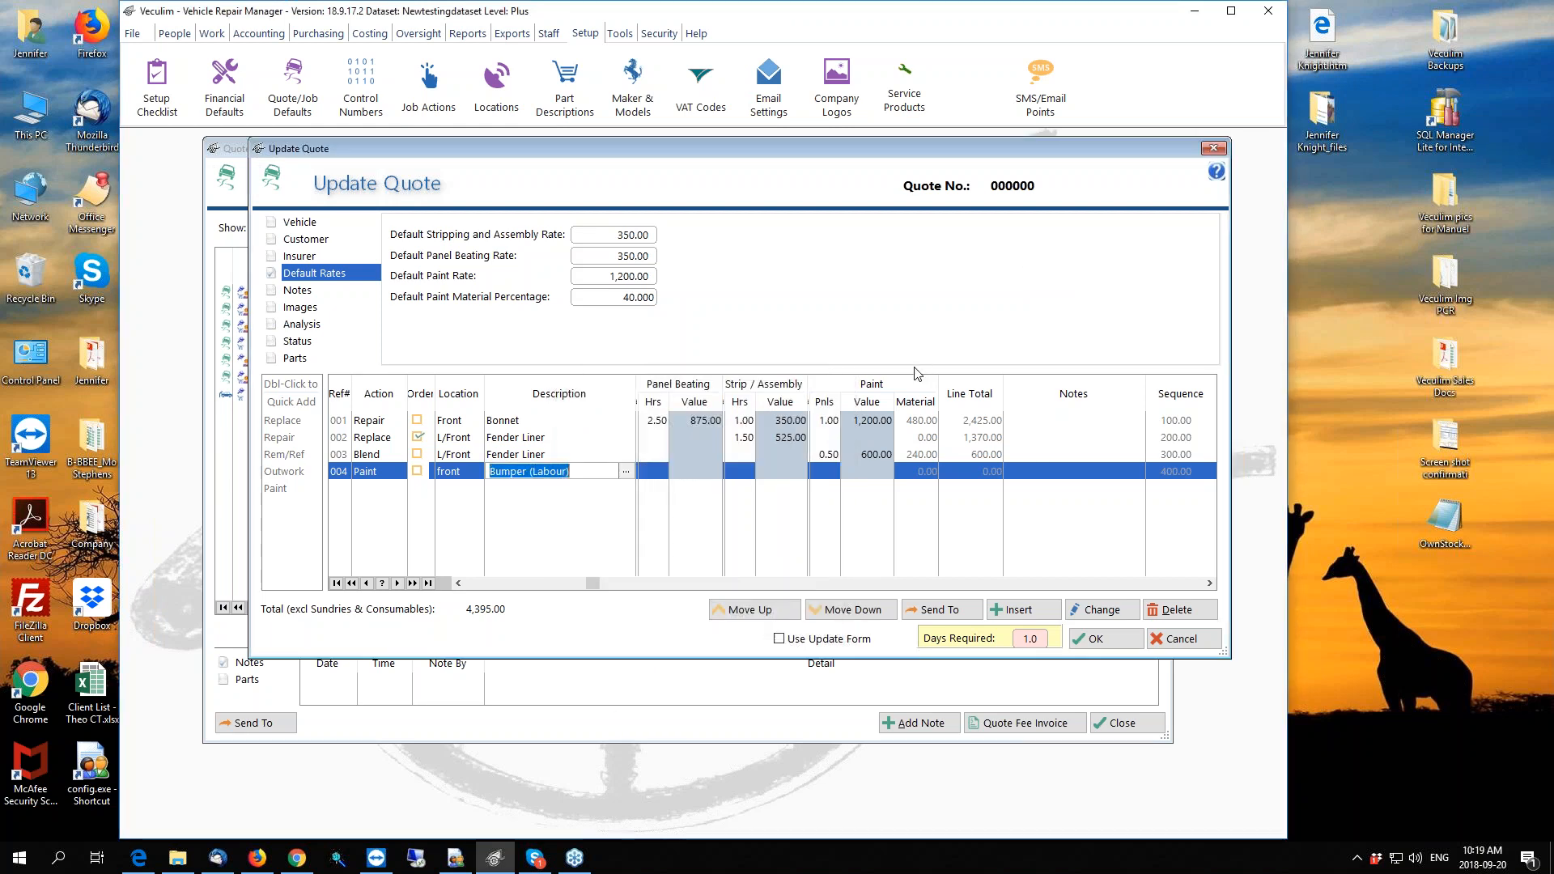
pyautogui.click(1072, 476)
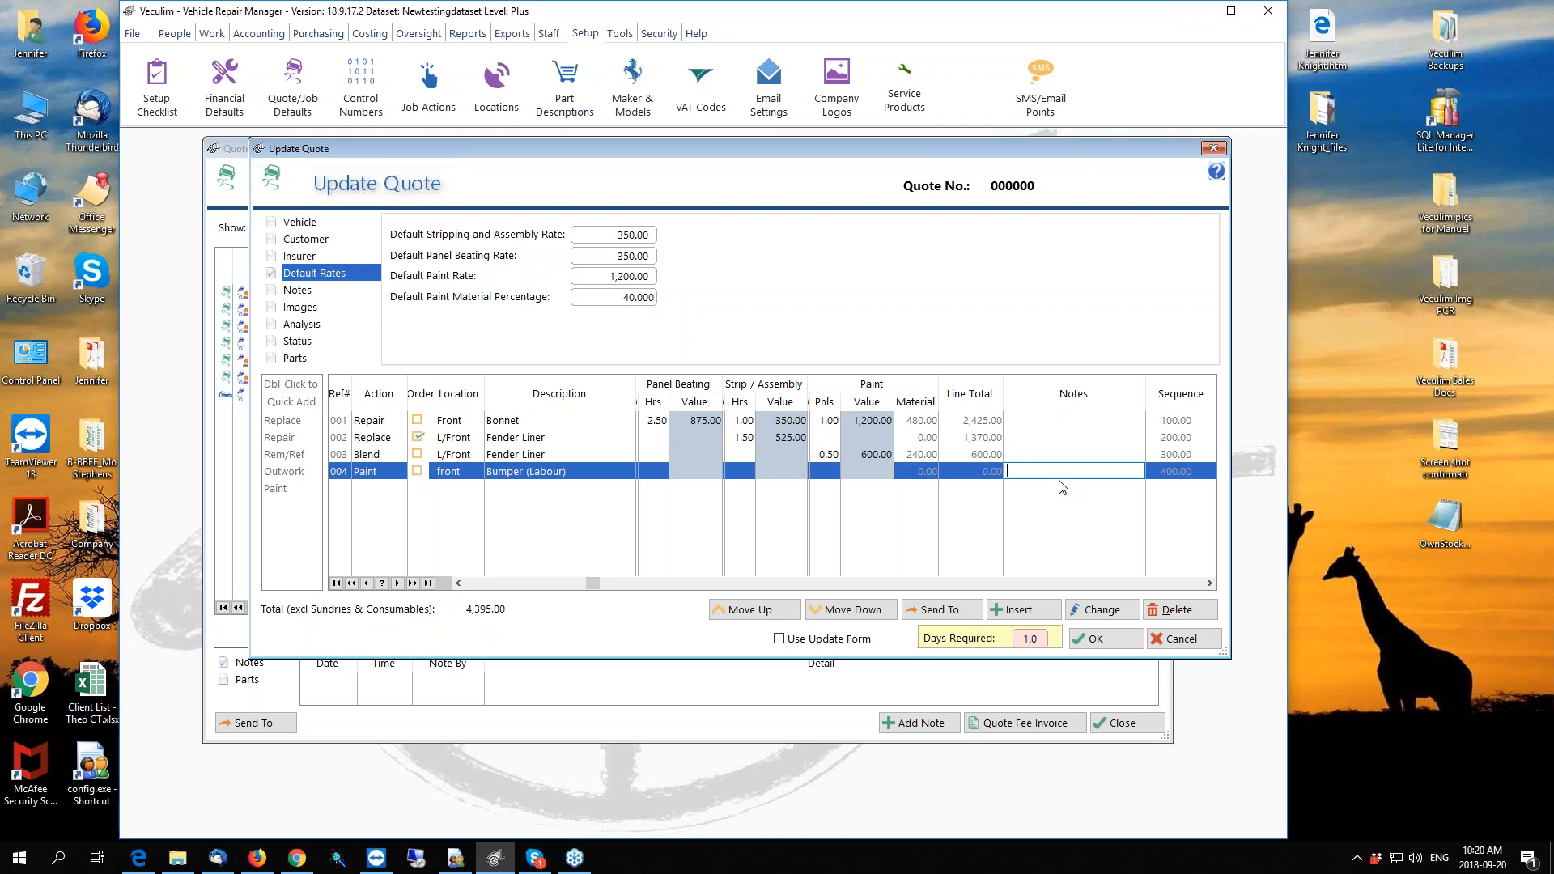
pyautogui.click(1375, 499)
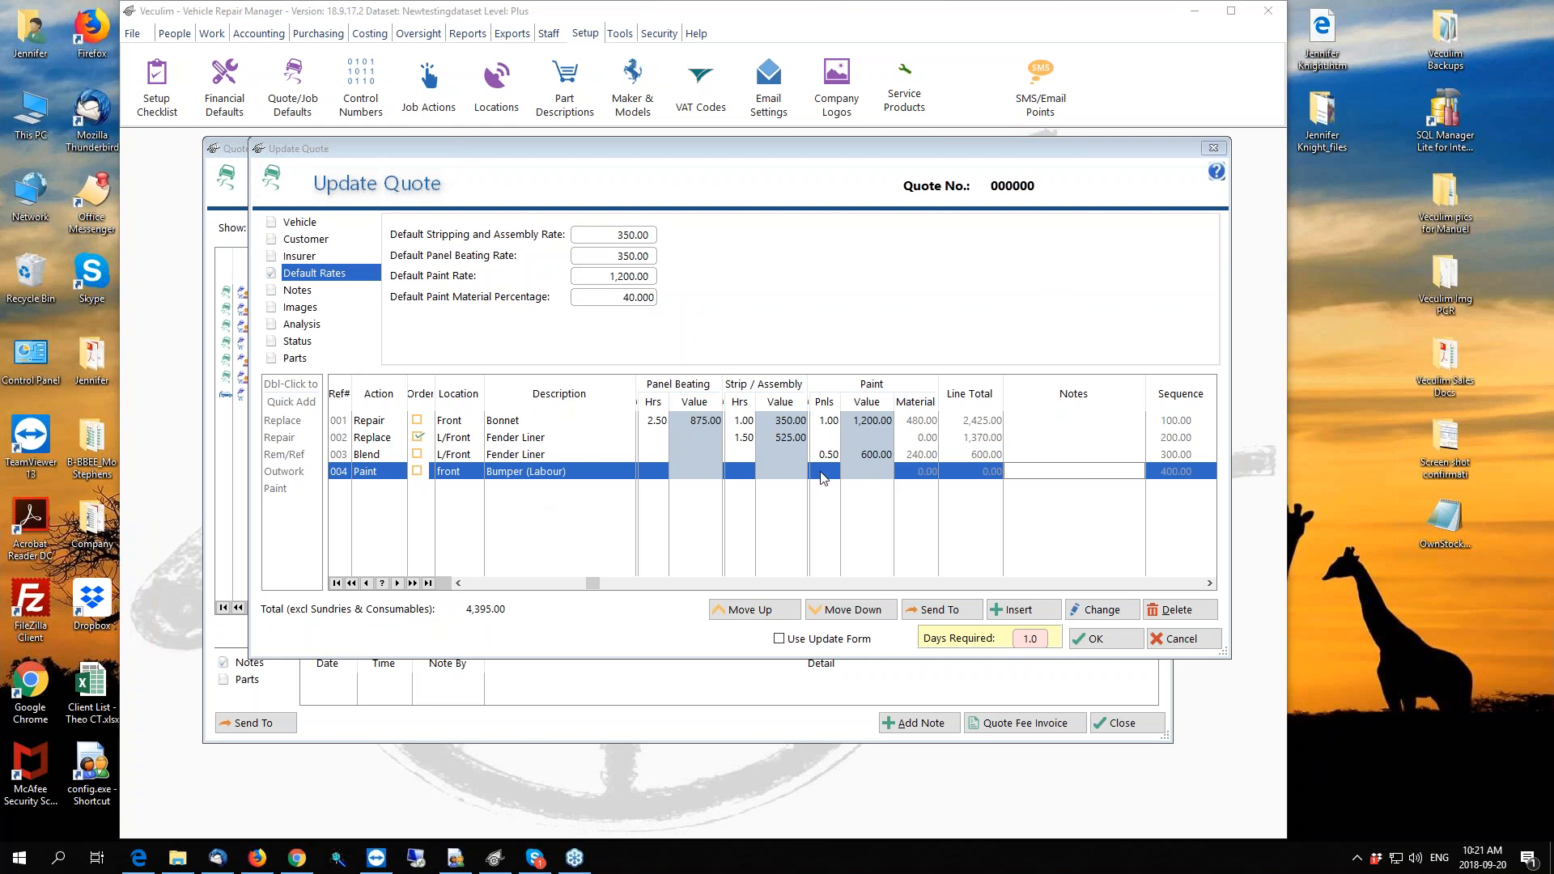
# Give line 004 one paint panel worth 1,200.00 and the note 'Paint note testing'
pyautogui.click(605, 471)
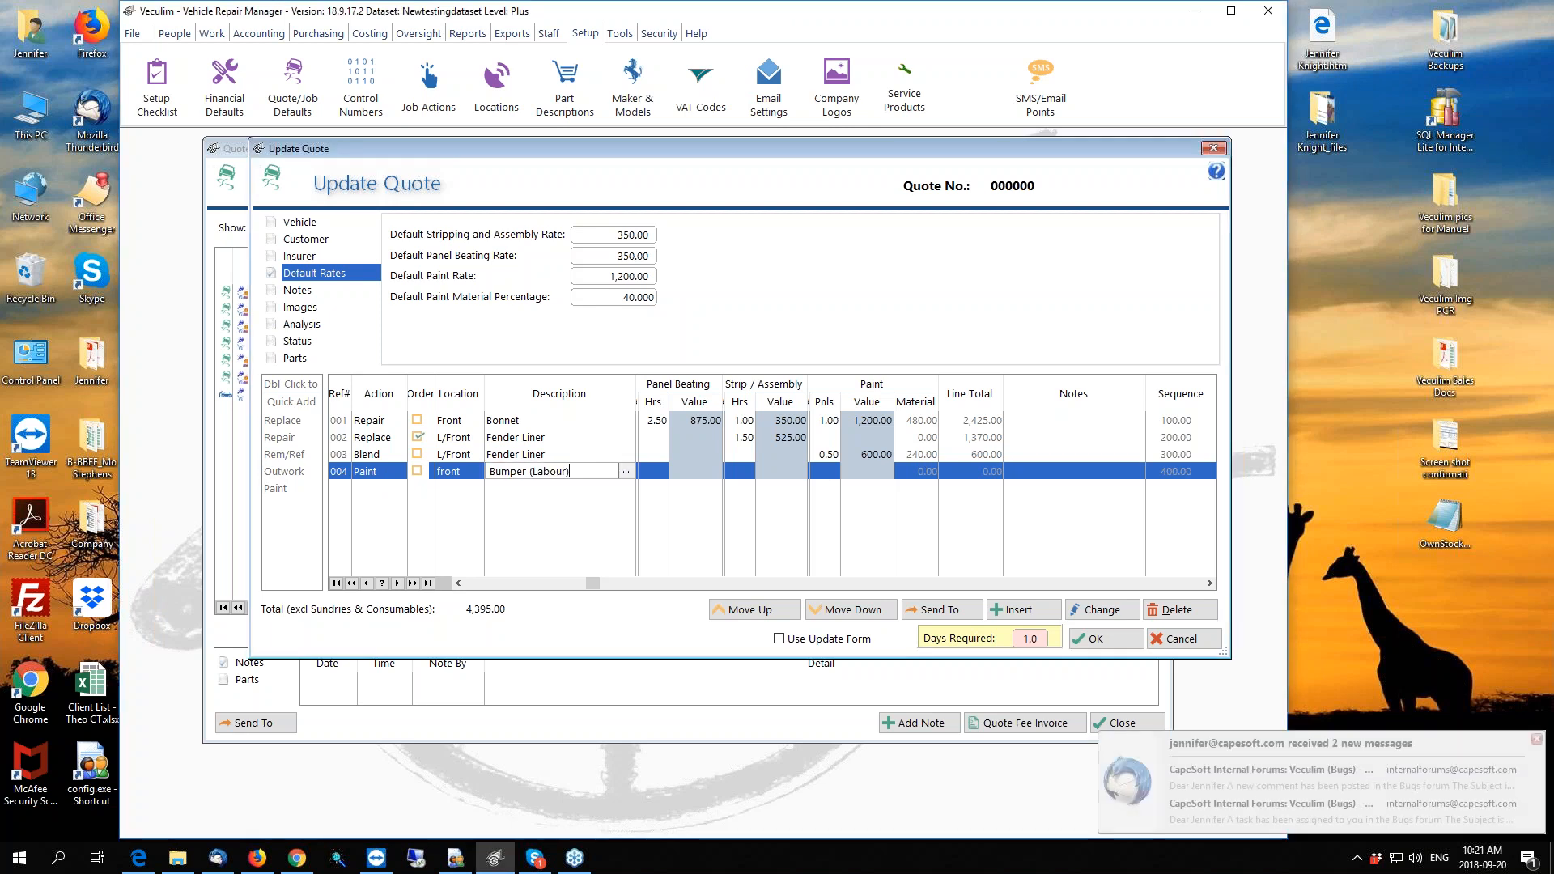
pyautogui.press('Tab')
pyautogui.press('Tab')
pyautogui.press('Tab')
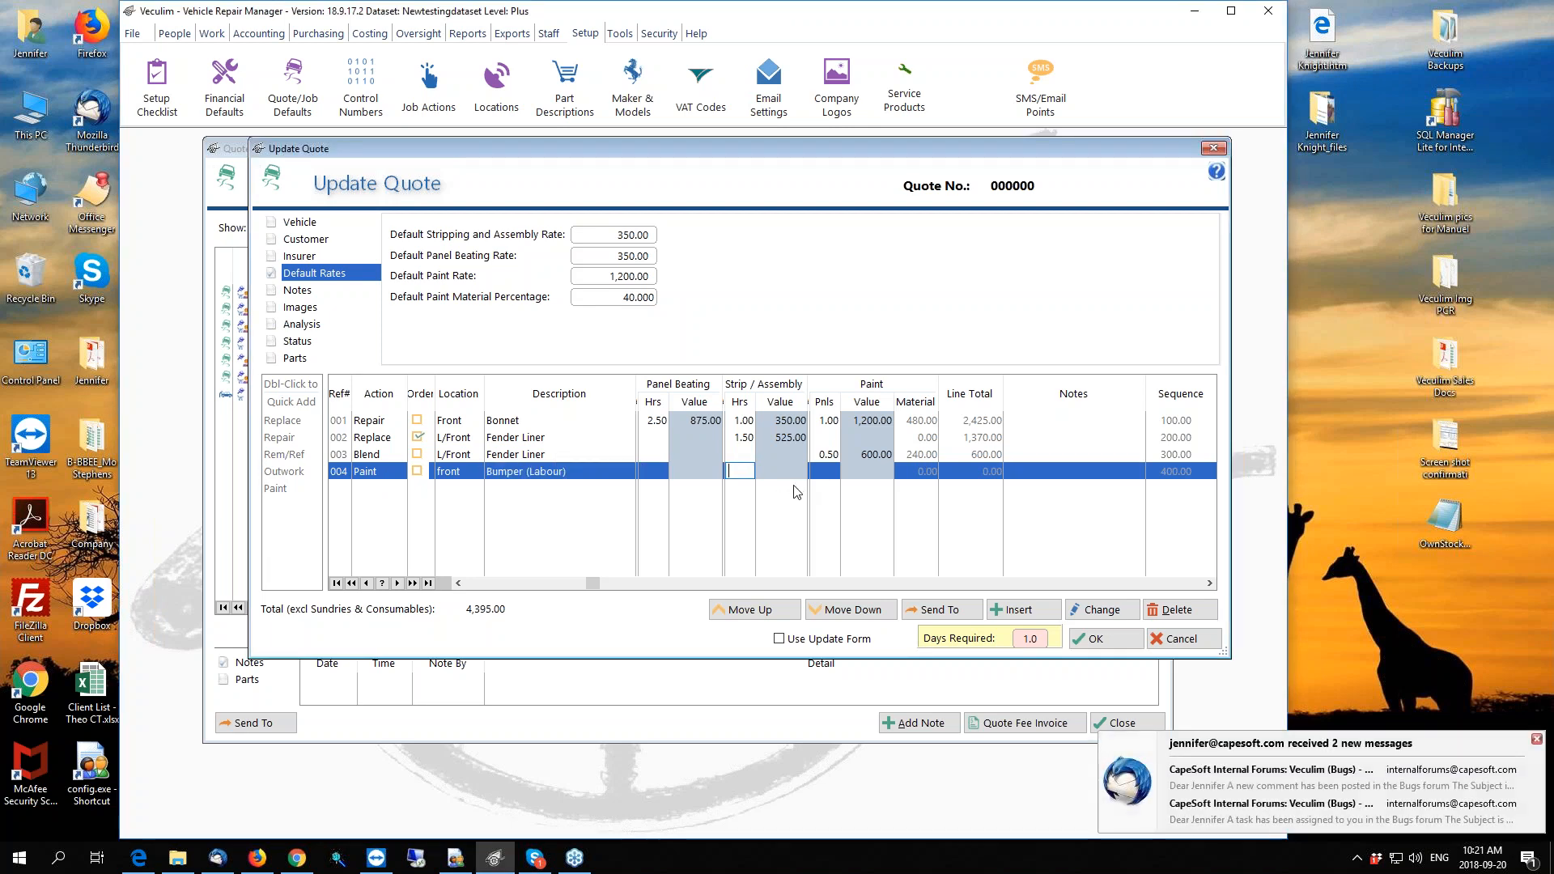
pyautogui.write('1')
pyautogui.press('Tab')
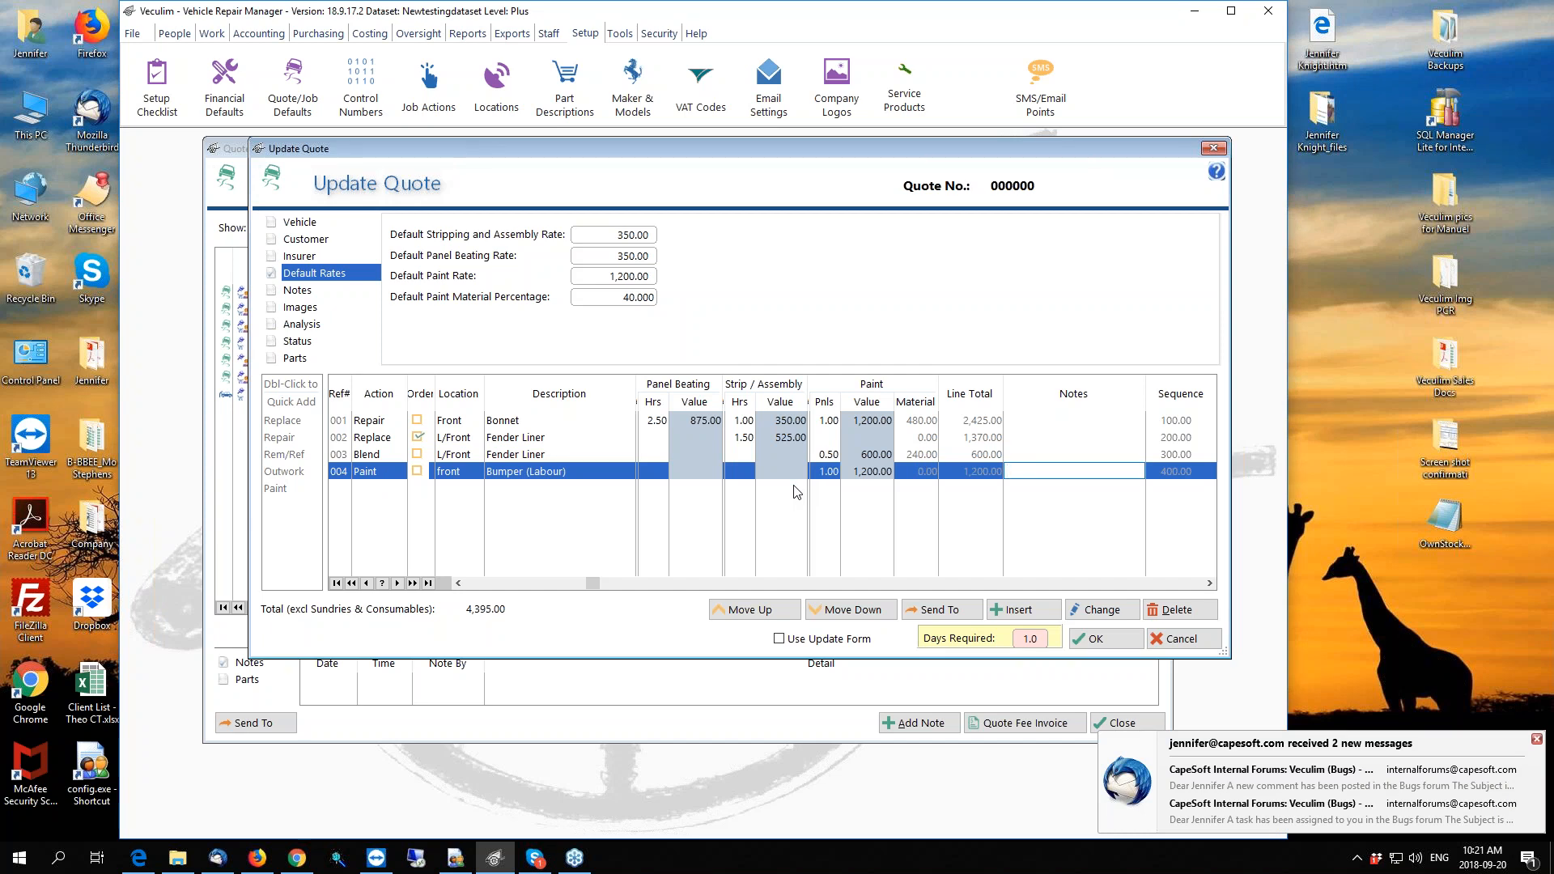
pyautogui.write('Paint')
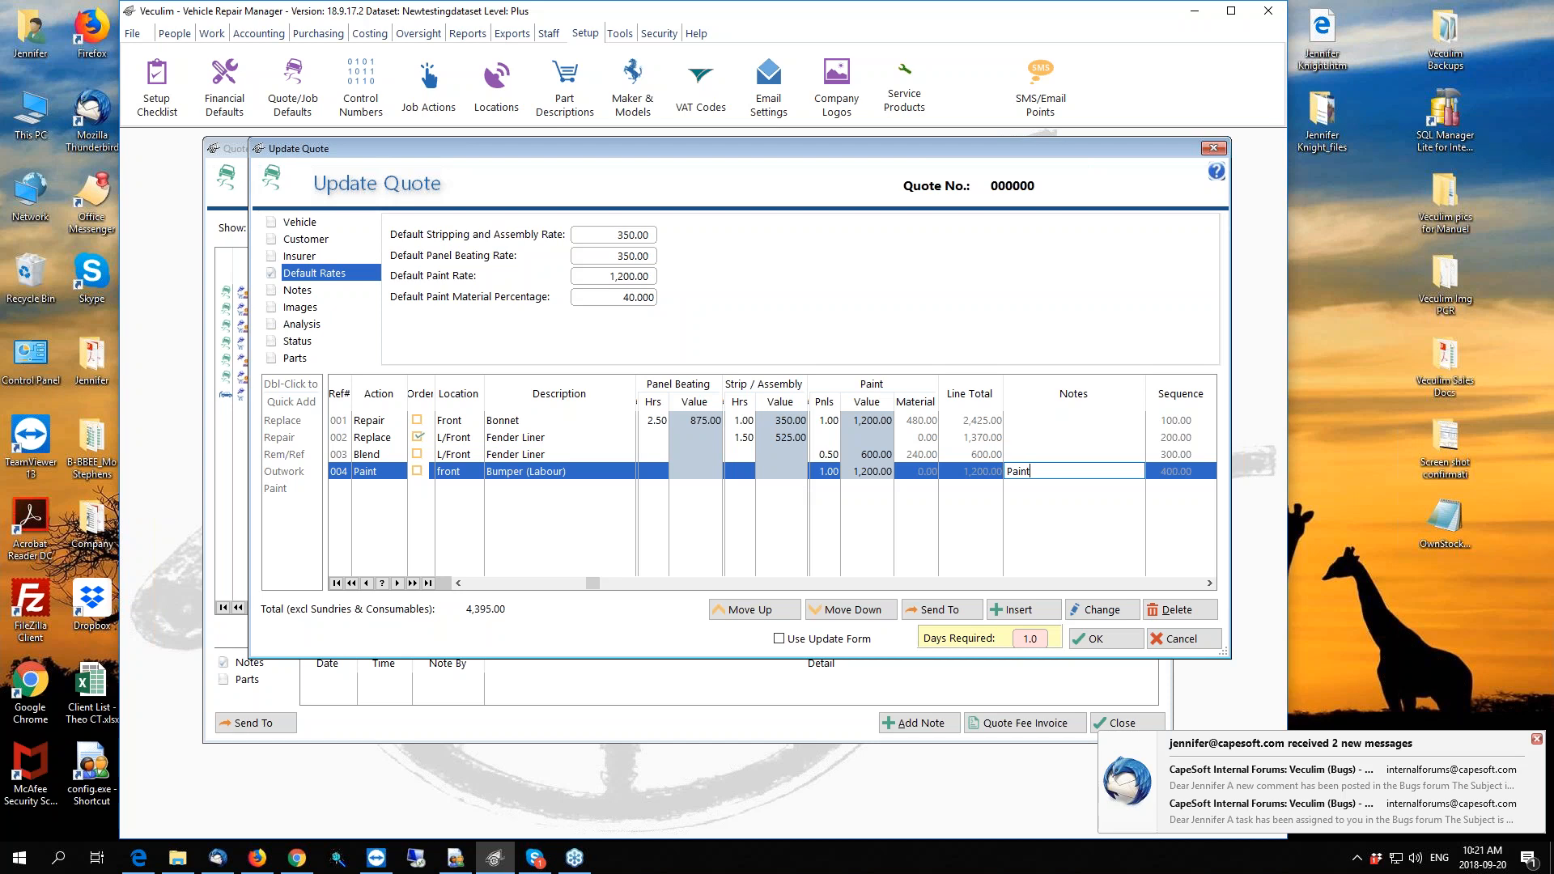
pyautogui.write(' note testing')
pyautogui.press('Down')
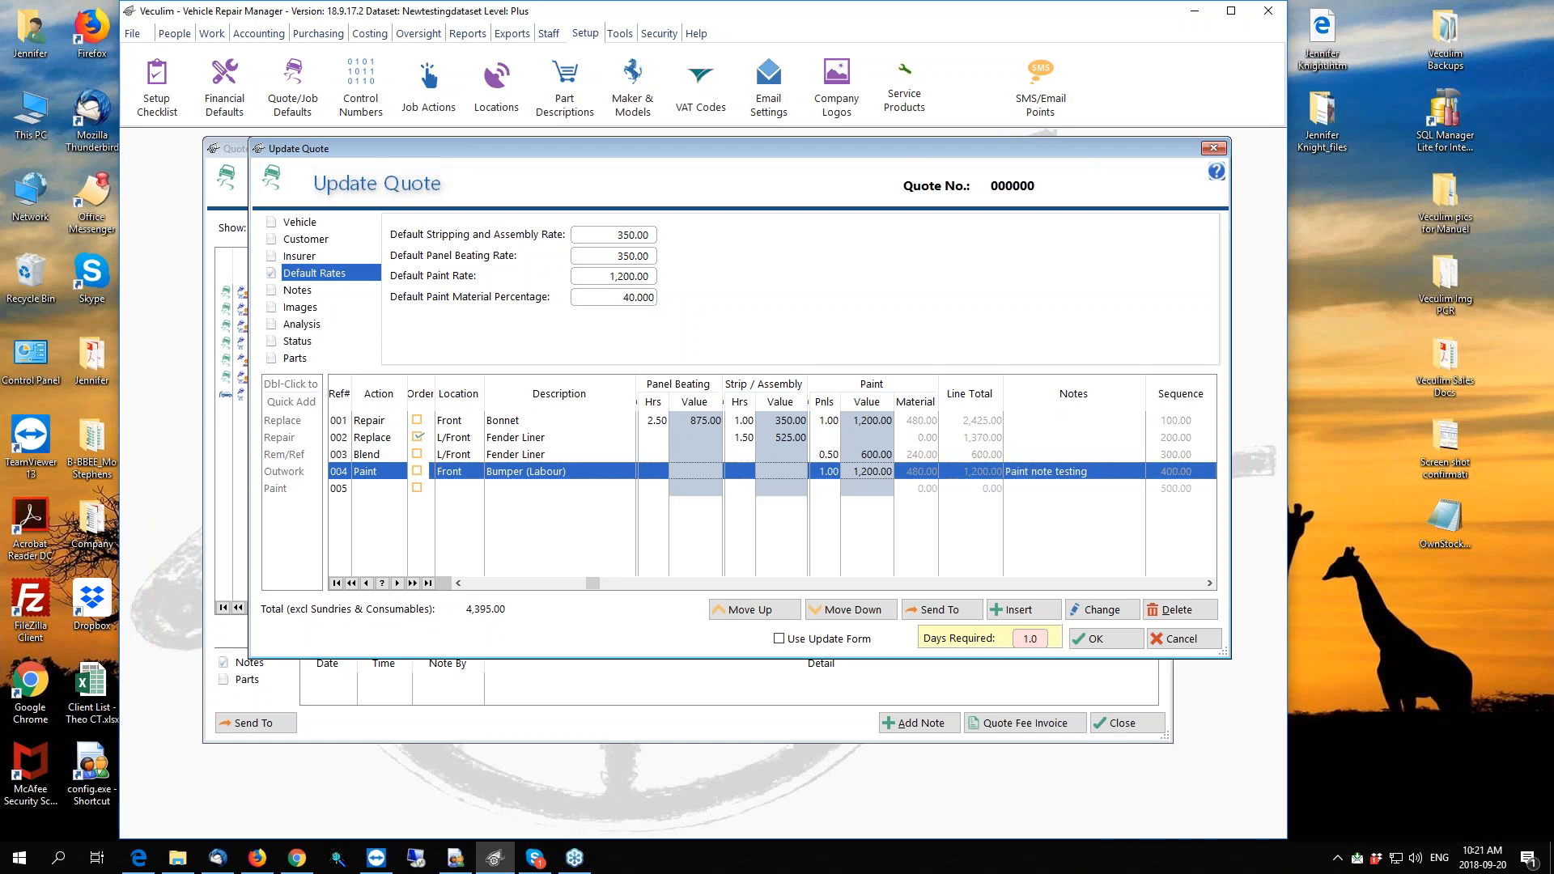
pyautogui.click(1090, 637)
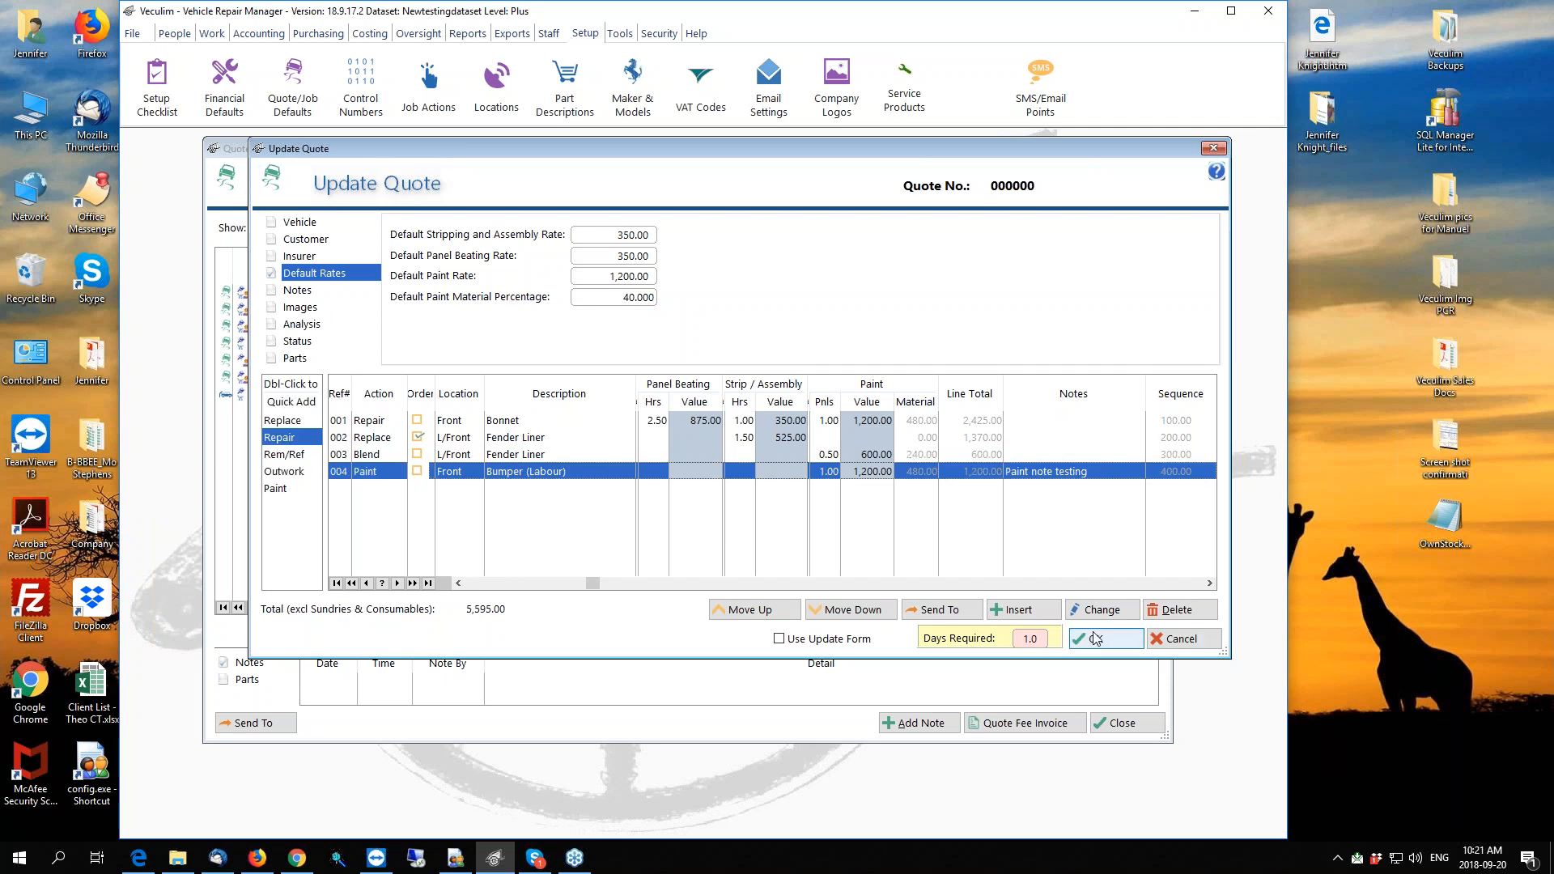
pyautogui.click(305, 223)
pyautogui.write('CA356568')
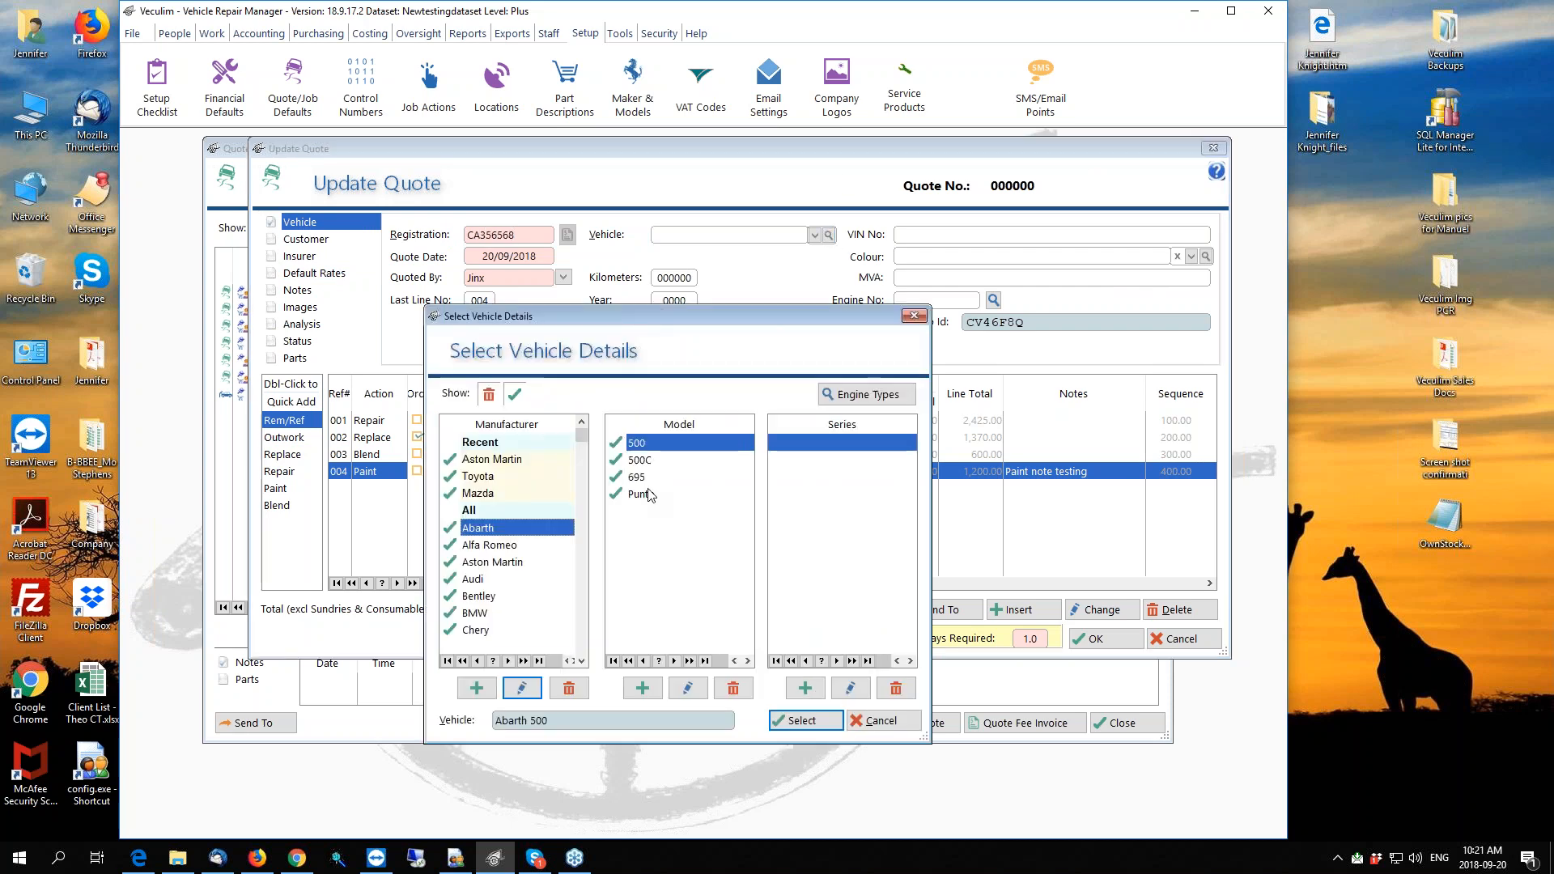
# Set the quote's vehicle to a Toyota Hilux
pyautogui.click(483, 477)
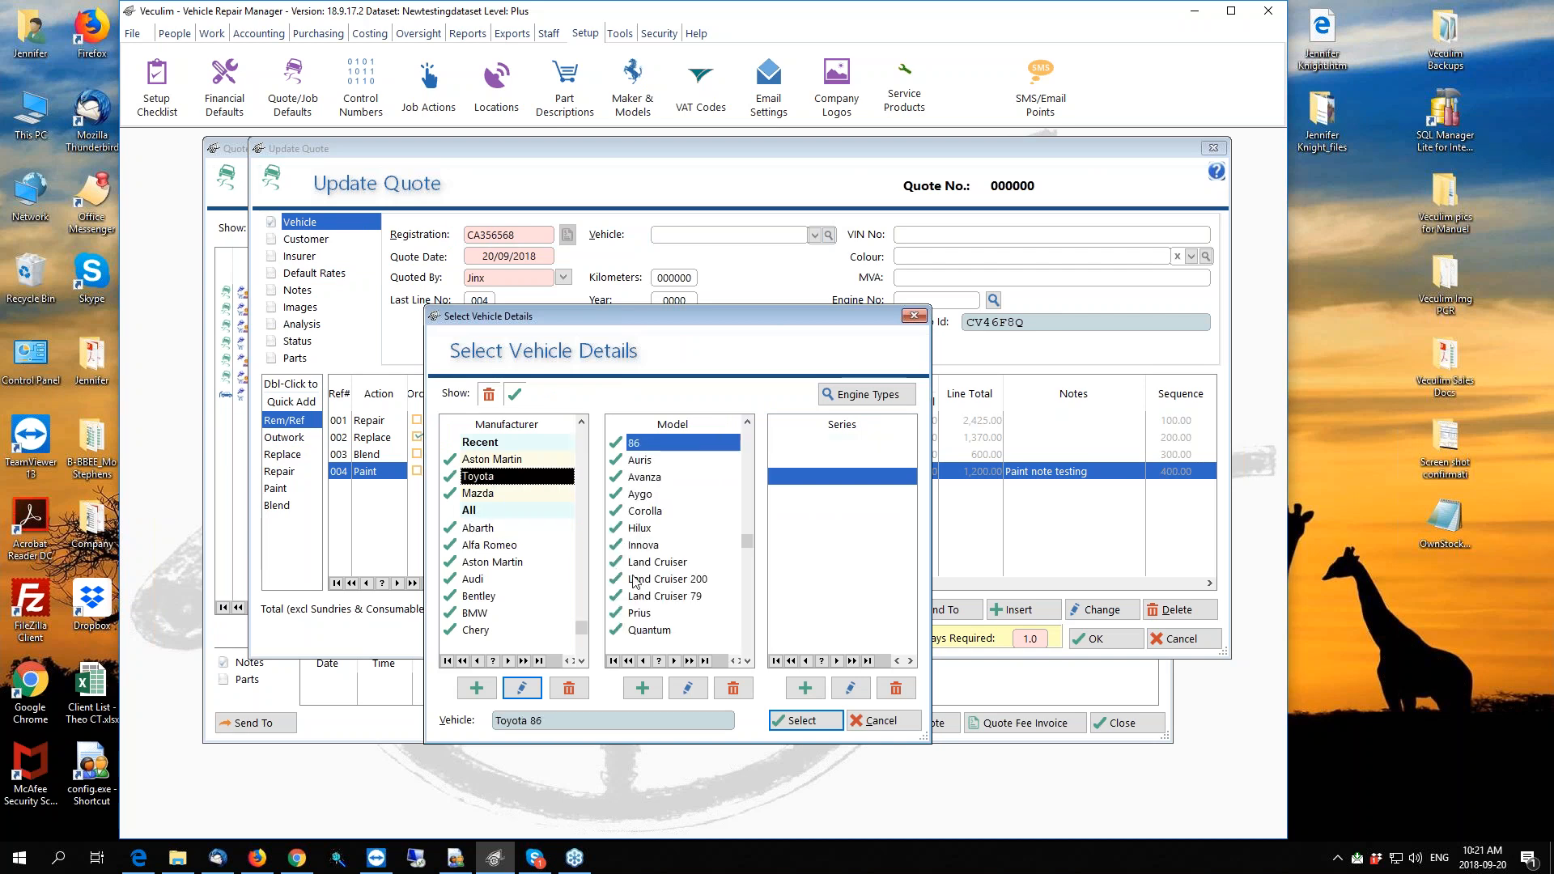
pyautogui.click(643, 527)
pyautogui.click(816, 718)
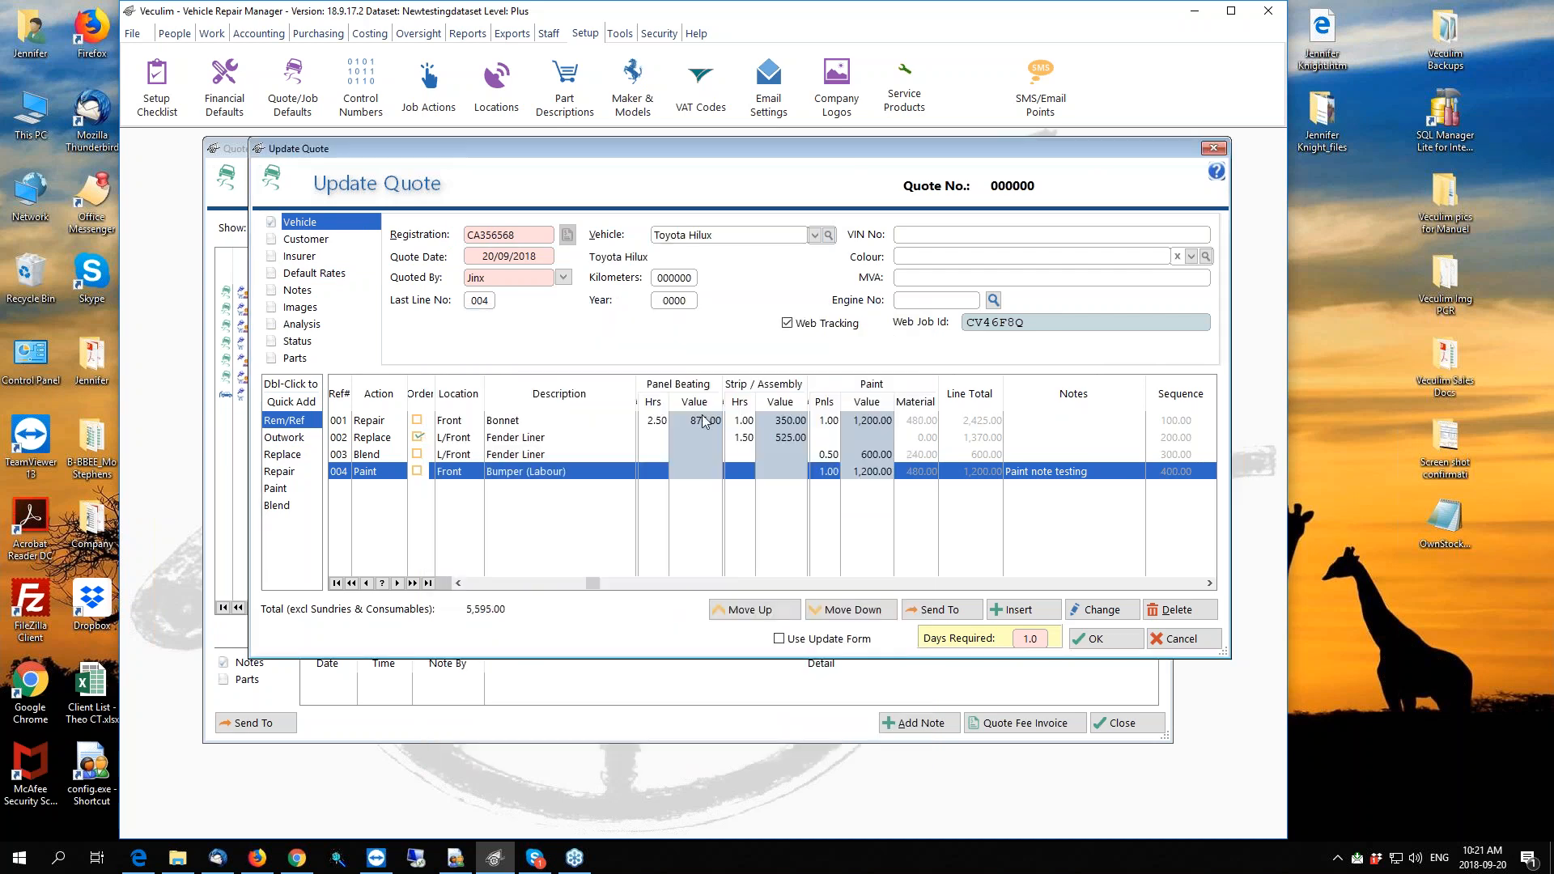
pyautogui.click(309, 240)
# Set the quote's customer to ABC Company from the customer lookup
pyautogui.click(605, 278)
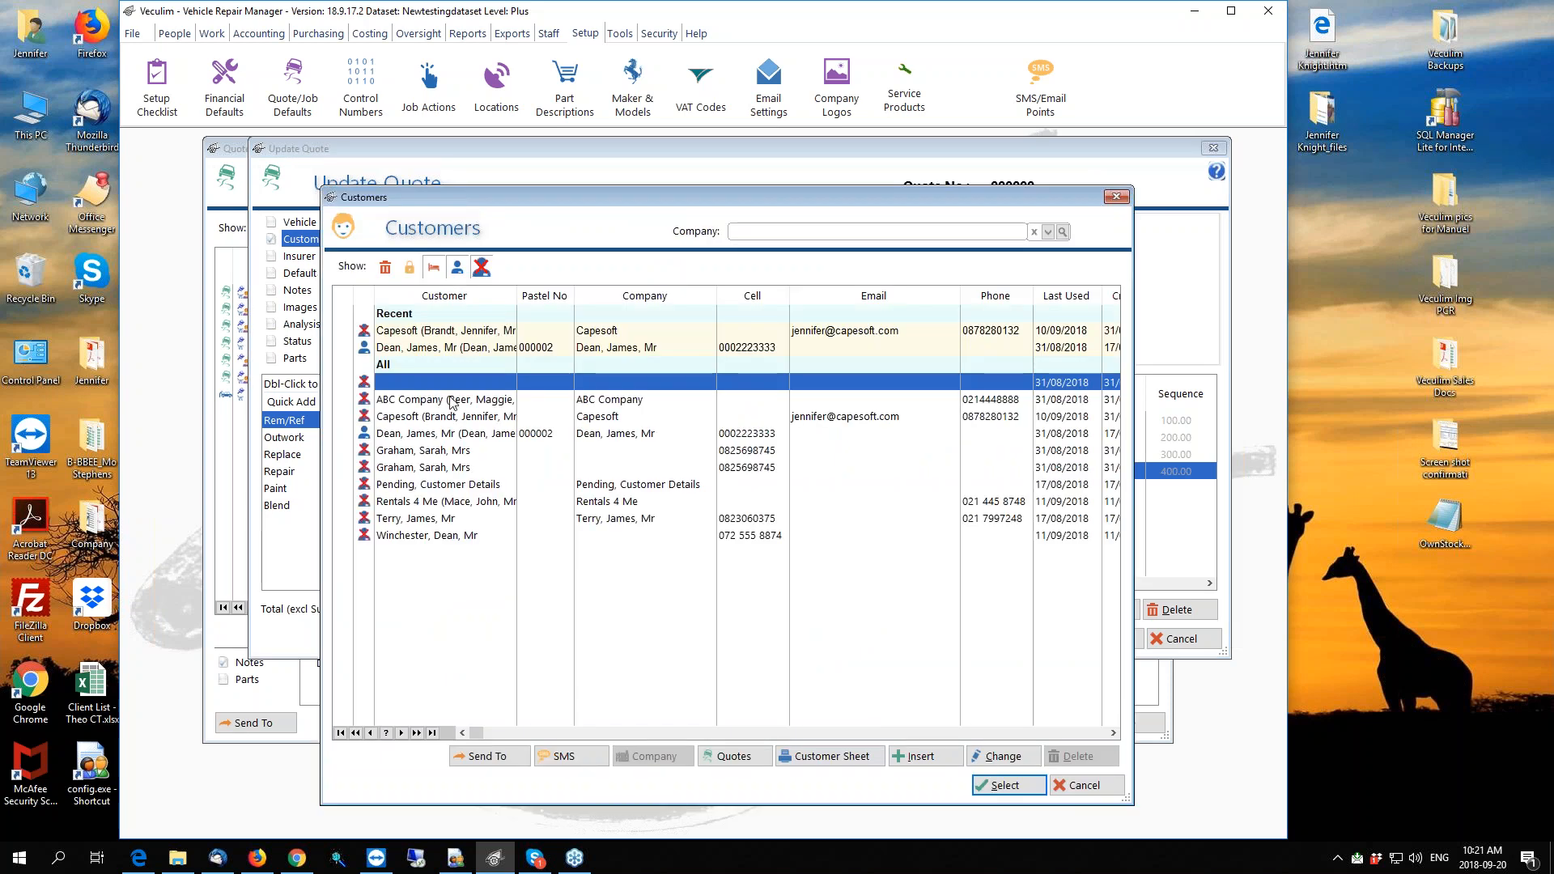
pyautogui.click(486, 399)
pyautogui.click(1004, 785)
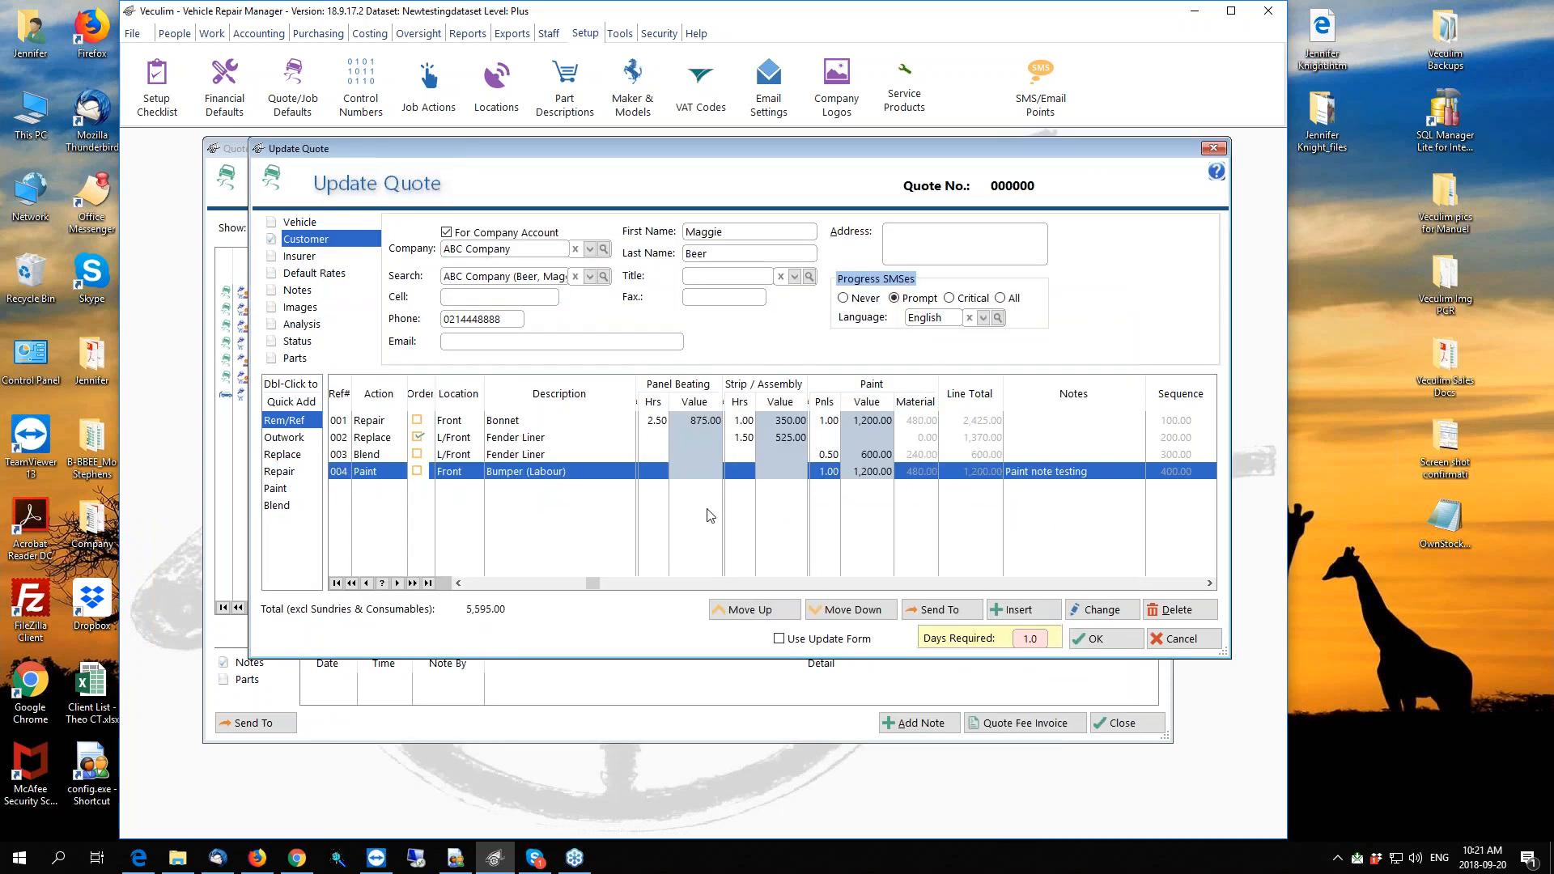
# Save the quote, keeping the days required unchanged and declining the SMS to the customer
pyautogui.click(1106, 639)
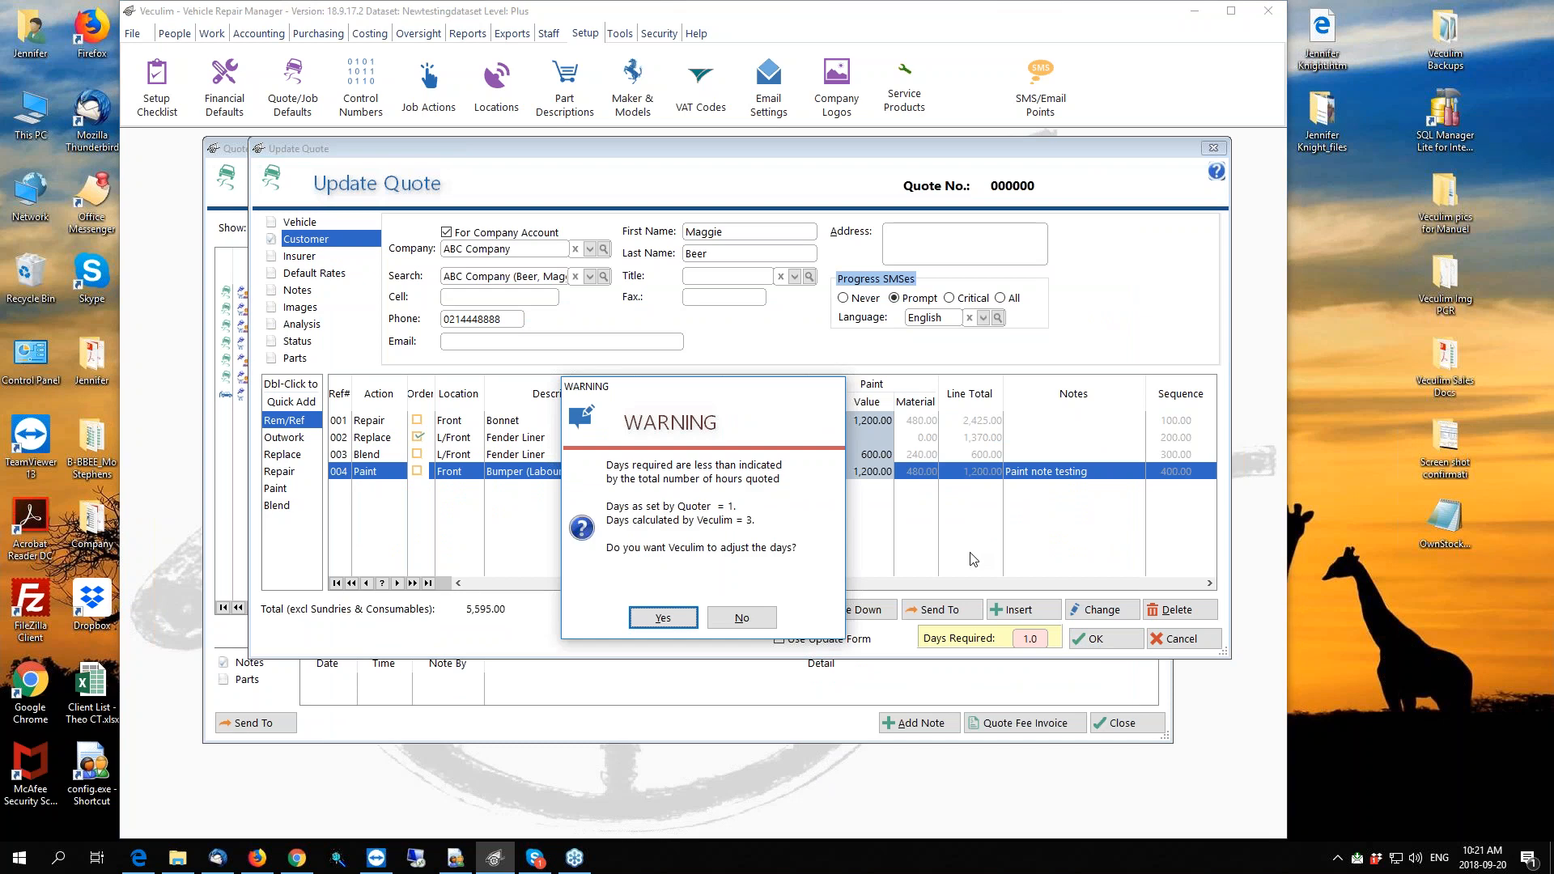
pyautogui.click(740, 617)
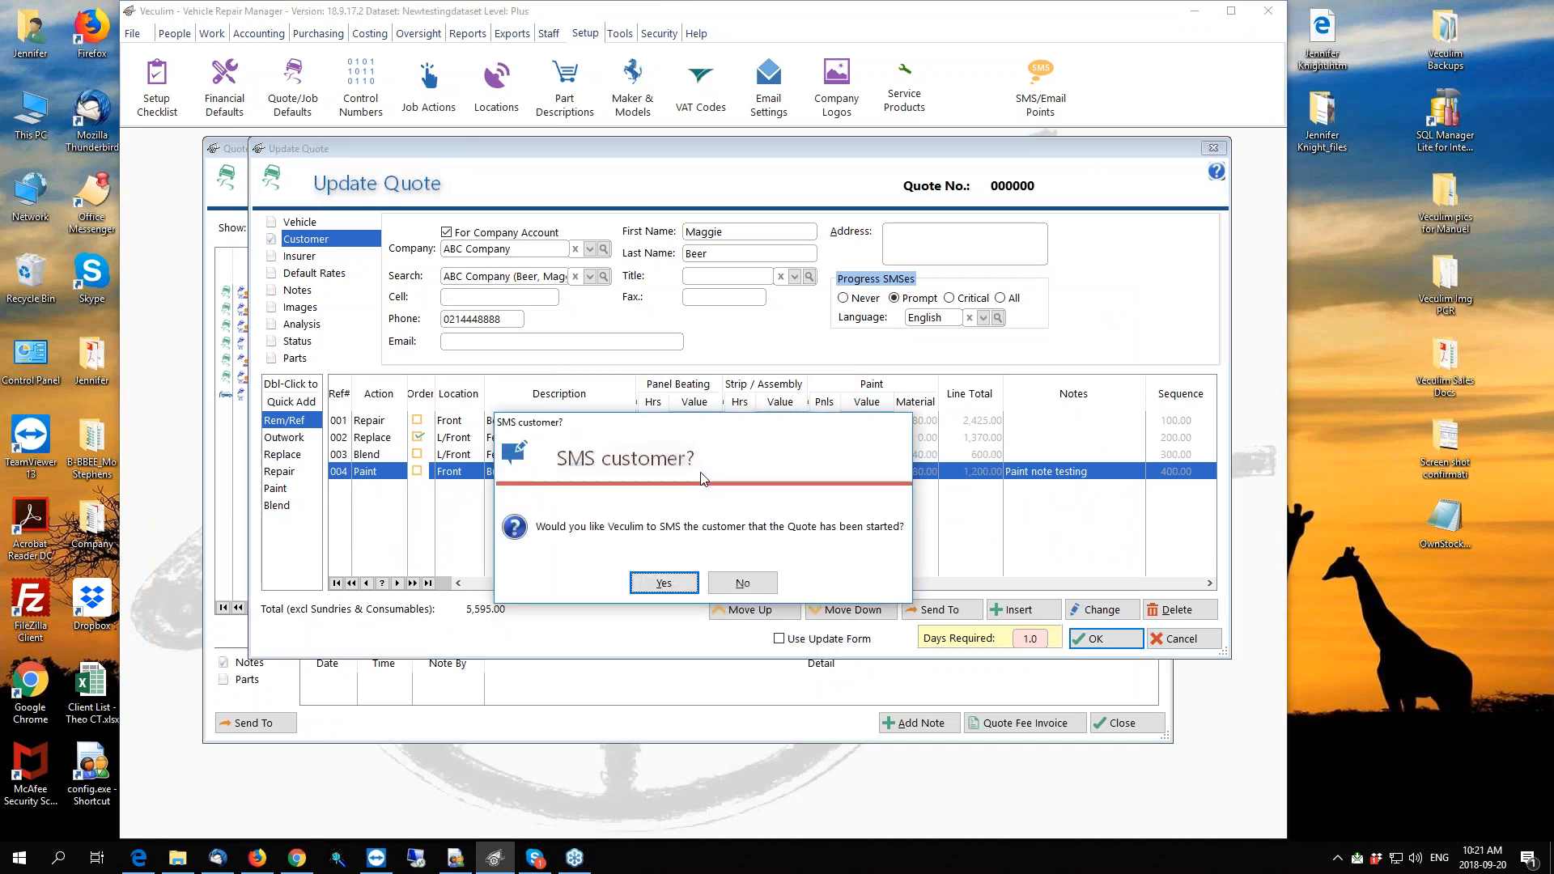
pyautogui.click(749, 582)
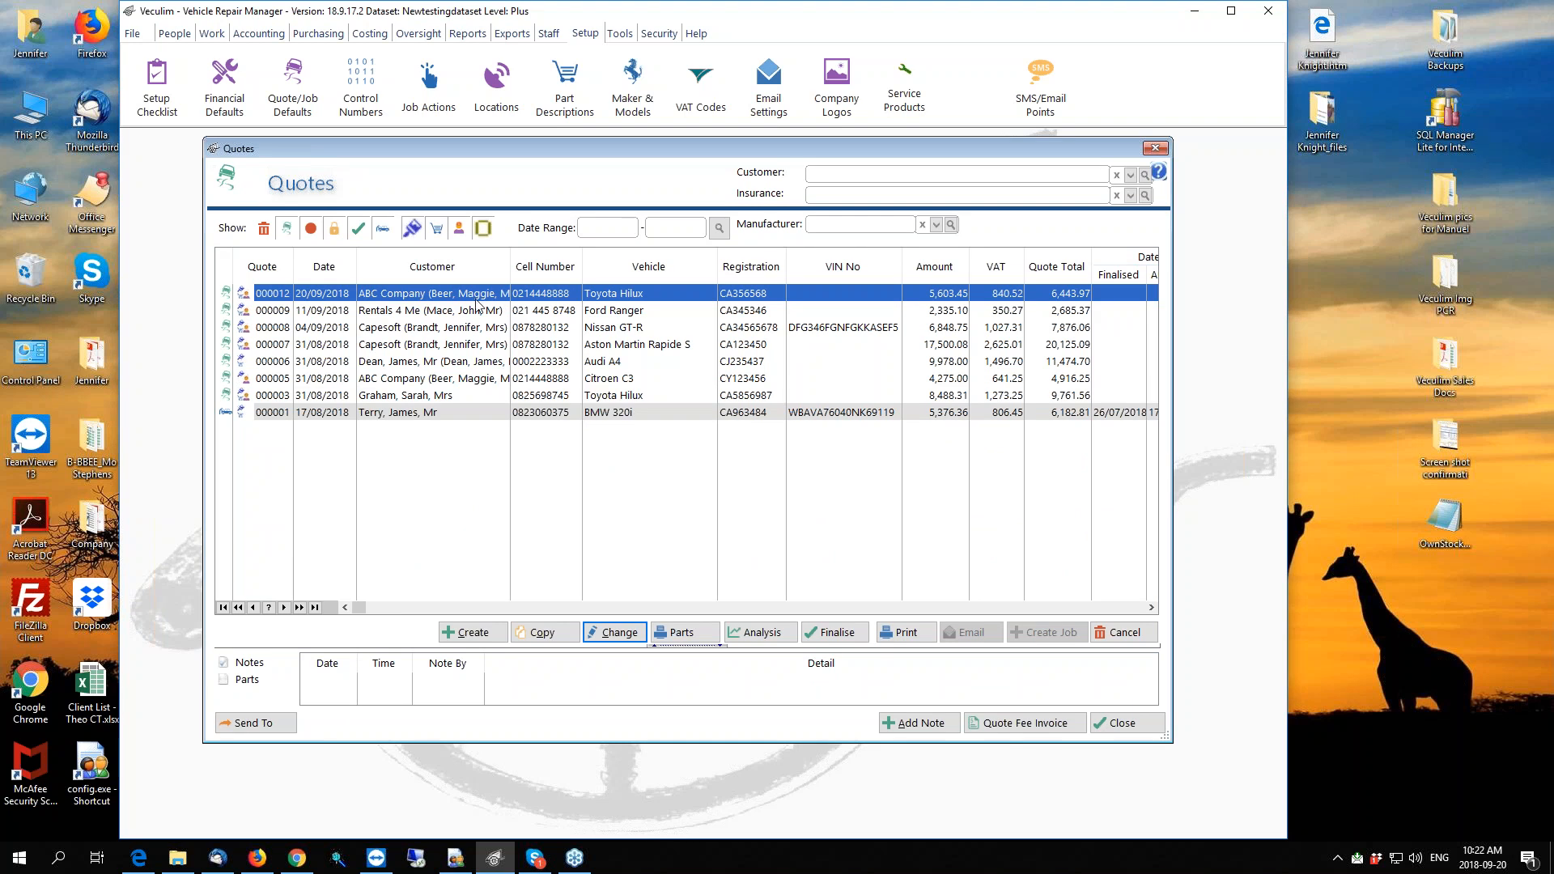
# Print-preview quote 000012 with both labour hours and part numbers, and scroll through it
pyautogui.click(906, 632)
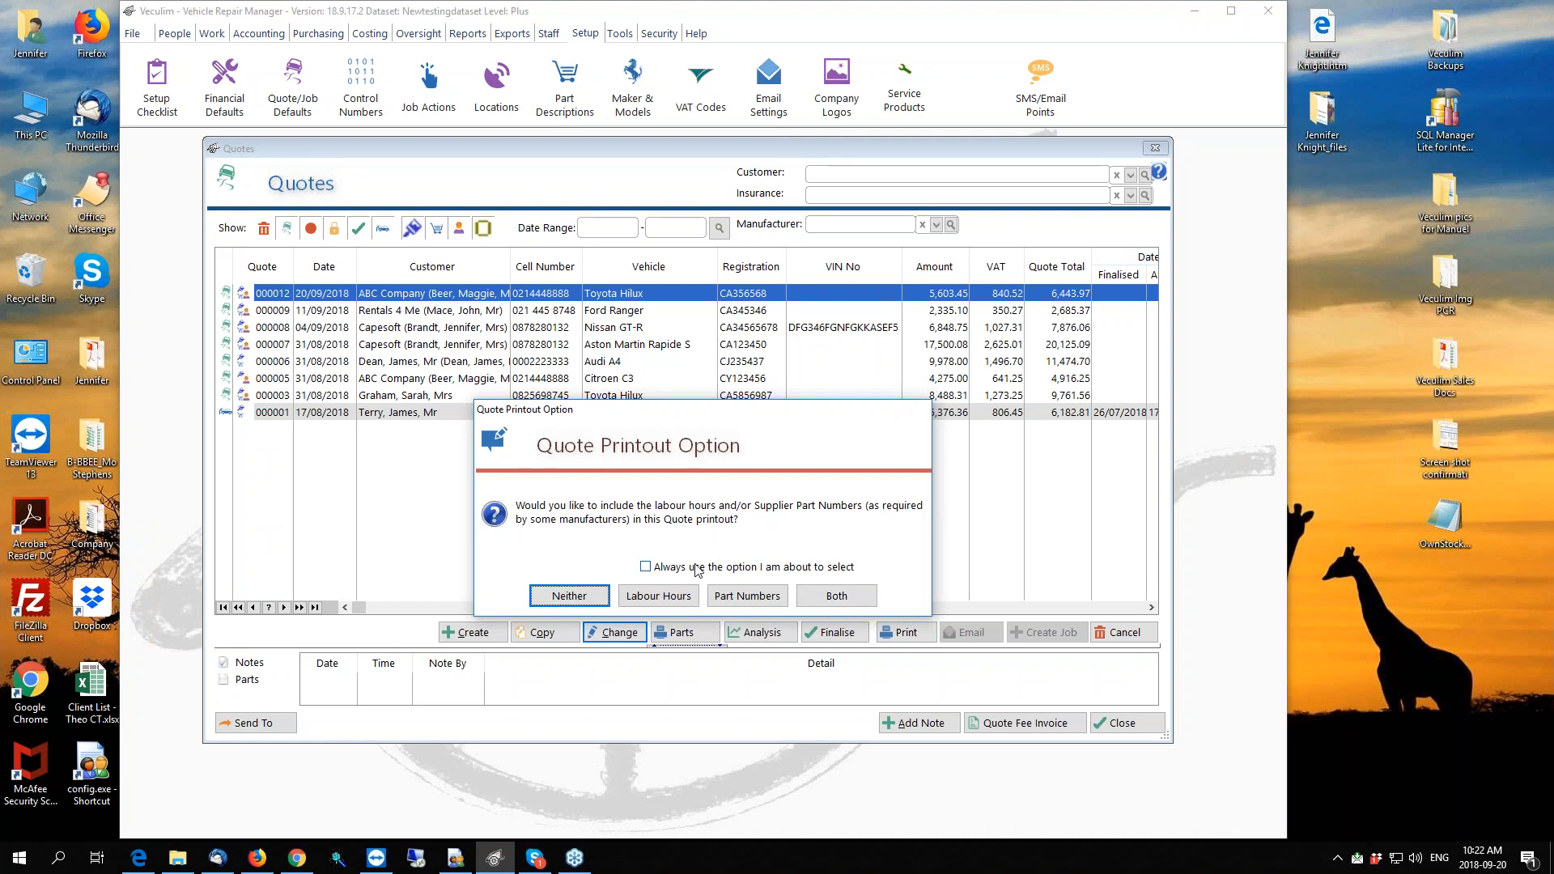
pyautogui.click(848, 600)
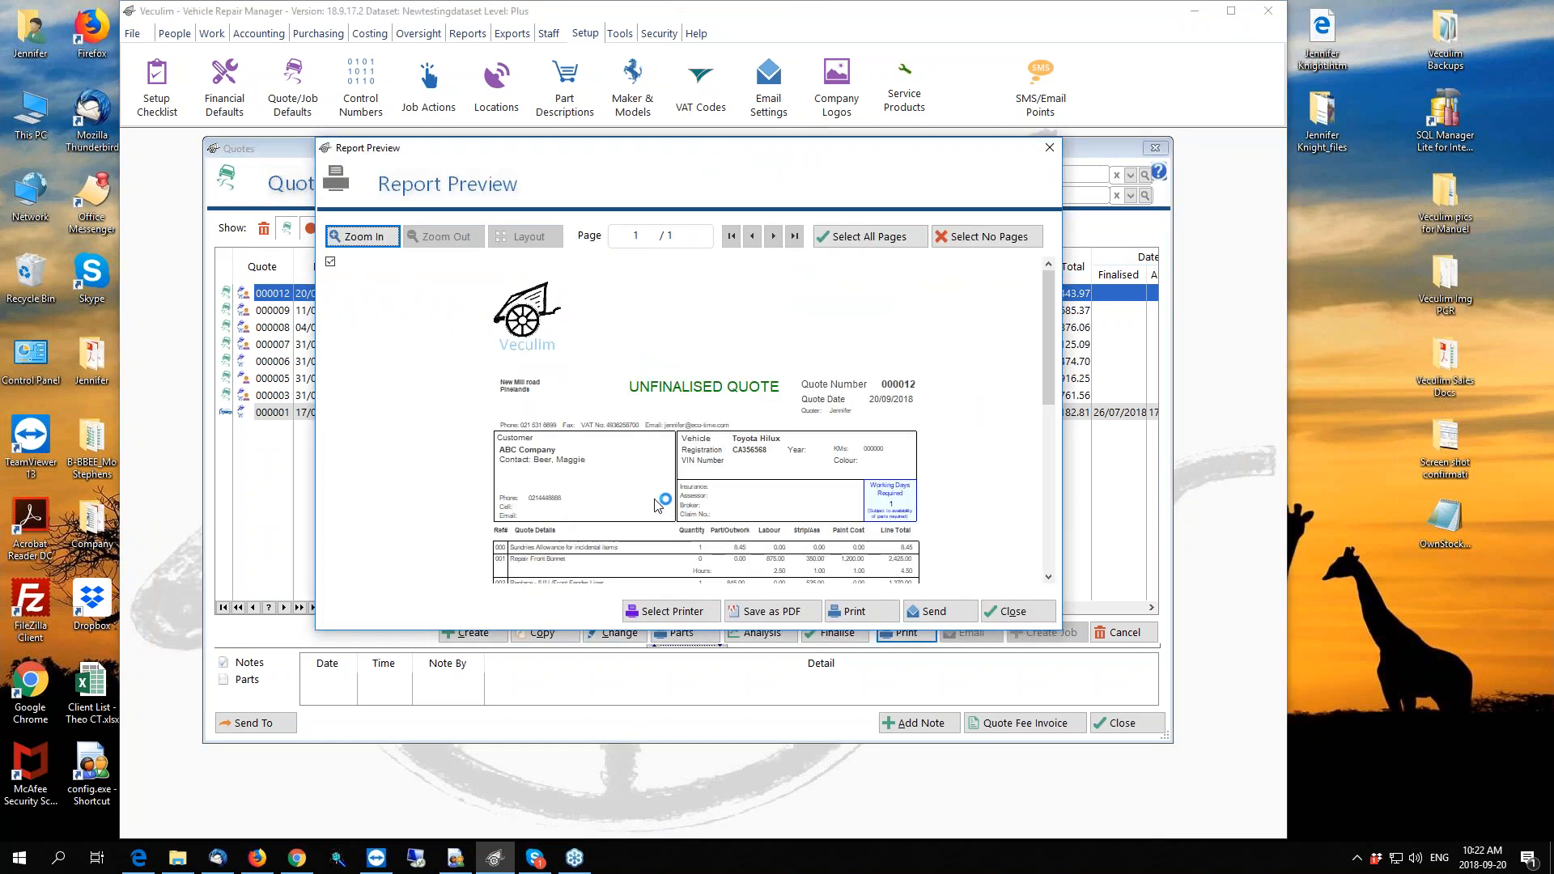
pyautogui.scroll(-5, 686, 485)
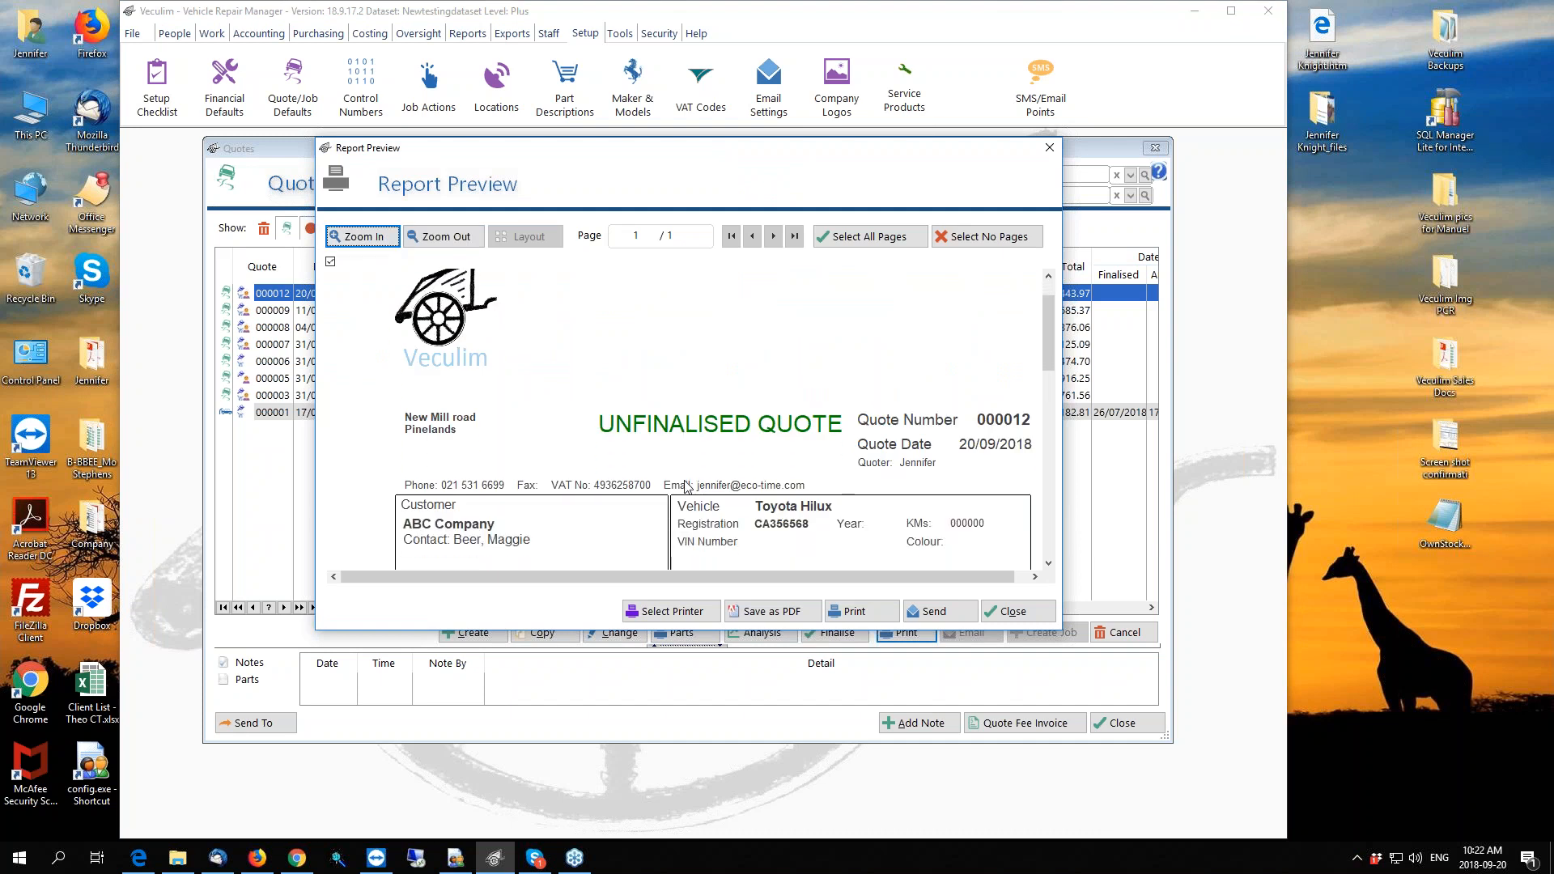
pyautogui.scroll(-2, 686, 486)
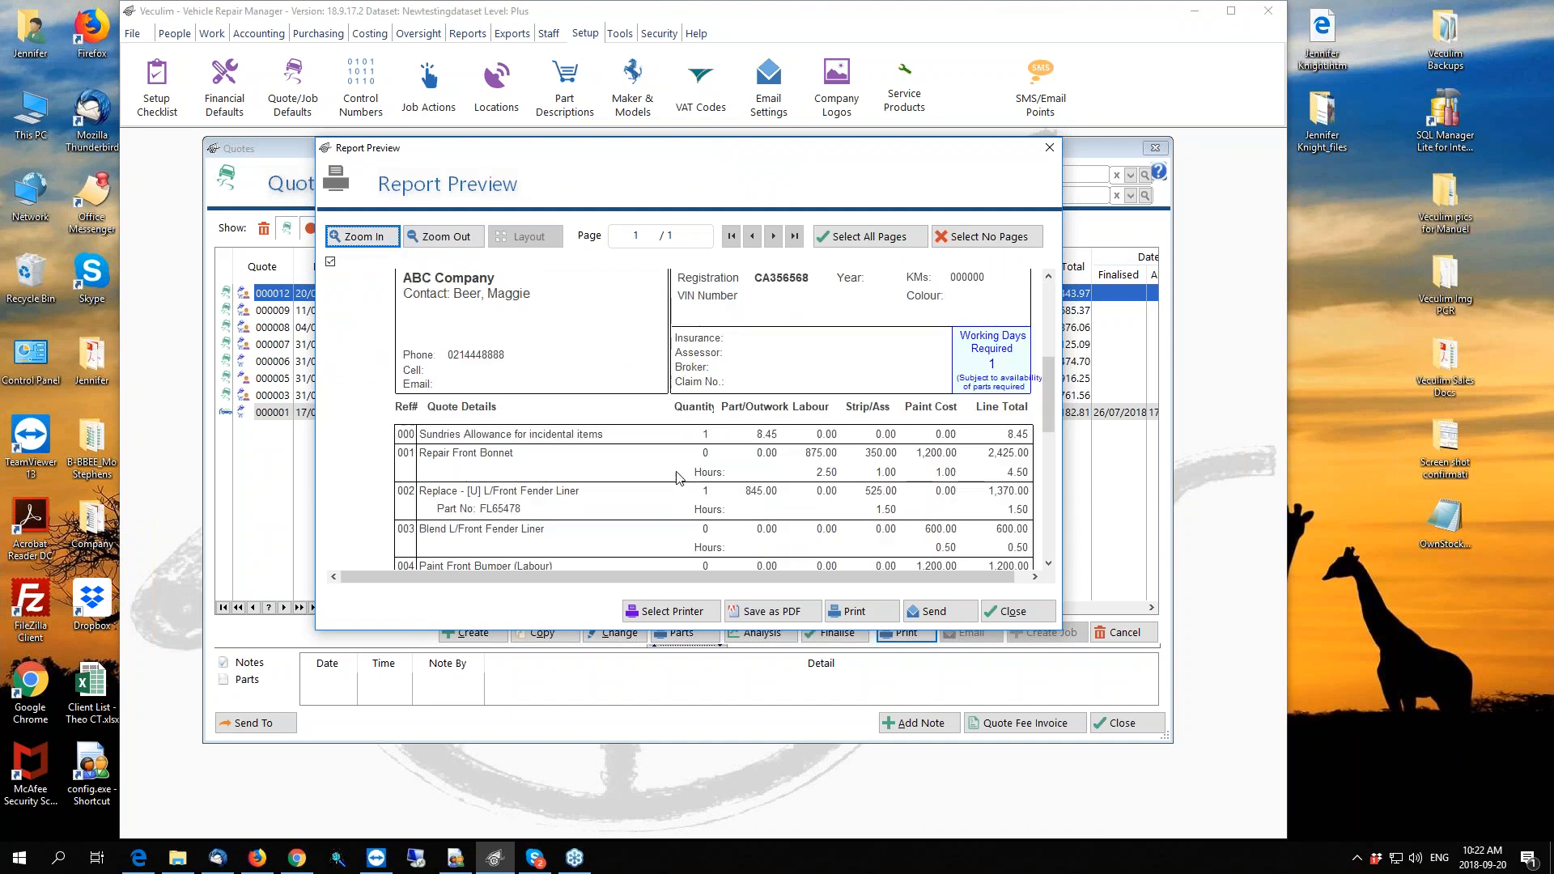
pyautogui.scroll(-3, 685, 484)
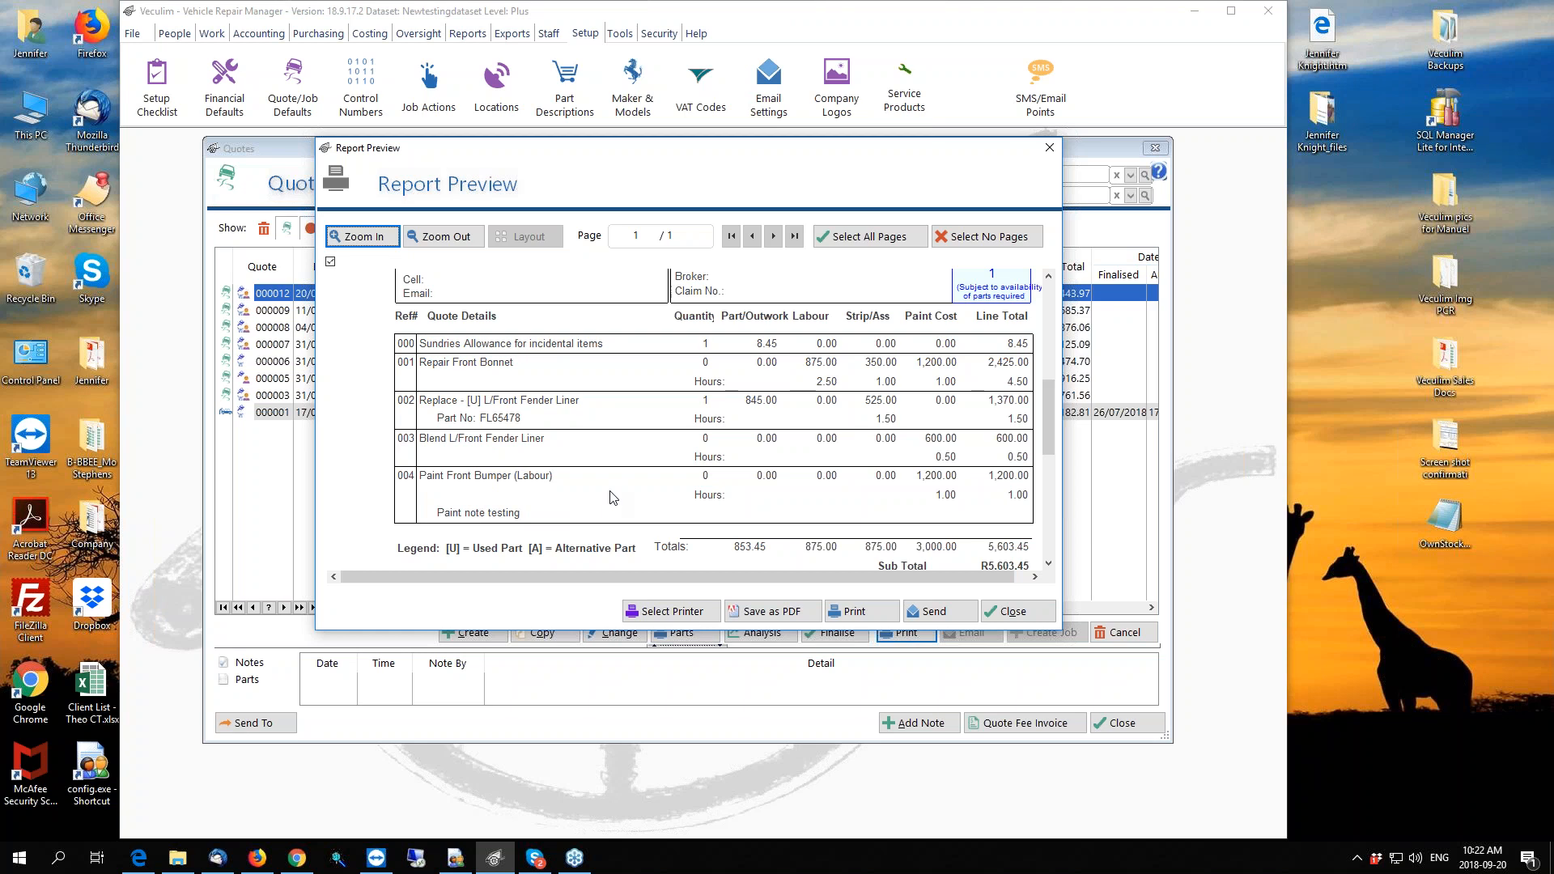
# Close the Report Preview to return to the Quotes list
pyautogui.click(1372, 490)
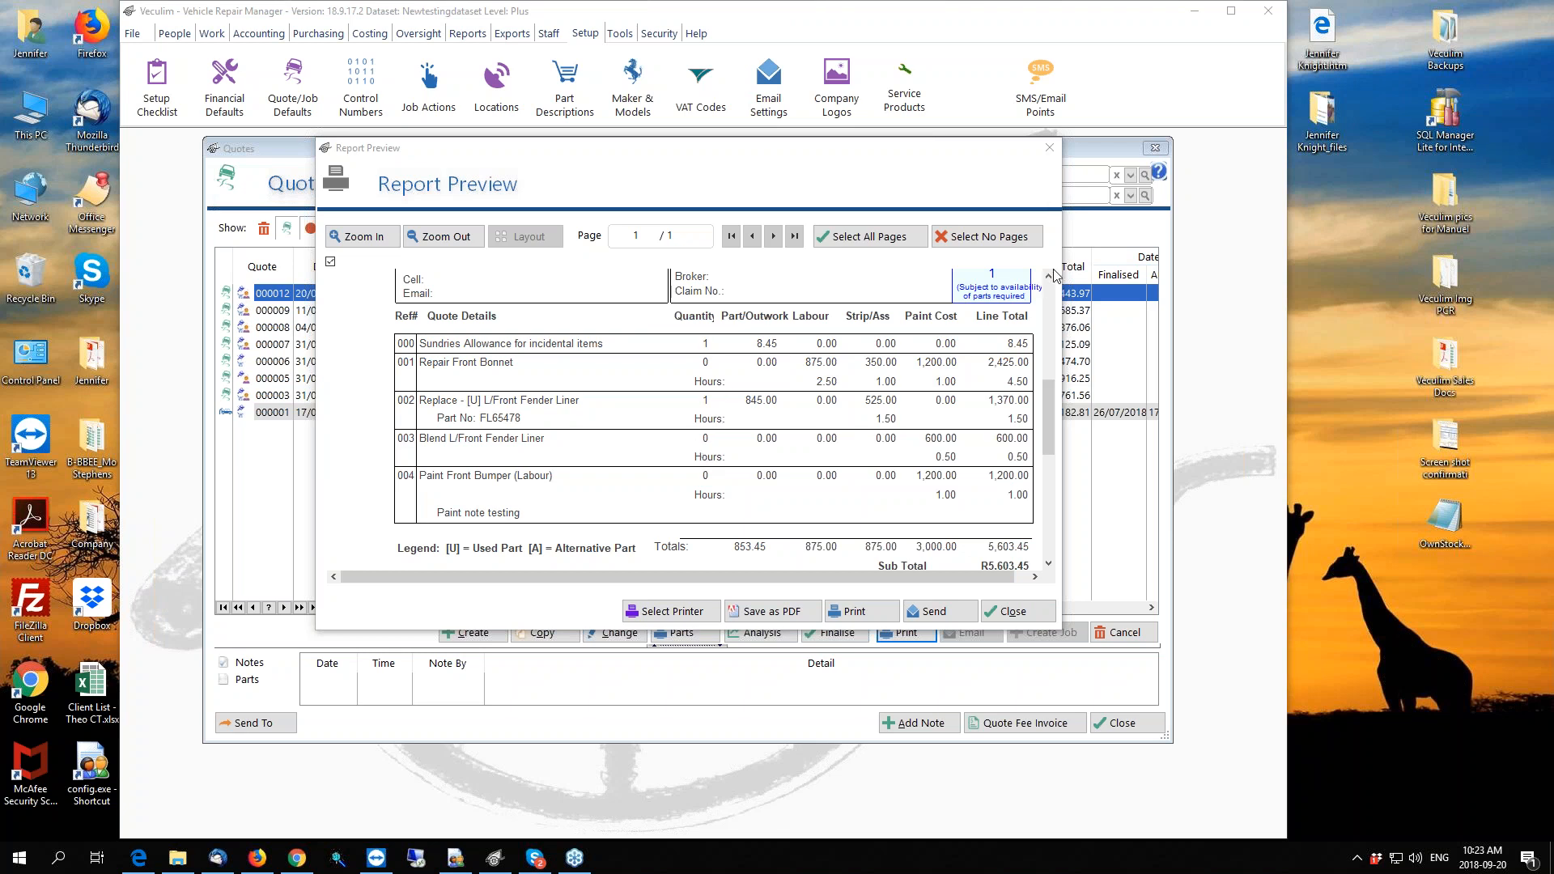
pyautogui.click(1051, 146)
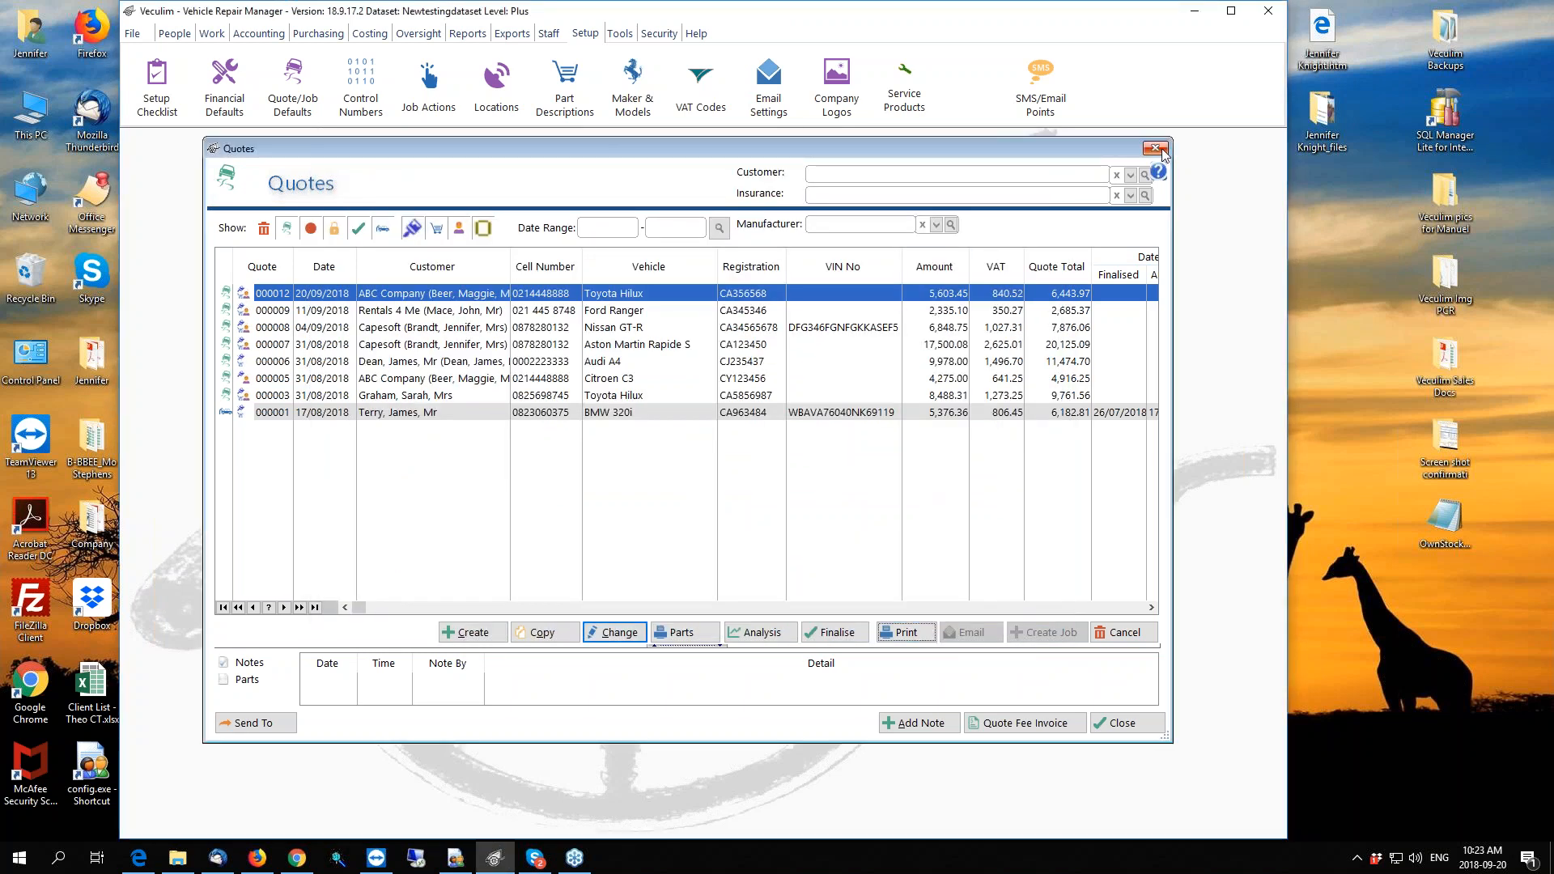